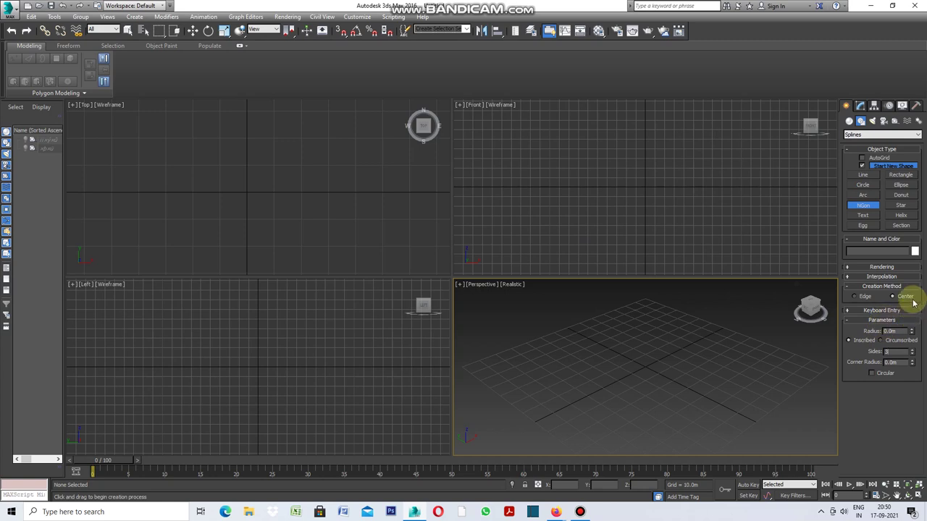
Step: Draw a three-sided NGon in the Top view with a 2.0m radius, then maximize the Perspective view
{"action": "left_click", "coordinate": [241, 186]}
{"action": "left_click_drag", "start_coordinate": [241, 185], "coordinate": [249, 197]}
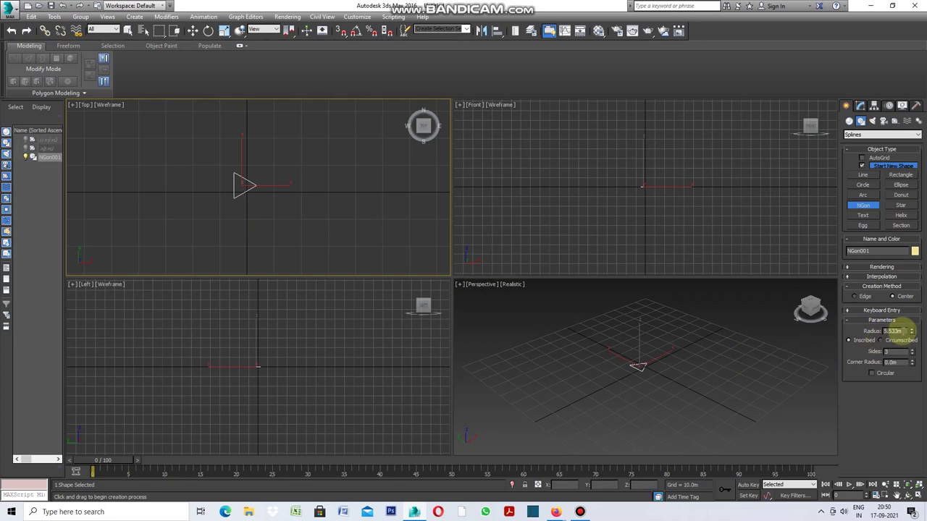
{"action": "left_click_drag", "start_coordinate": [898, 330], "coordinate": [872, 332]}
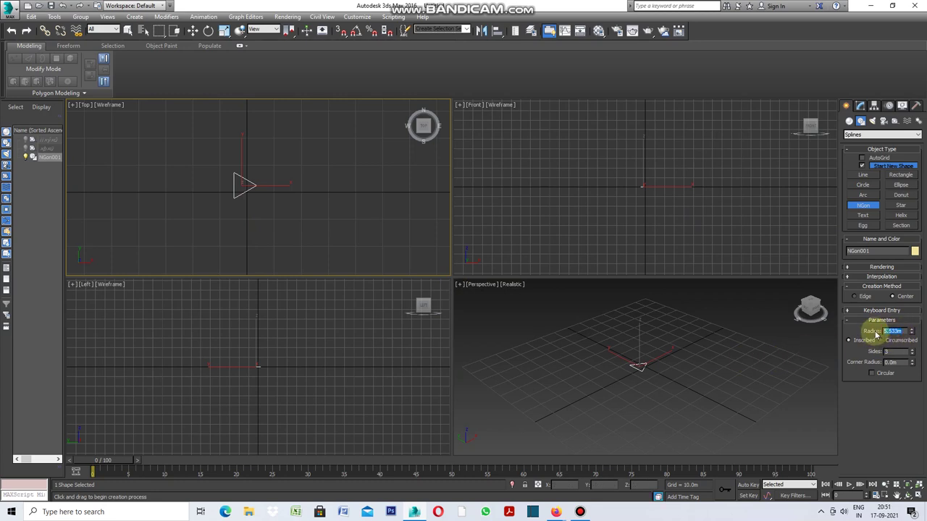
{"action": "type", "text": "2.0m"}
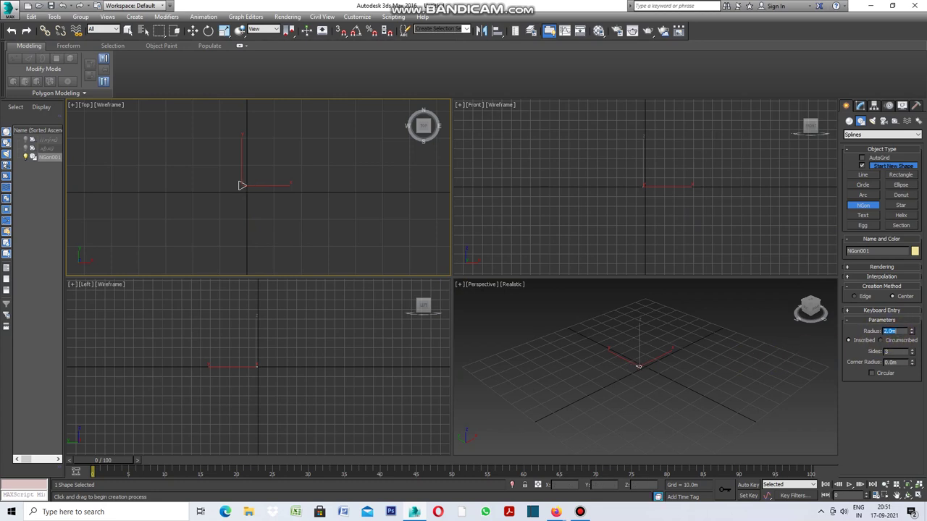
{"action": "scroll", "coordinate": [228, 177], "scroll_direction": "up", "scroll_amount": 2}
{"action": "scroll", "coordinate": [227, 177], "scroll_direction": "up", "scroll_amount": 1}
{"action": "scroll", "coordinate": [645, 364], "scroll_direction": "up", "scroll_amount": 1}
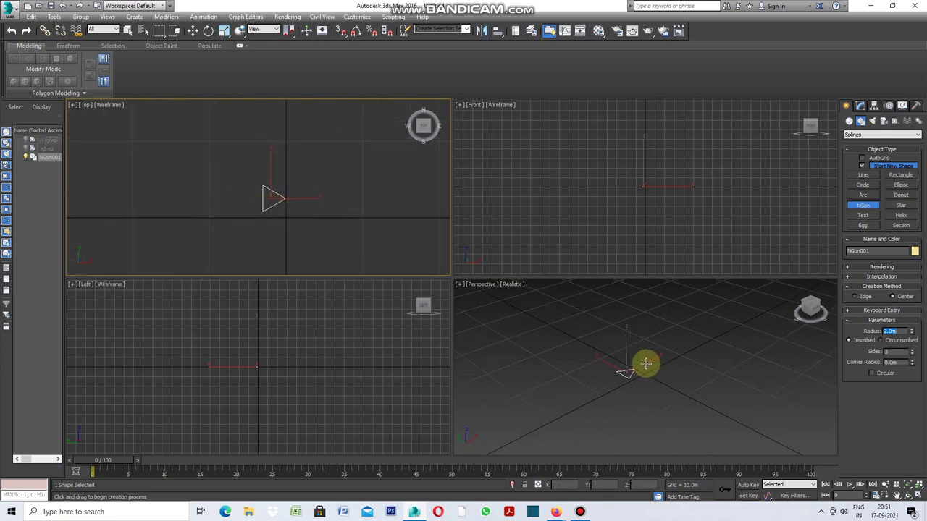
{"action": "right_click", "coordinate": [463, 290]}
{"action": "key", "text": "alt+w"}
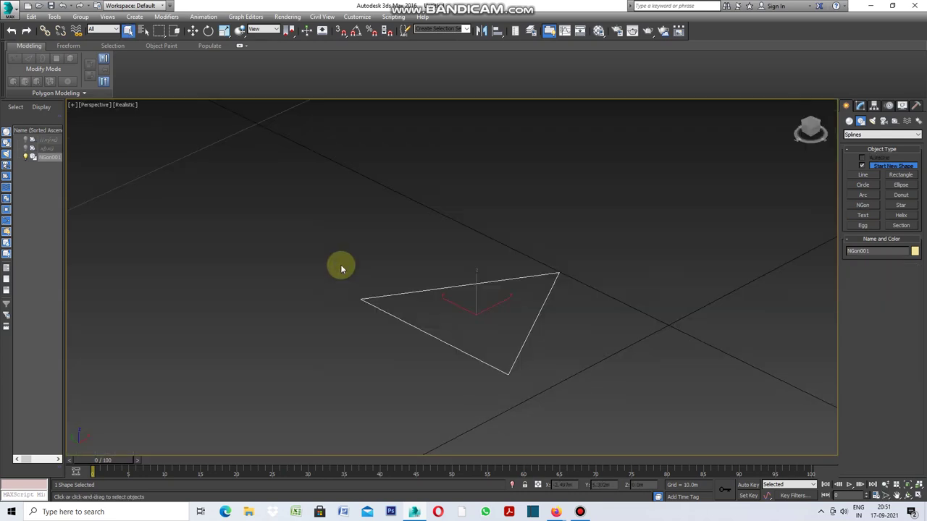
Step: Convert the NGon to an Editable Poly and switch the viewport to Edged Faces shading
{"action": "right_click", "coordinate": [355, 253]}
{"action": "mouse_move", "coordinate": [397, 349]}
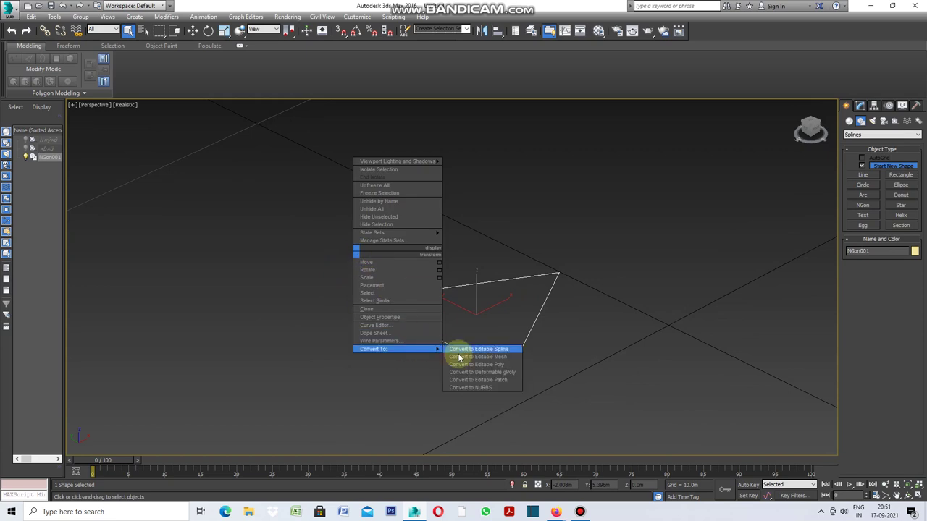
{"action": "left_click", "coordinate": [475, 365]}
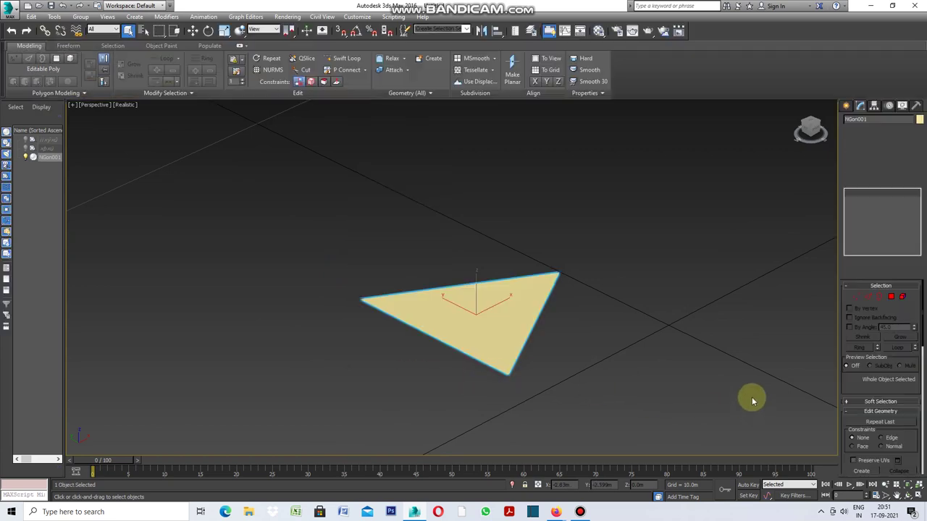
{"action": "left_click", "coordinate": [124, 105]}
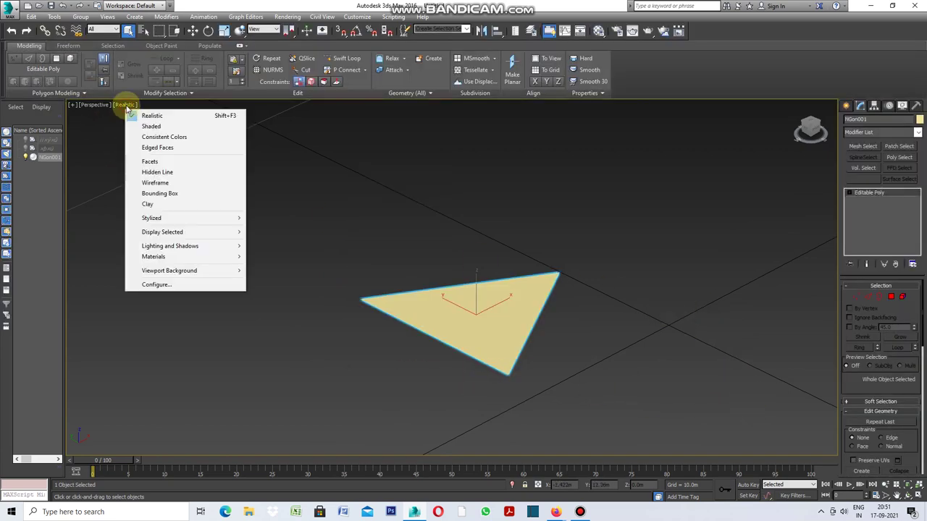
{"action": "left_click", "coordinate": [174, 148]}
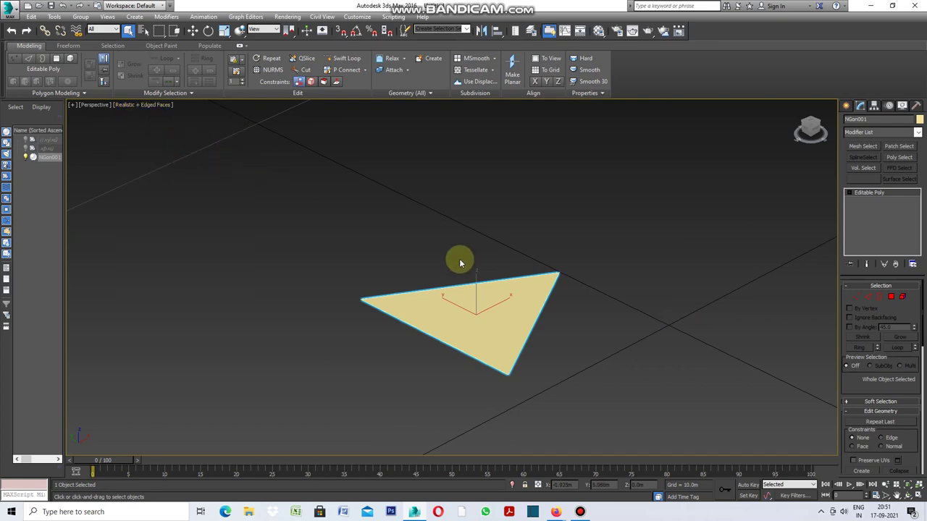
Step: Select the triangle's polygon in Polygon mode and start an Inset on it
{"action": "left_click", "coordinate": [891, 298]}
{"action": "left_click", "coordinate": [498, 298]}
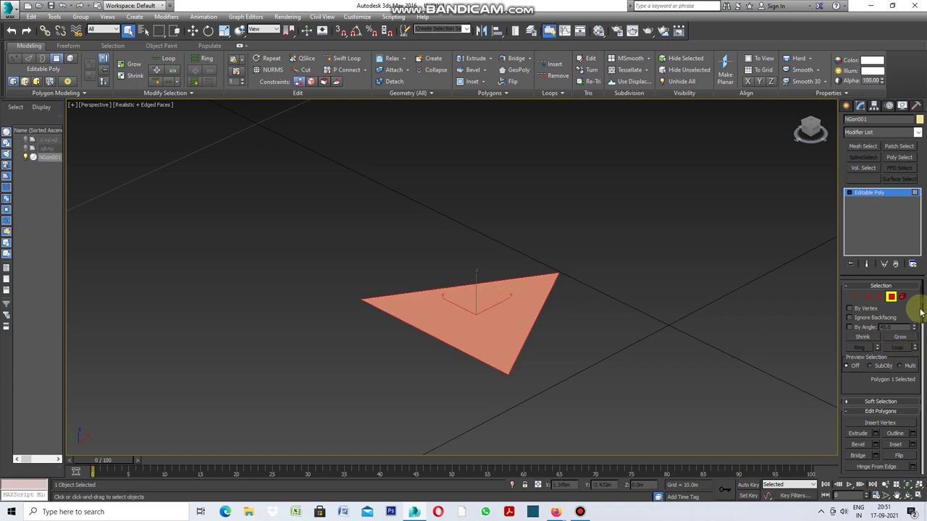
{"action": "left_click", "coordinate": [914, 447]}
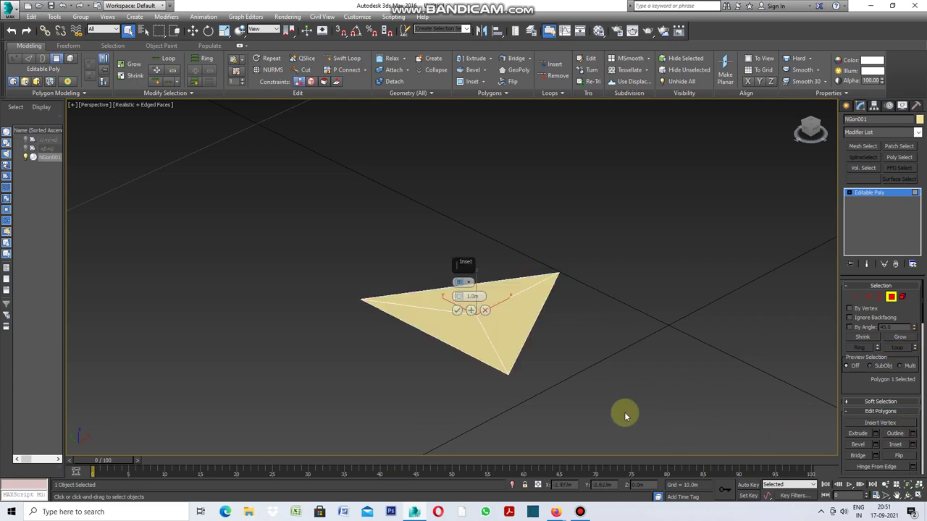
Step: Reselect the triangle polygon and apply an Inset through the Inset caddy
{"action": "left_click", "coordinate": [485, 310]}
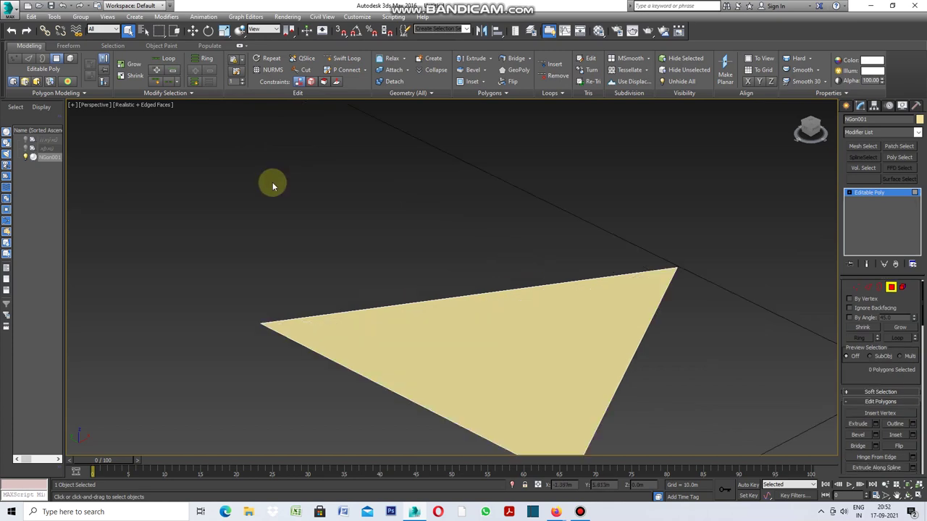
{"action": "left_click", "coordinate": [476, 331]}
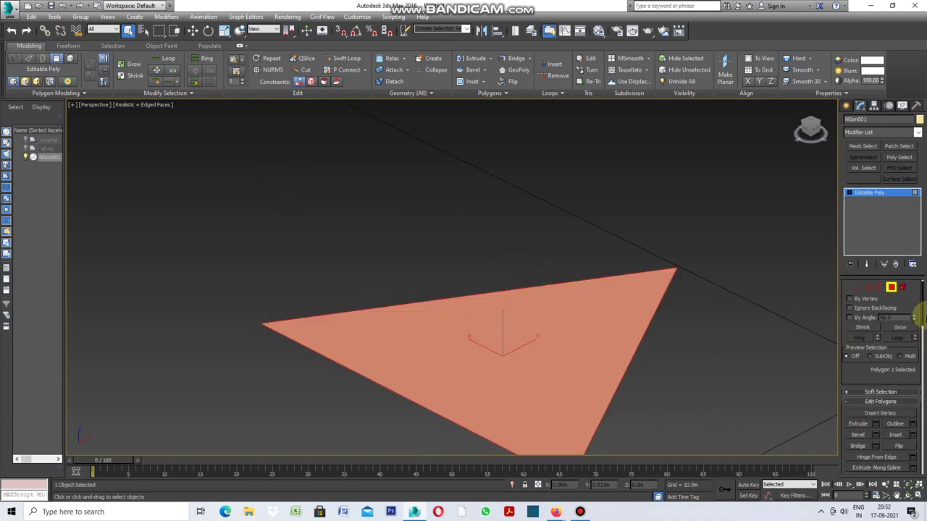
{"action": "left_click", "coordinate": [912, 437]}
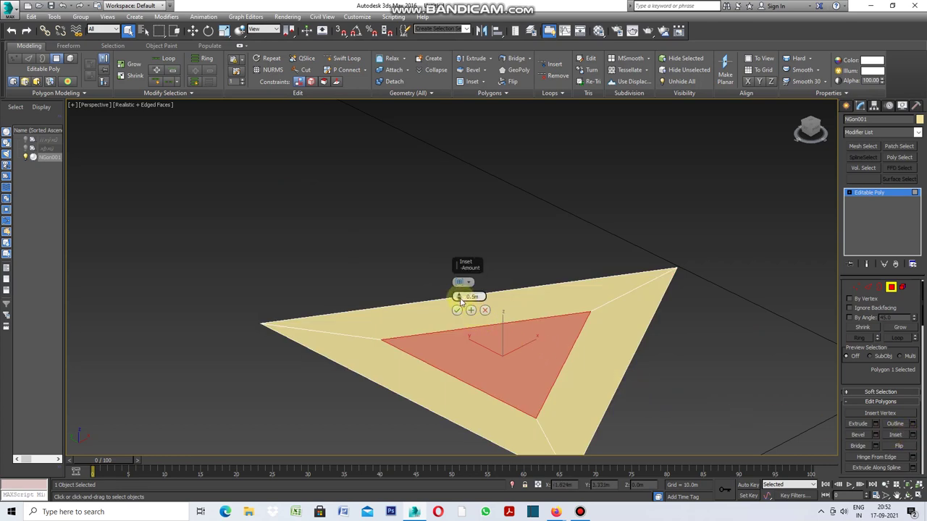
{"action": "left_click_drag", "start_coordinate": [459, 296], "coordinate": [462, 273]}
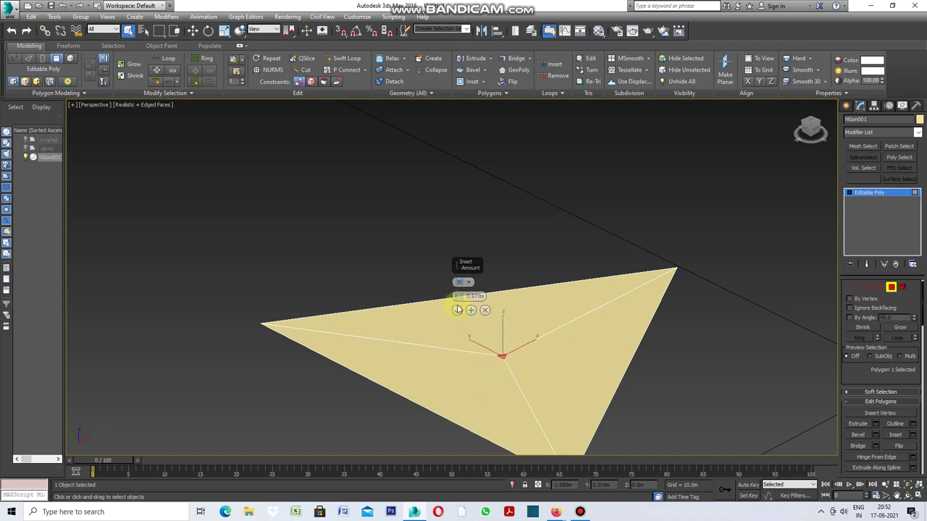
{"action": "left_click", "coordinate": [457, 310]}
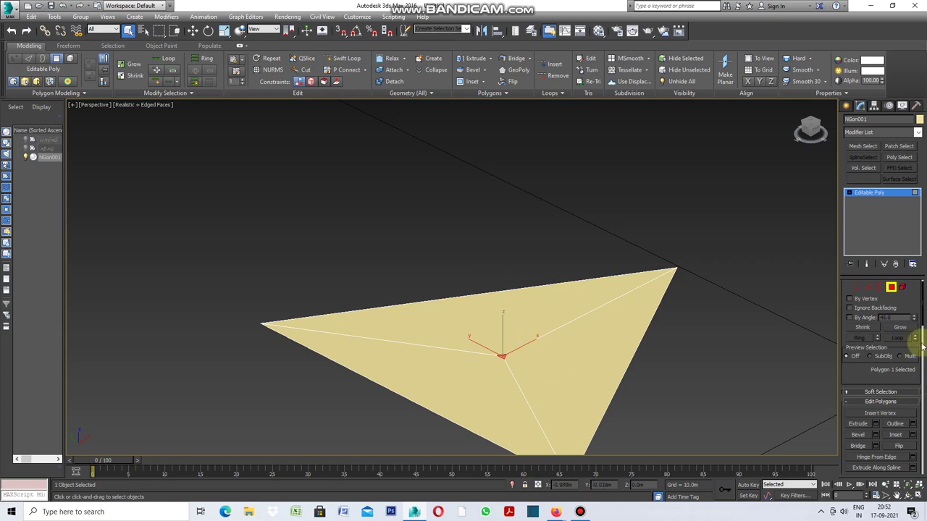
Step: Collapse the inset inner face into a single central vertex
{"action": "left_click_drag", "start_coordinate": [923, 321], "coordinate": [921, 384]}
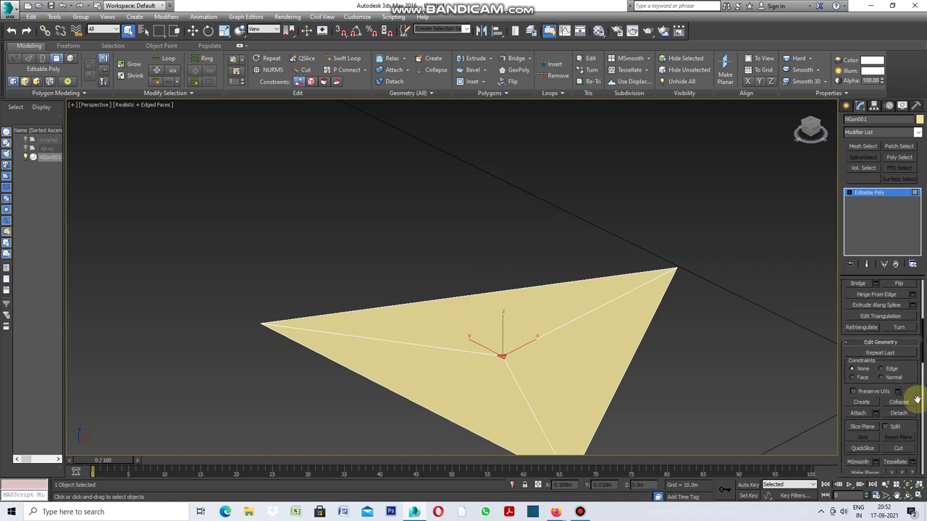
{"action": "left_click", "coordinate": [894, 404]}
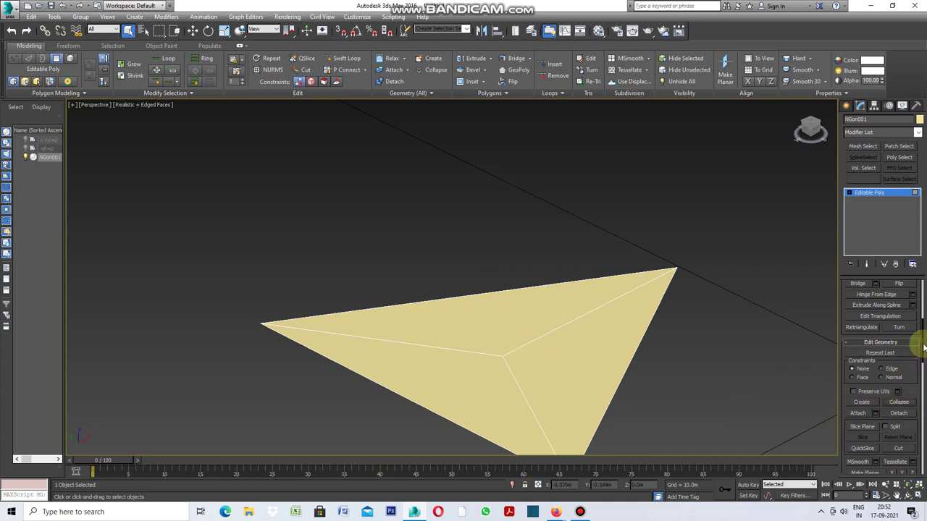
{"action": "left_click_drag", "start_coordinate": [923, 347], "coordinate": [922, 308]}
{"action": "left_click", "coordinate": [891, 297]}
Step: In Vertex mode, turn on Snaps and activate the Cut tool
{"action": "left_click", "coordinate": [856, 298]}
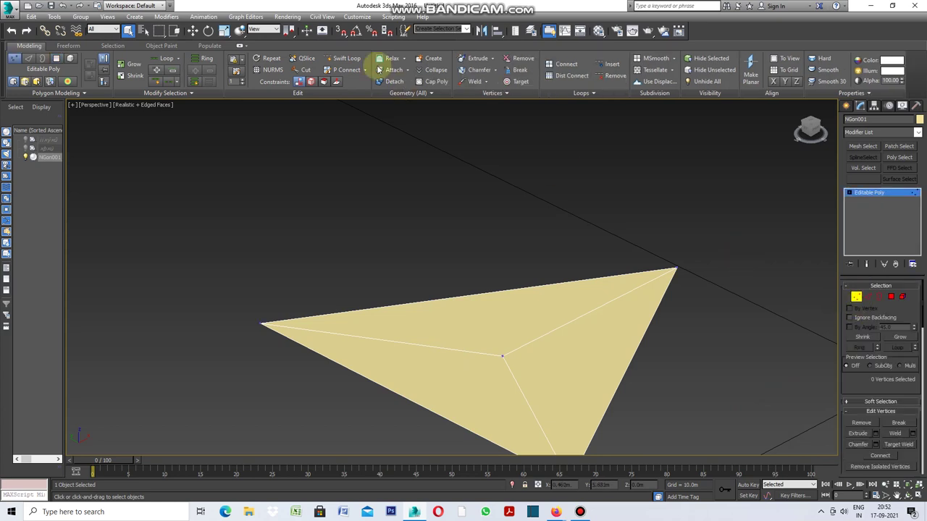
{"action": "left_click", "coordinate": [341, 32]}
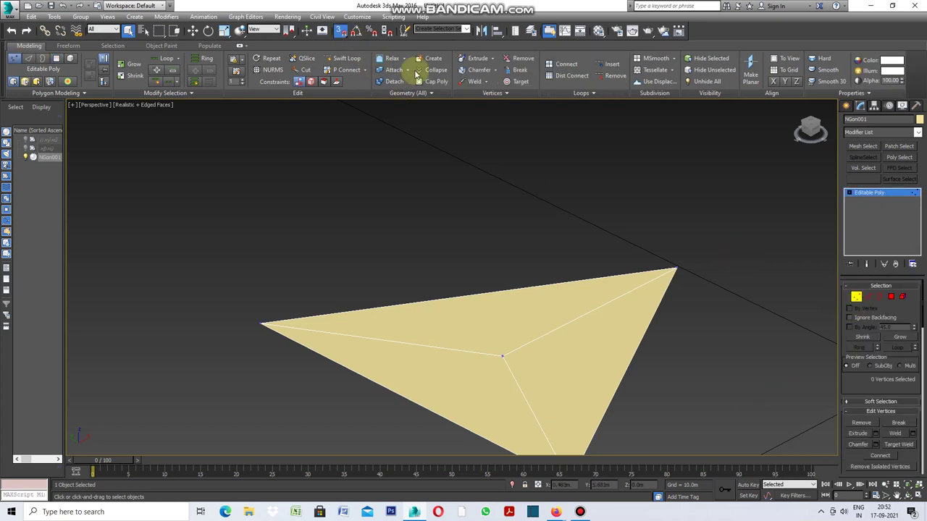
{"action": "left_click", "coordinate": [923, 290]}
{"action": "left_click_drag", "start_coordinate": [923, 290], "coordinate": [923, 349]}
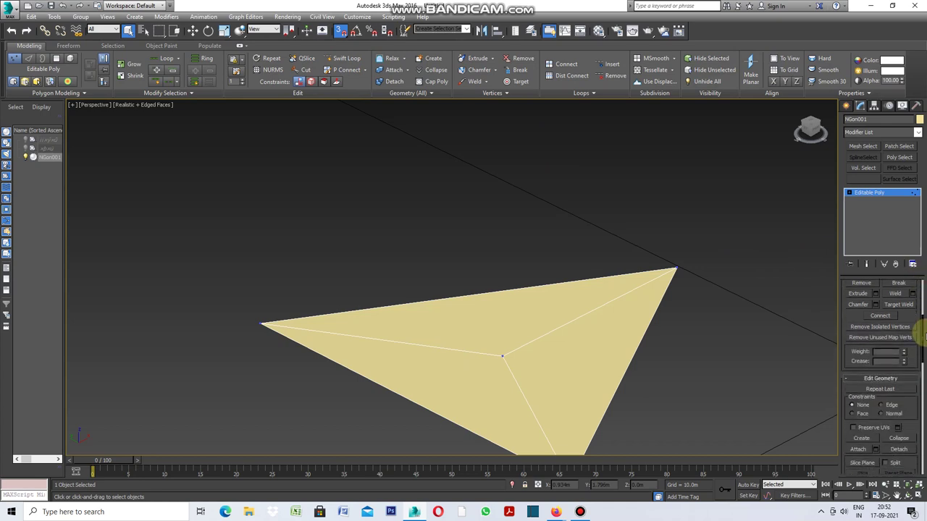
{"action": "left_click", "coordinate": [898, 428]}
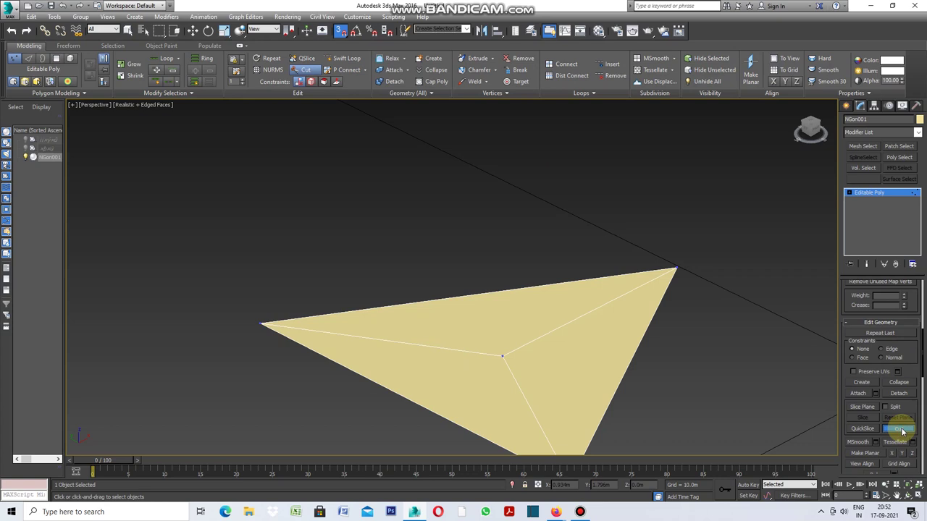
{"action": "scroll", "coordinate": [382, 189], "scroll_direction": "down", "scroll_amount": 4}
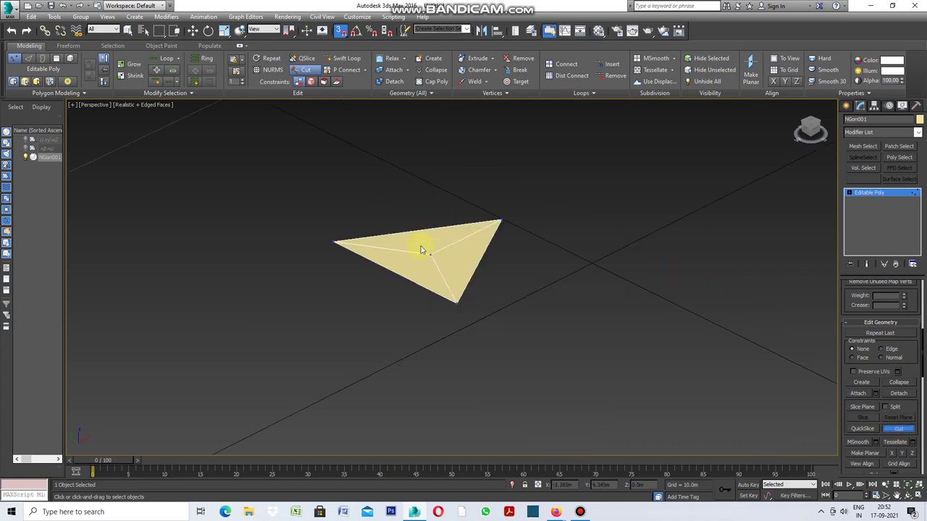
{"action": "scroll", "coordinate": [436, 256], "scroll_direction": "up", "scroll_amount": 3}
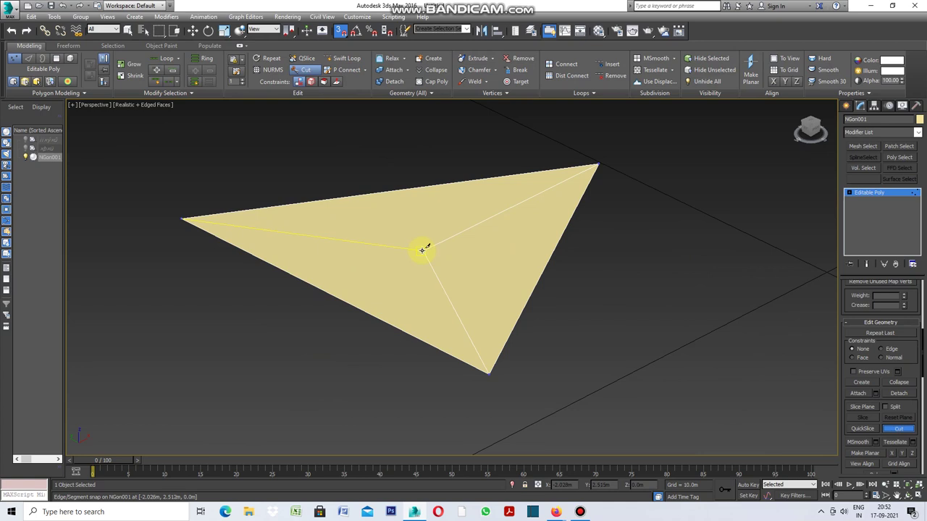
Step: Cut edges from the centre vertex to the midpoint of each of the three sides
{"action": "left_click", "coordinate": [423, 249]}
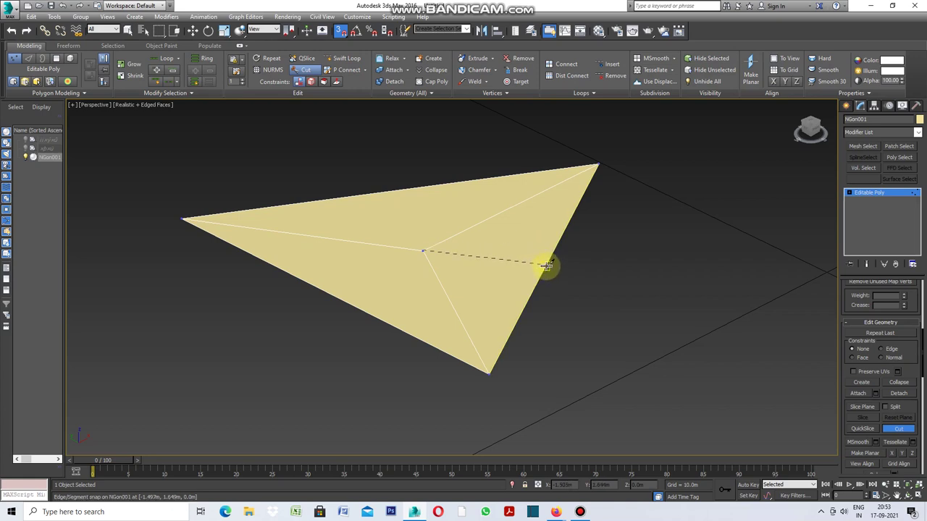
{"action": "right_click", "coordinate": [545, 265]}
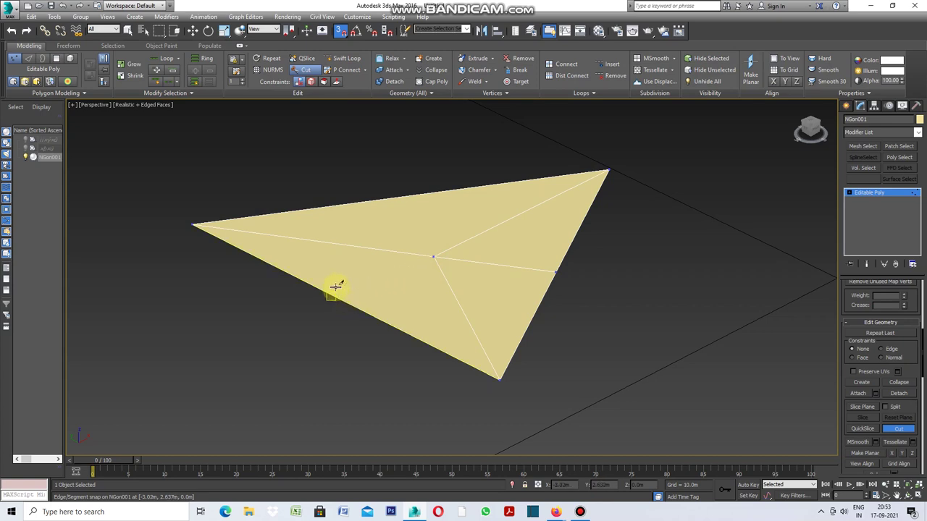
{"action": "right_click", "coordinate": [327, 285]}
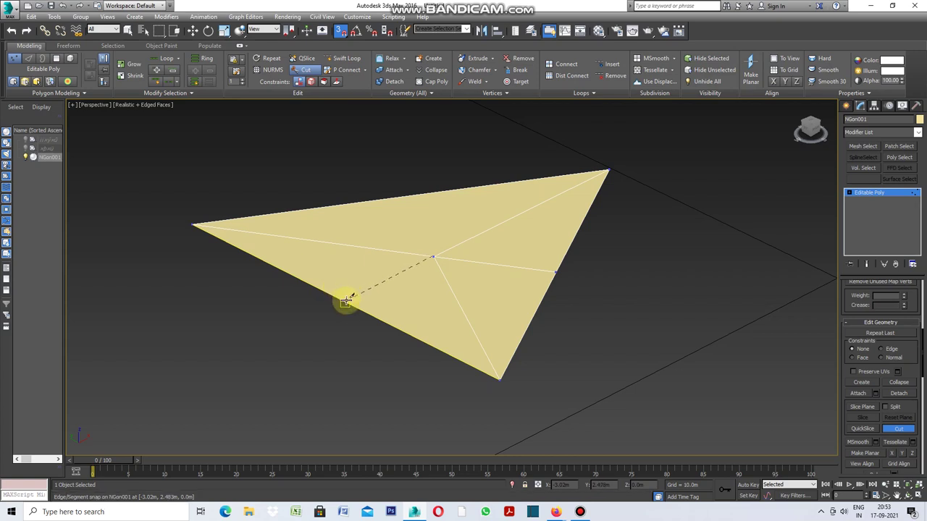
{"action": "right_click", "coordinate": [343, 300]}
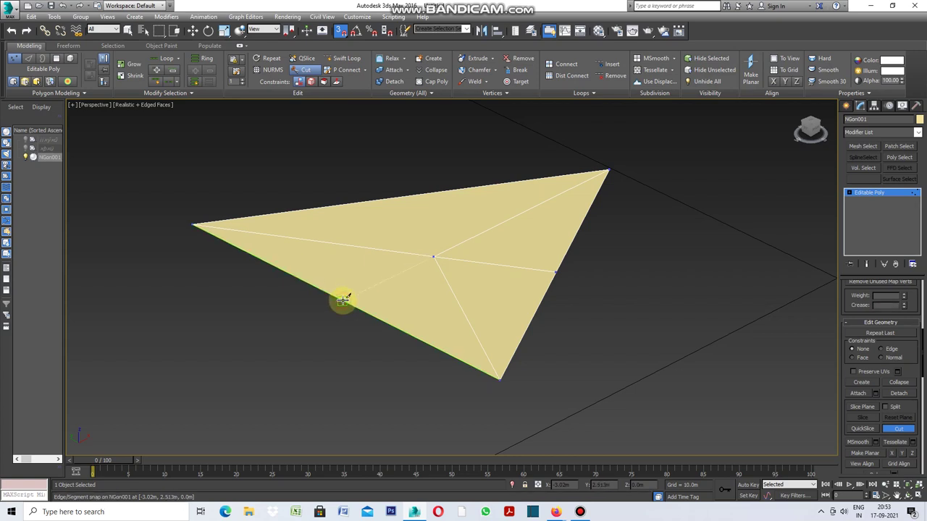
{"action": "left_click", "coordinate": [343, 300]}
{"action": "middle_click_drag", "start_coordinate": [419, 255], "coordinate": [450, 275]}
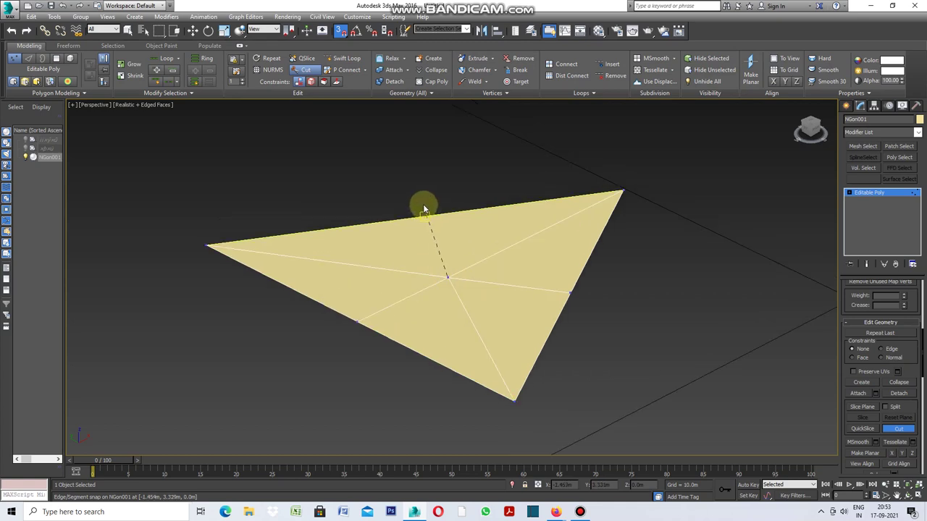
{"action": "right_click", "coordinate": [414, 214]}
{"action": "right_click", "coordinate": [416, 214]}
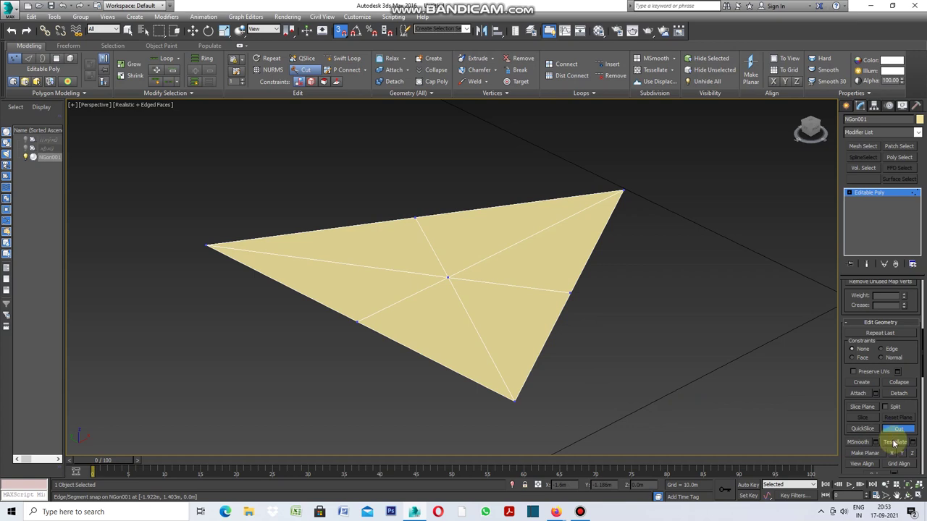
{"action": "left_click", "coordinate": [900, 432]}
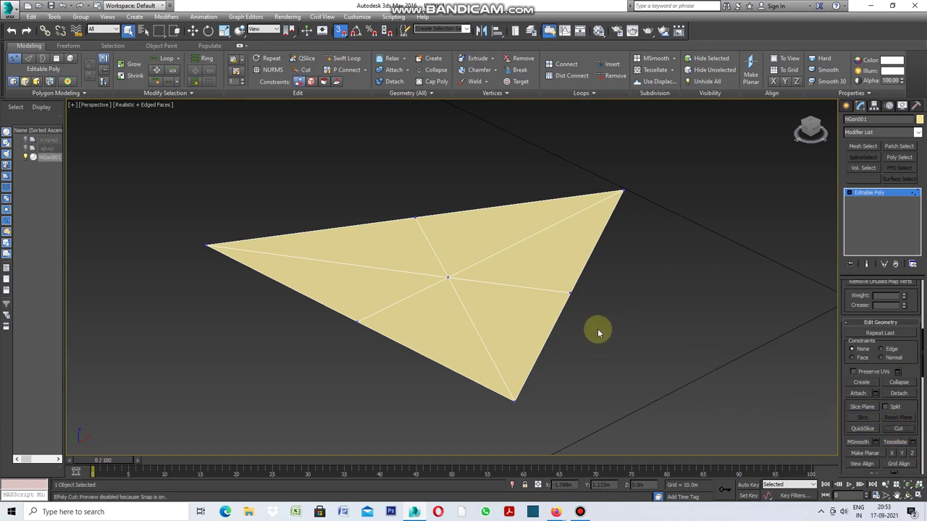
Step: Box-select the right, top and lower-left edge-midpoint vertices, toggling Edge level and back to Vertex
{"action": "mouse_move", "coordinate": [923, 362]}
{"action": "left_click_drag", "start_coordinate": [923, 360], "coordinate": [923, 290]}
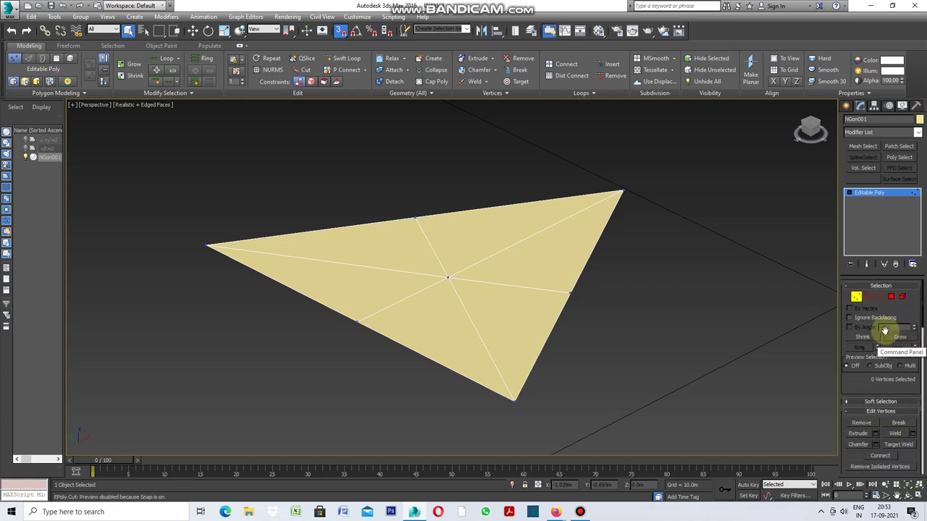
{"action": "left_click_drag", "start_coordinate": [594, 285], "coordinate": [558, 314]}
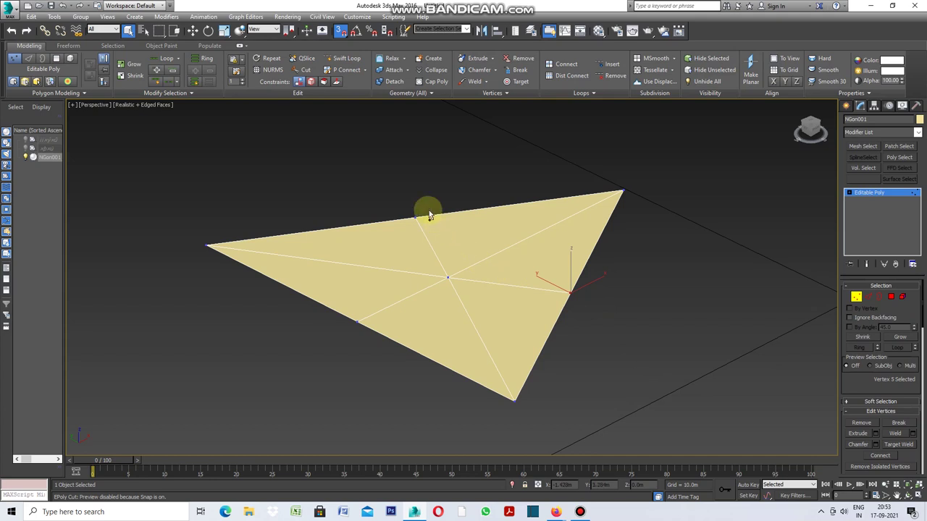
{"action": "left_click_drag", "start_coordinate": [423, 193], "coordinate": [397, 226]}
{"action": "left_click_drag", "start_coordinate": [373, 355], "coordinate": [343, 315], "text": "ctrl"}
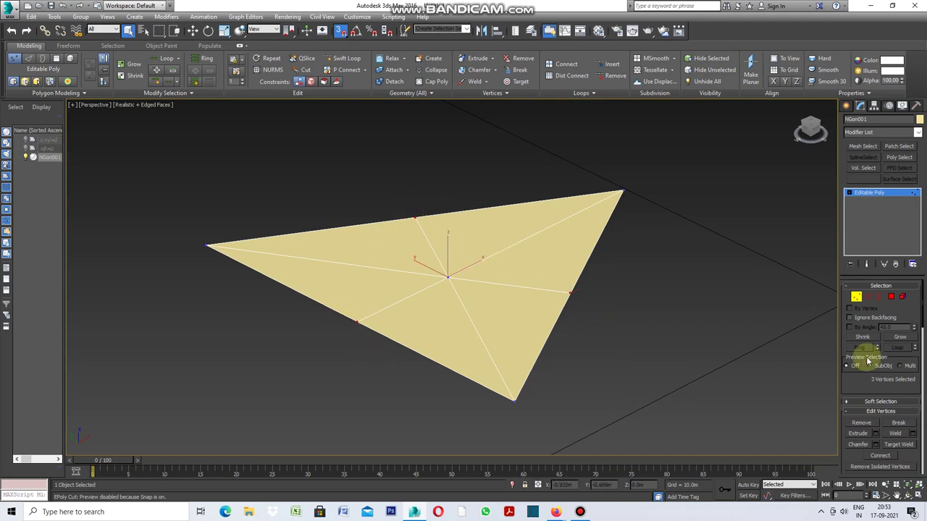
{"action": "left_click", "coordinate": [871, 297]}
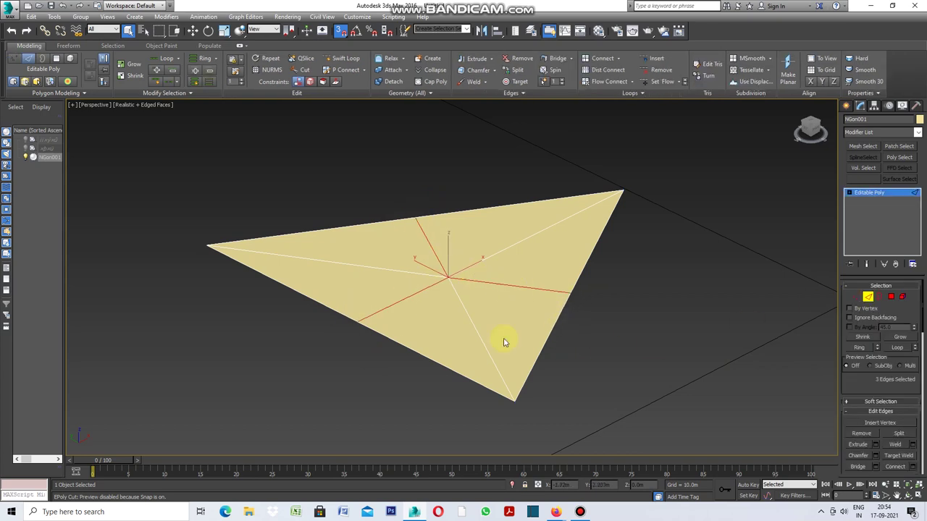
{"action": "left_click", "coordinate": [857, 297]}
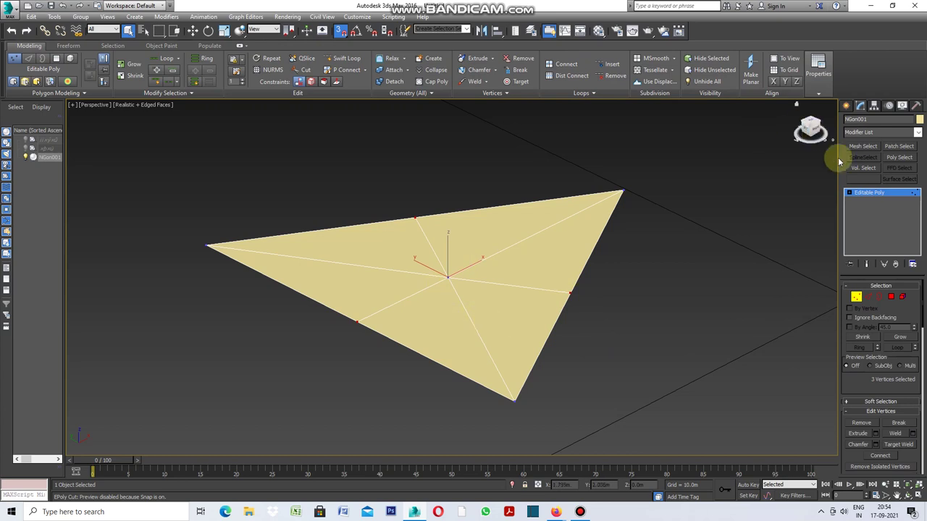
{"action": "left_click", "coordinate": [846, 106]}
Step: Rotate the triangle to exactly 90 degrees on Z in the Top wireframe view
{"action": "key", "text": "t"}
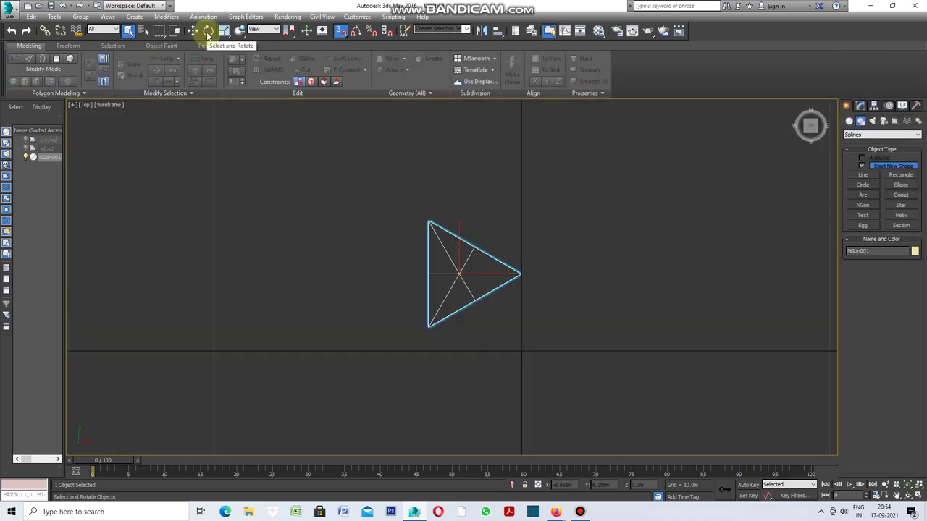
{"action": "left_click", "coordinate": [208, 31]}
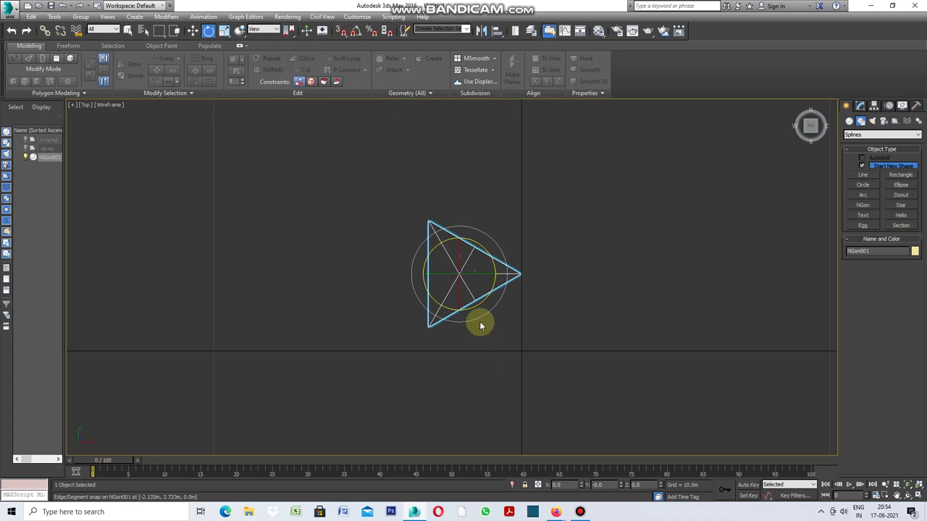
{"action": "left_click_drag", "start_coordinate": [478, 320], "coordinate": [505, 191]}
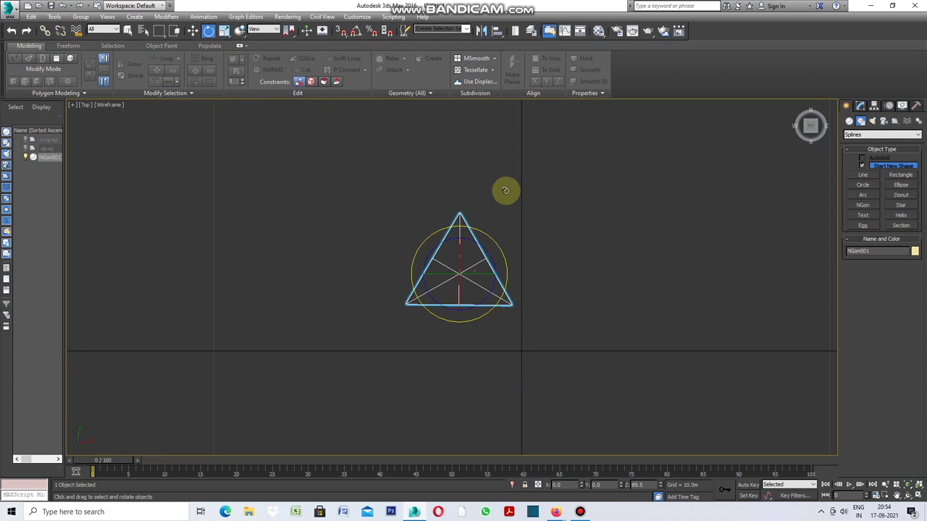
{"action": "left_click_drag", "start_coordinate": [506, 190], "coordinate": [505, 190]}
{"action": "double_click", "coordinate": [636, 485]}
{"action": "left_click_drag", "start_coordinate": [636, 485], "coordinate": [626, 484]}
{"action": "type", "text": "9"}
{"action": "key", "text": "Return"}
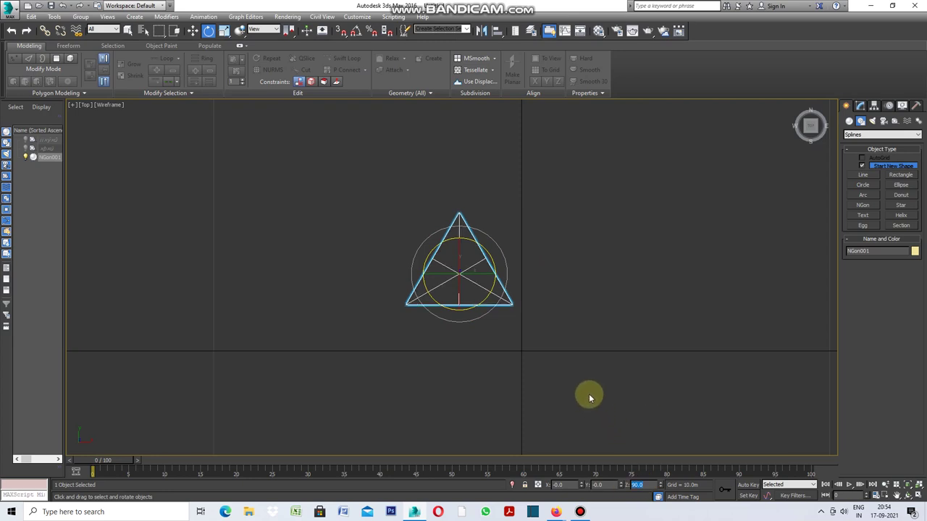
Step: Reselect the triangle with Select and Move and Shift-drag a copy upward
{"action": "left_click", "coordinate": [589, 395]}
{"action": "left_click", "coordinate": [193, 31]}
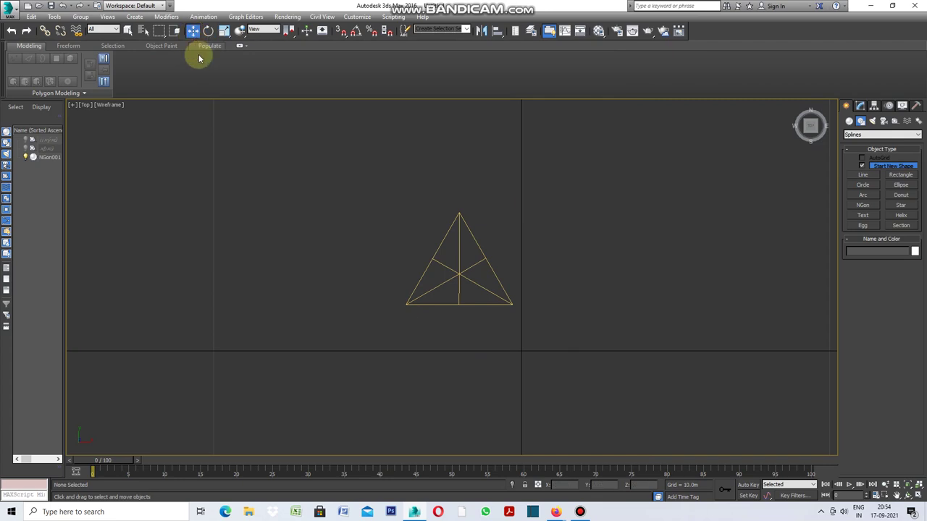
{"action": "left_click", "coordinate": [459, 271]}
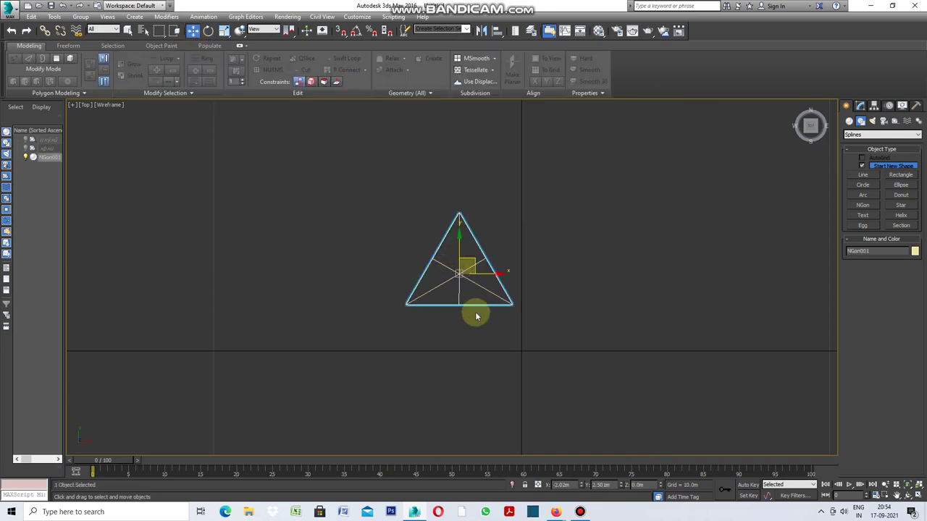
{"action": "left_click_drag", "start_coordinate": [458, 254], "coordinate": [450, 178], "text": "shift"}
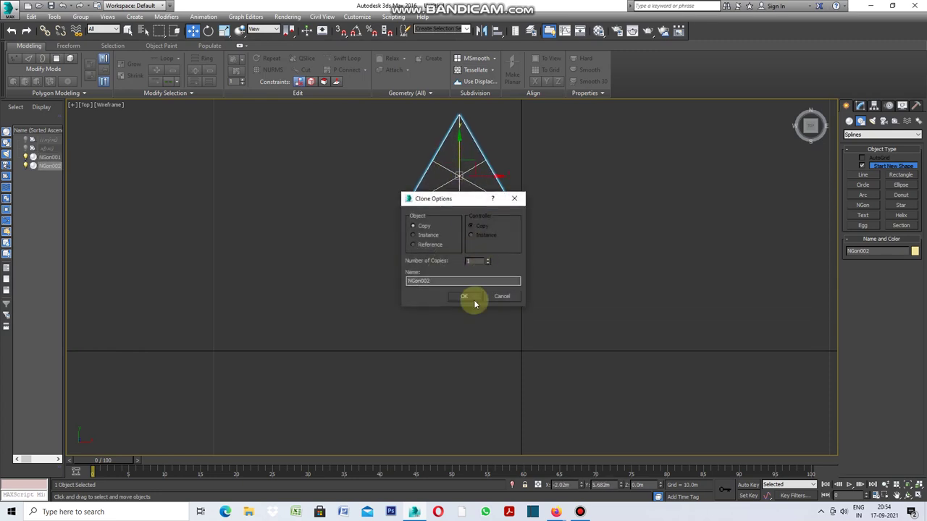
Step: Confirm a single copy, NGon002, and rotate it upside down to -90 degrees on Z
{"action": "left_click", "coordinate": [464, 295]}
{"action": "scroll", "coordinate": [342, 320], "scroll_direction": "down", "scroll_amount": 3}
{"action": "scroll", "coordinate": [396, 274], "scroll_direction": "up", "scroll_amount": 3}
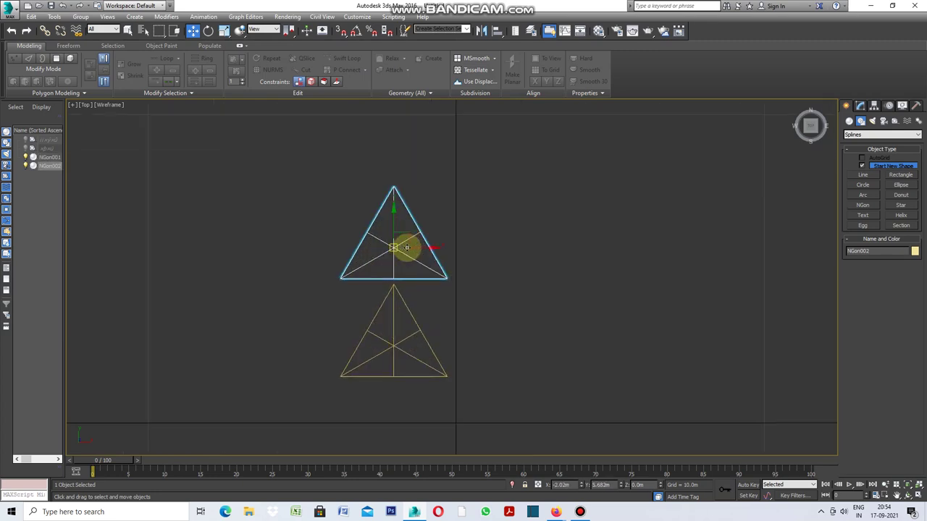
{"action": "left_click", "coordinate": [209, 31]}
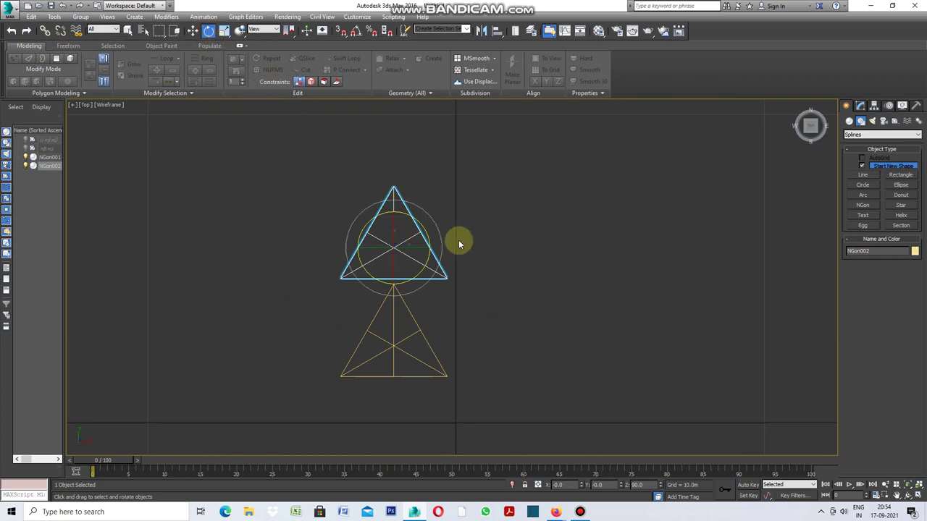
{"action": "mouse_move", "coordinate": [432, 215]}
{"action": "left_mouse_down"}
{"action": "mouse_move", "coordinate": [485, 426]}
{"action": "mouse_move", "coordinate": [504, 394]}
{"action": "left_mouse_up"}
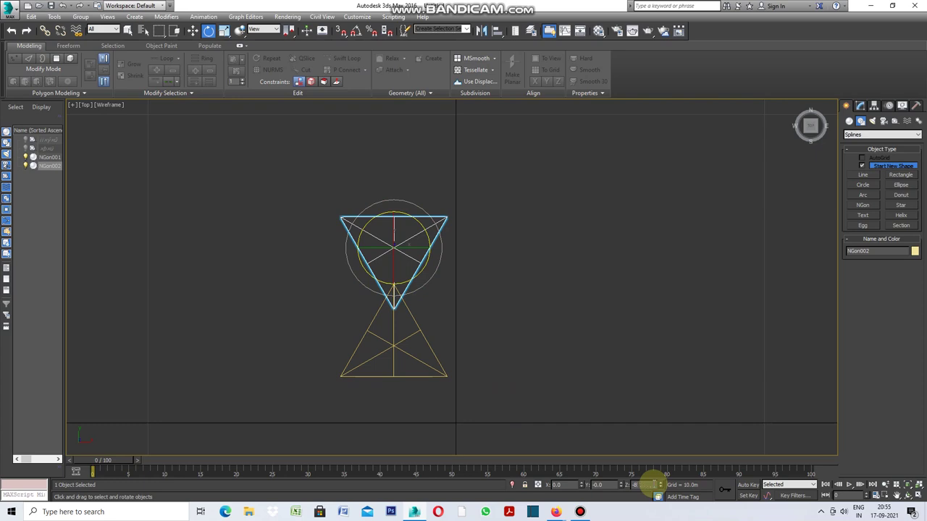
{"action": "type", "text": "90.0"}
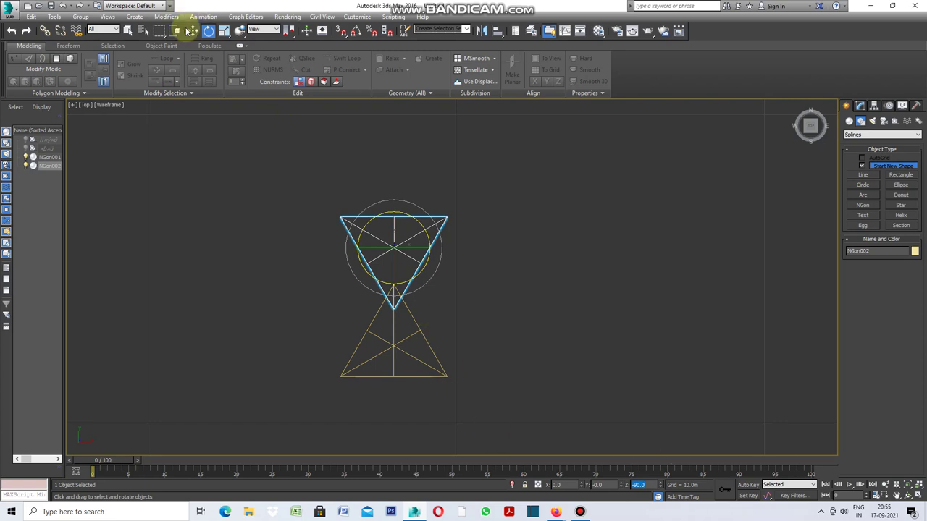
Step: Move the flipped copy up until the tips touch, then box-select both triangles
{"action": "left_click", "coordinate": [193, 31]}
{"action": "scroll", "coordinate": [408, 275], "scroll_direction": "up", "scroll_amount": 2}
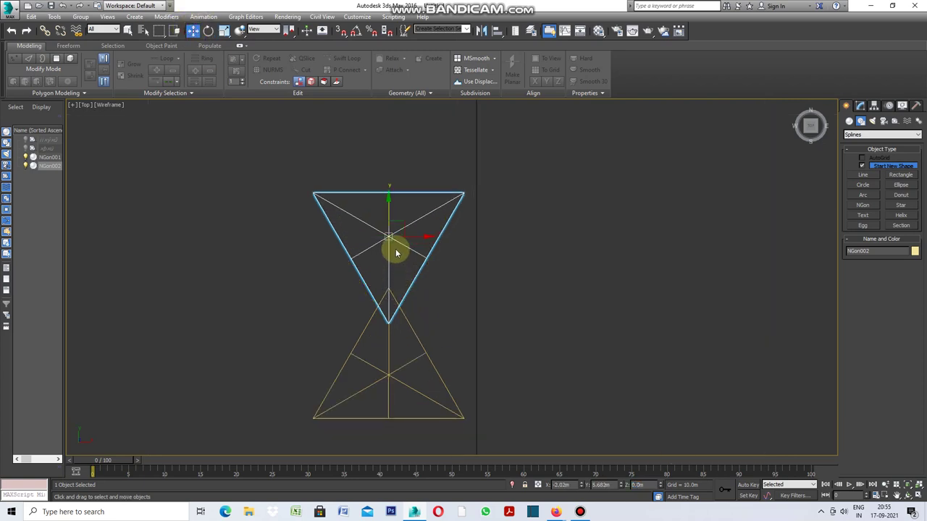
{"action": "left_click_drag", "start_coordinate": [389, 219], "coordinate": [386, 187]}
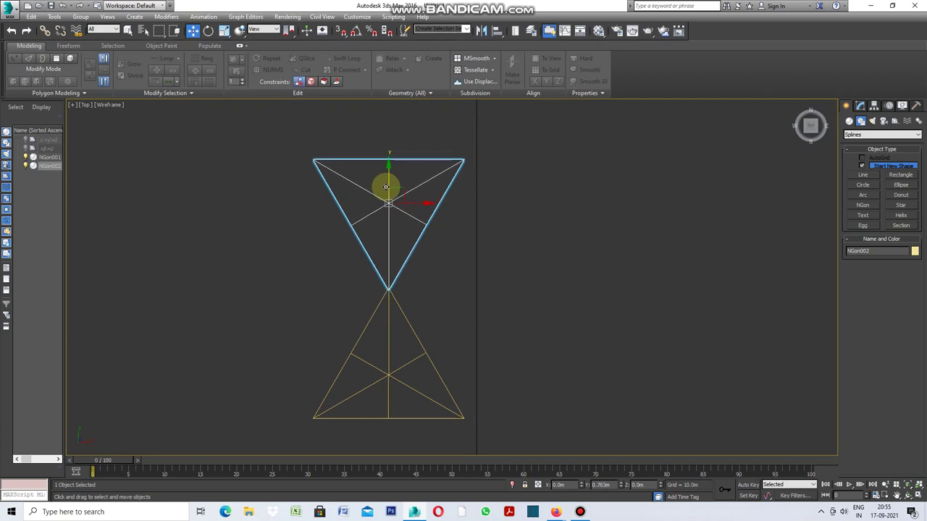
{"action": "left_click_drag", "start_coordinate": [386, 187], "coordinate": [386, 184]}
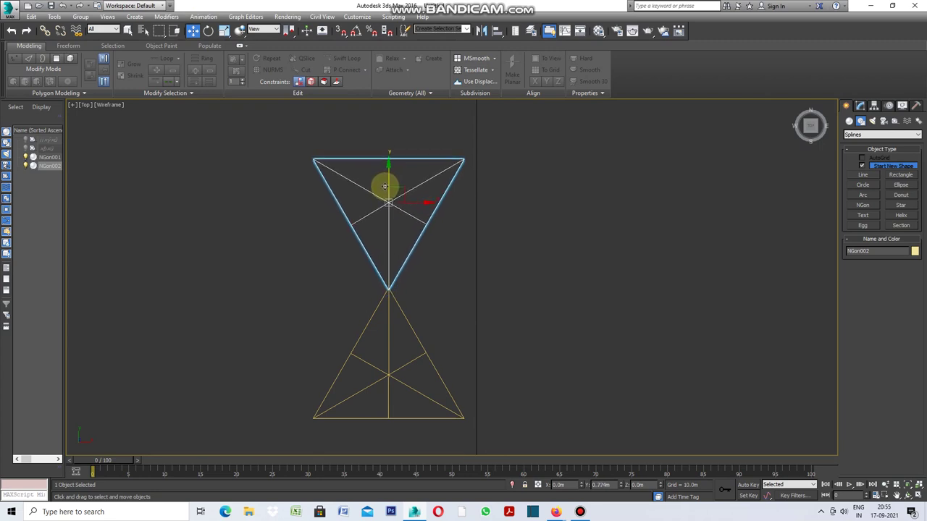
{"action": "left_click", "coordinate": [439, 293]}
{"action": "scroll", "coordinate": [428, 324], "scroll_direction": "down", "scroll_amount": 3}
{"action": "left_click_drag", "start_coordinate": [484, 236], "coordinate": [343, 396]}
{"action": "scroll", "coordinate": [410, 317], "scroll_direction": "up", "scroll_amount": 3}
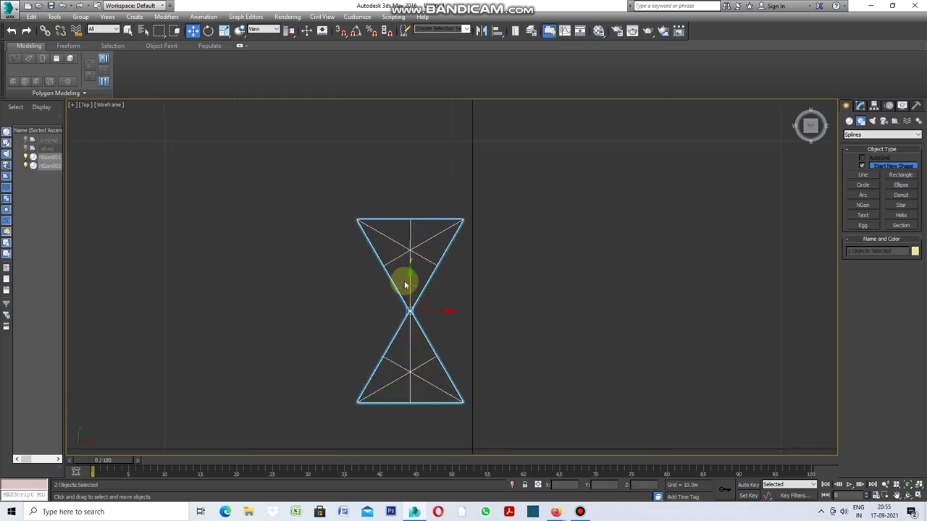
{"action": "scroll", "coordinate": [413, 315], "scroll_direction": "up", "scroll_amount": 1}
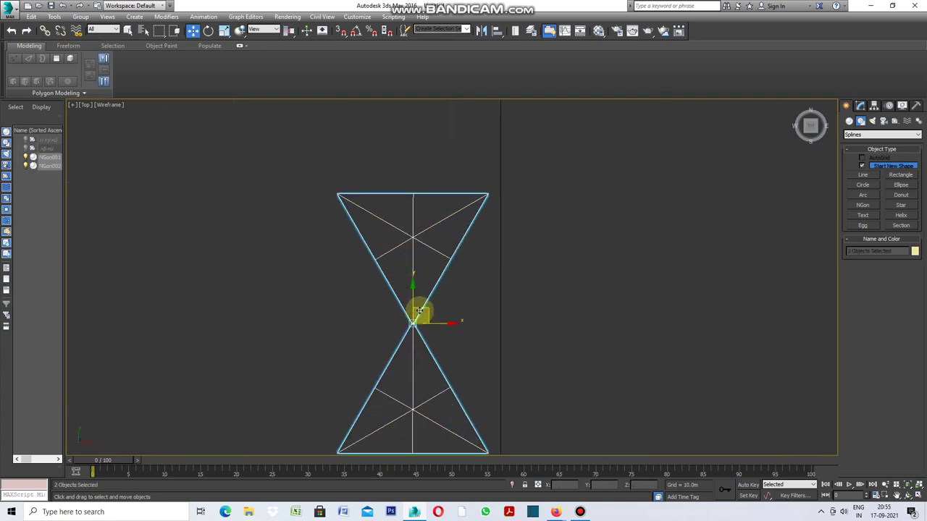
Step: With Snaps and Angle Snap on, Shift-drag the hourglass pair onto its top edge as 15 copies
{"action": "left_click", "coordinate": [340, 32]}
{"action": "left_click", "coordinate": [355, 33]}
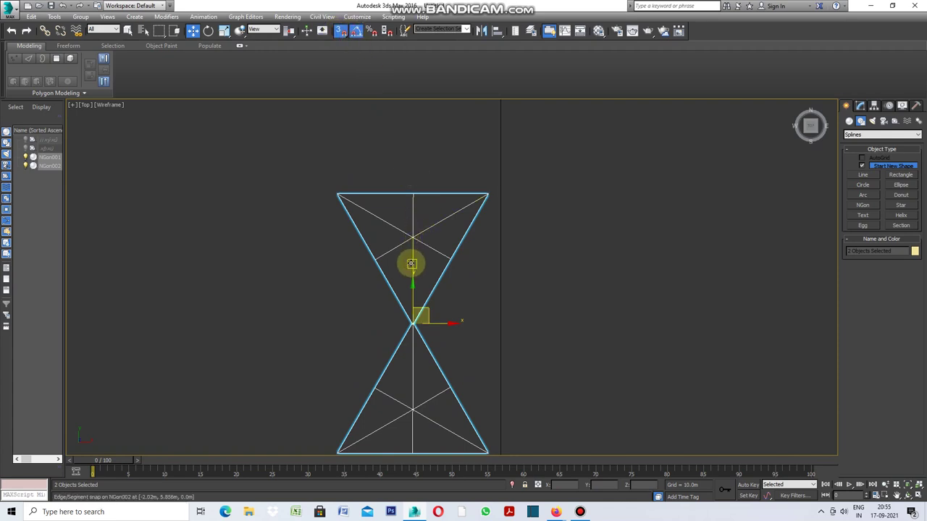
{"action": "left_click_drag", "start_coordinate": [411, 264], "coordinate": [412, 4], "text": "shift"}
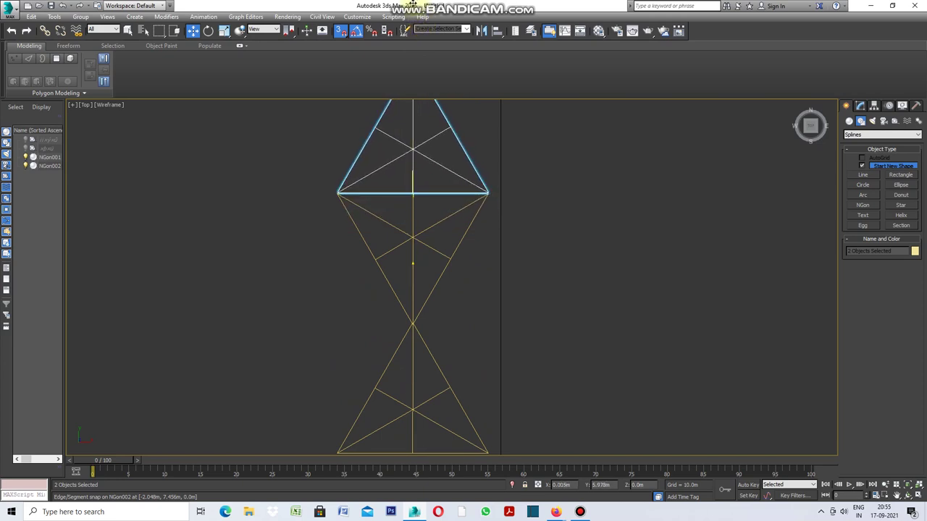
{"action": "left_click_drag", "start_coordinate": [412, 5], "coordinate": [412, 4], "text": "shift"}
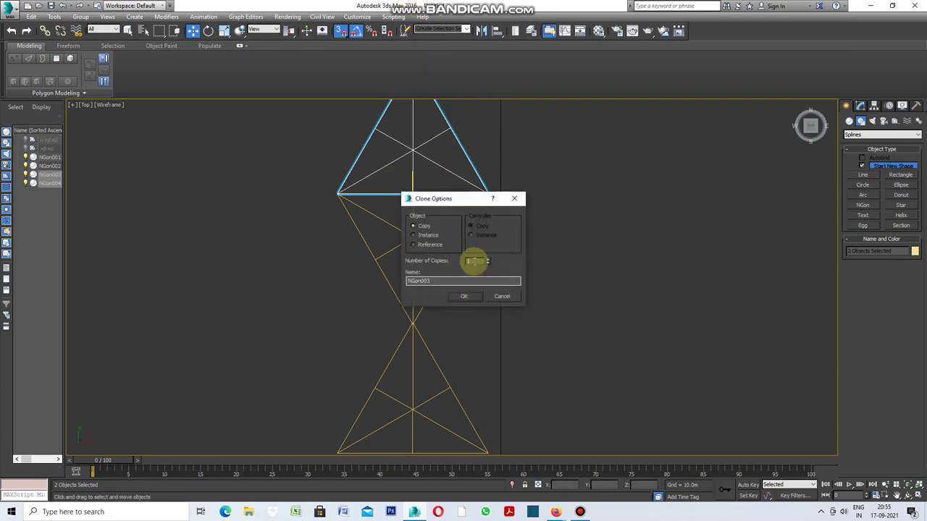
{"action": "type", "text": "15"}
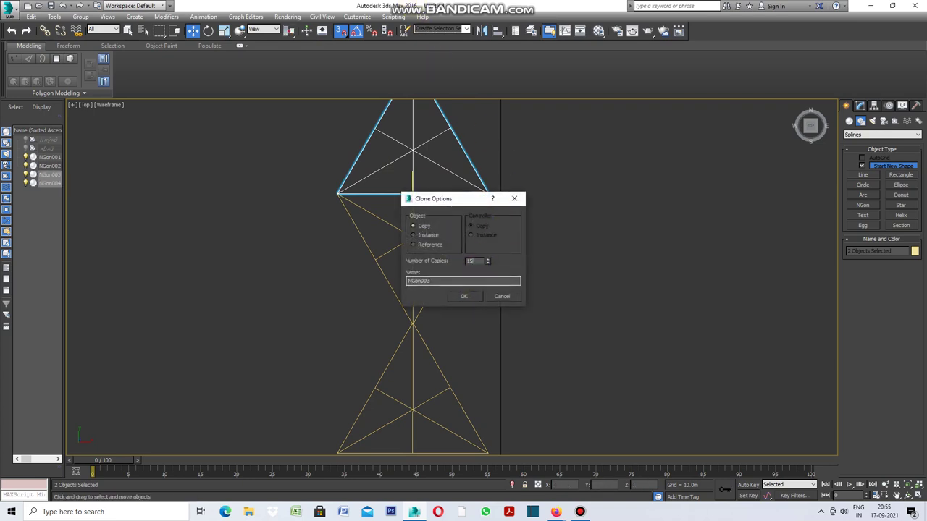
{"action": "left_click", "coordinate": [464, 297]}
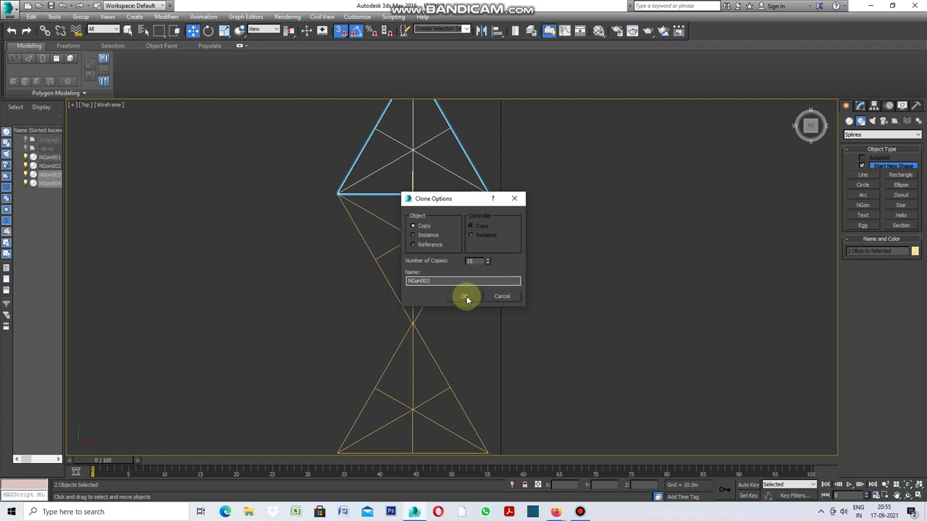
Step: Select the whole triangle column and clone it so the copies interlock beside the original
{"action": "scroll", "coordinate": [427, 330], "scroll_direction": "down", "scroll_amount": 3}
{"action": "scroll", "coordinate": [419, 335], "scroll_direction": "down", "scroll_amount": 5}
{"action": "scroll", "coordinate": [420, 347], "scroll_direction": "down", "scroll_amount": 2}
{"action": "scroll", "coordinate": [438, 323], "scroll_direction": "up", "scroll_amount": 1}
{"action": "scroll", "coordinate": [428, 271], "scroll_direction": "up", "scroll_amount": 3}
{"action": "scroll", "coordinate": [428, 270], "scroll_direction": "down", "scroll_amount": 2}
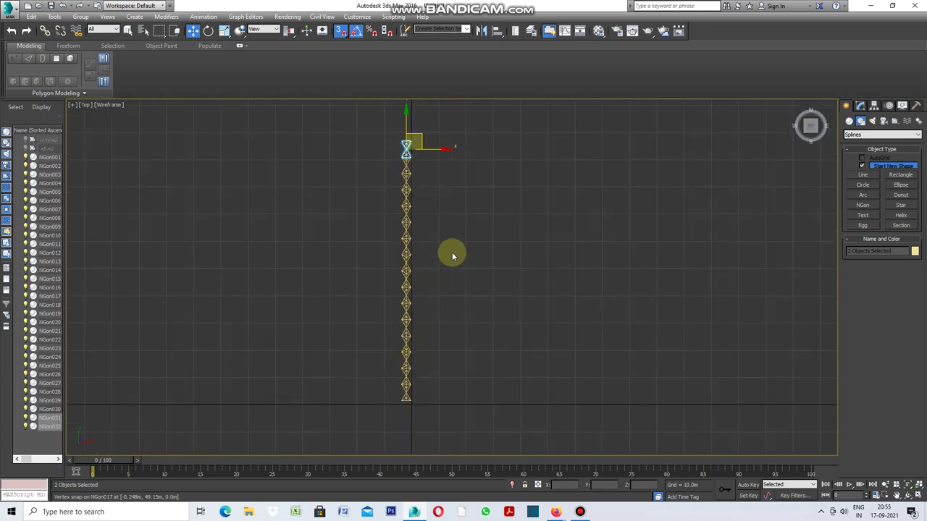
{"action": "left_click_drag", "start_coordinate": [448, 125], "coordinate": [345, 421]}
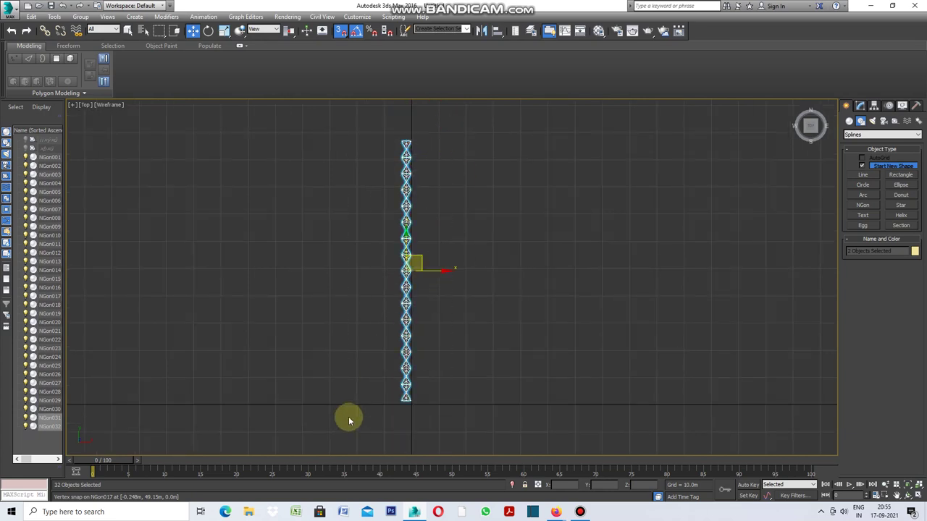
{"action": "scroll", "coordinate": [407, 271], "scroll_direction": "up", "scroll_amount": 2}
{"action": "scroll", "coordinate": [407, 272], "scroll_direction": "up", "scroll_amount": 1}
{"action": "scroll", "coordinate": [407, 272], "scroll_direction": "up", "scroll_amount": 1}
{"action": "scroll", "coordinate": [407, 270], "scroll_direction": "up", "scroll_amount": 1}
{"action": "scroll", "coordinate": [407, 269], "scroll_direction": "up", "scroll_amount": 1}
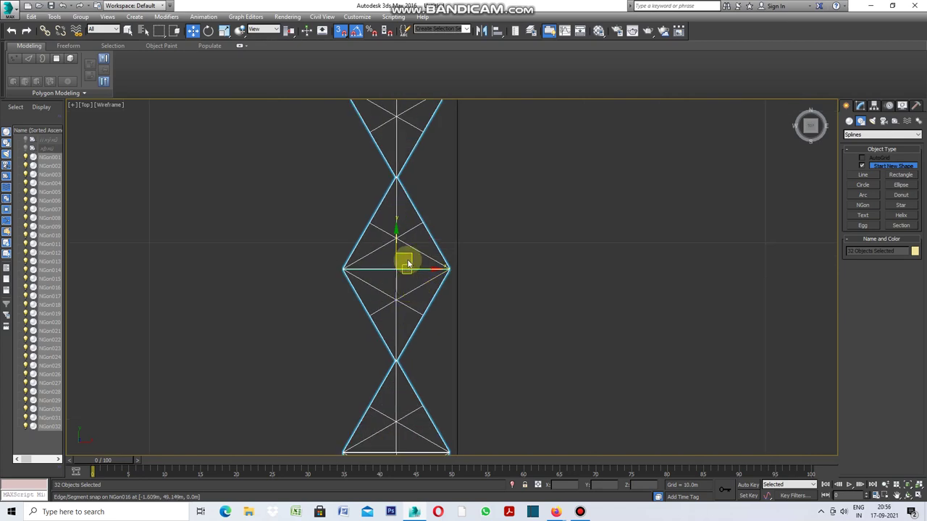
{"action": "mouse_move", "coordinate": [409, 256]}
{"action": "left_mouse_down", "text": "shift"}
{"action": "mouse_move", "coordinate": [331, 354]}
{"action": "mouse_move", "coordinate": [342, 360]}
{"action": "left_mouse_up", "text": "shift"}
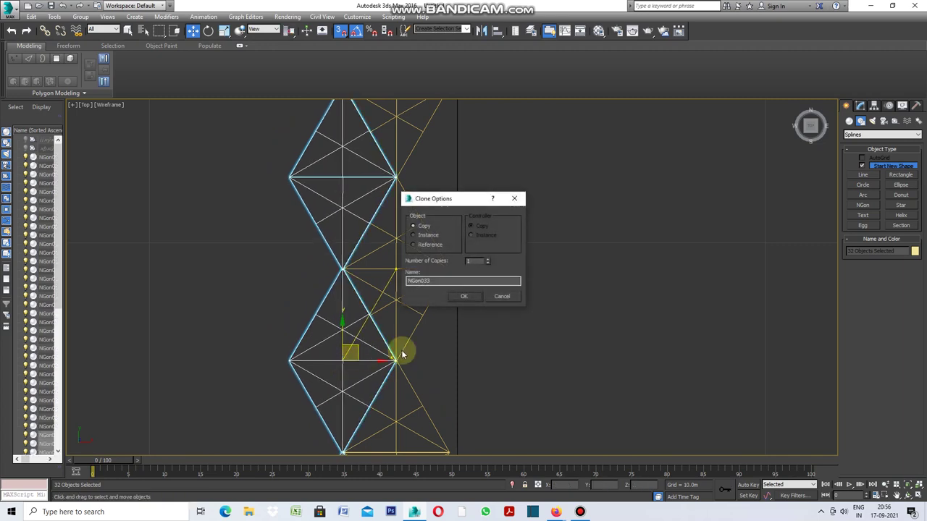
{"action": "left_click", "coordinate": [468, 295]}
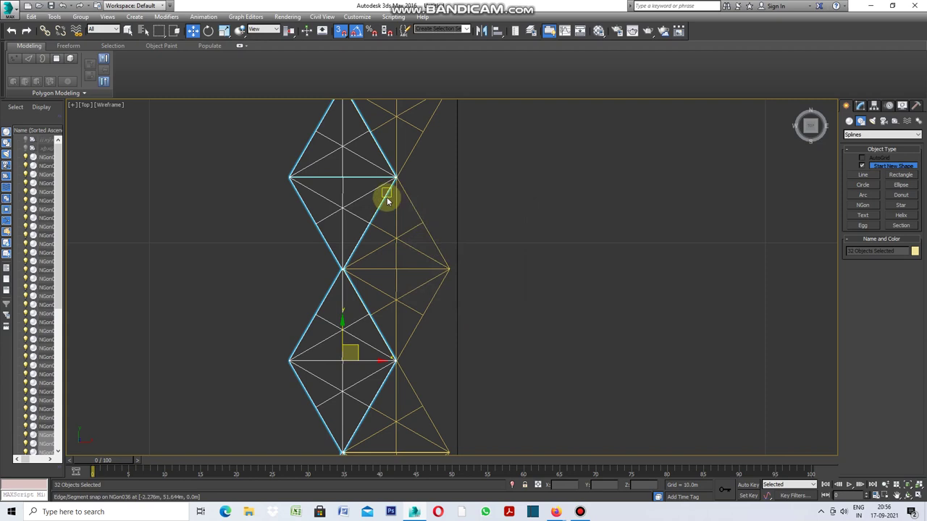
Step: Pick the lone triangle at the column's top, ready to move with Select and Move
{"action": "scroll", "coordinate": [389, 203], "scroll_direction": "down", "scroll_amount": 5}
{"action": "scroll", "coordinate": [394, 206], "scroll_direction": "down", "scroll_amount": 3}
{"action": "scroll", "coordinate": [397, 210], "scroll_direction": "down", "scroll_amount": 2}
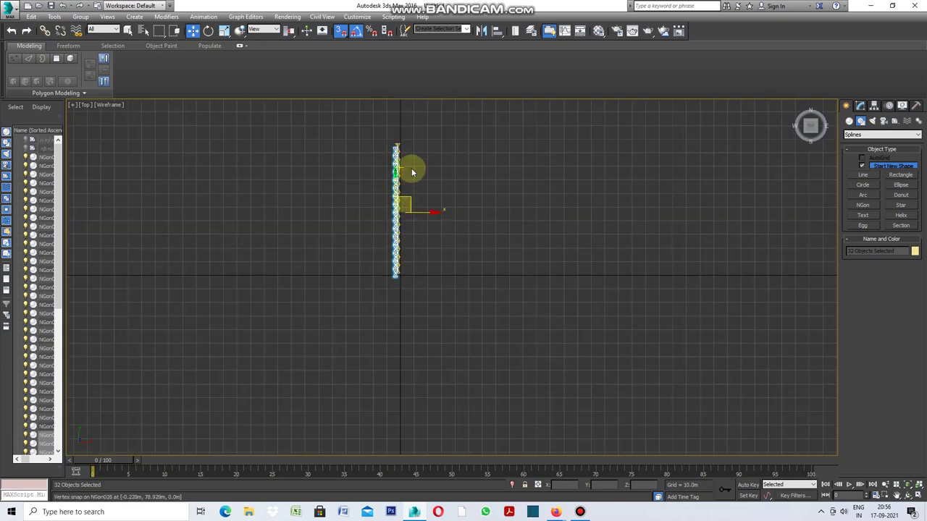
{"action": "scroll", "coordinate": [413, 172], "scroll_direction": "down", "scroll_amount": 1}
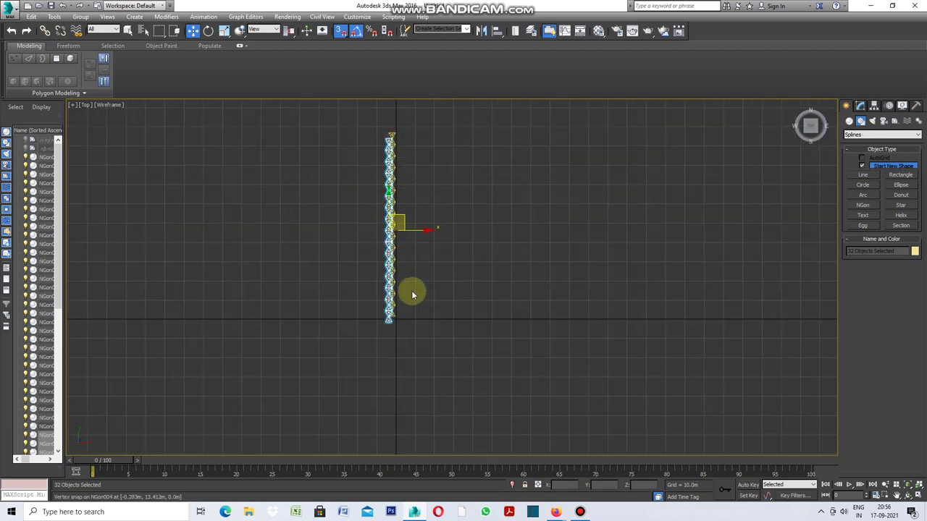
{"action": "scroll", "coordinate": [408, 129], "scroll_direction": "up", "scroll_amount": 2}
{"action": "scroll", "coordinate": [393, 131], "scroll_direction": "up", "scroll_amount": 3}
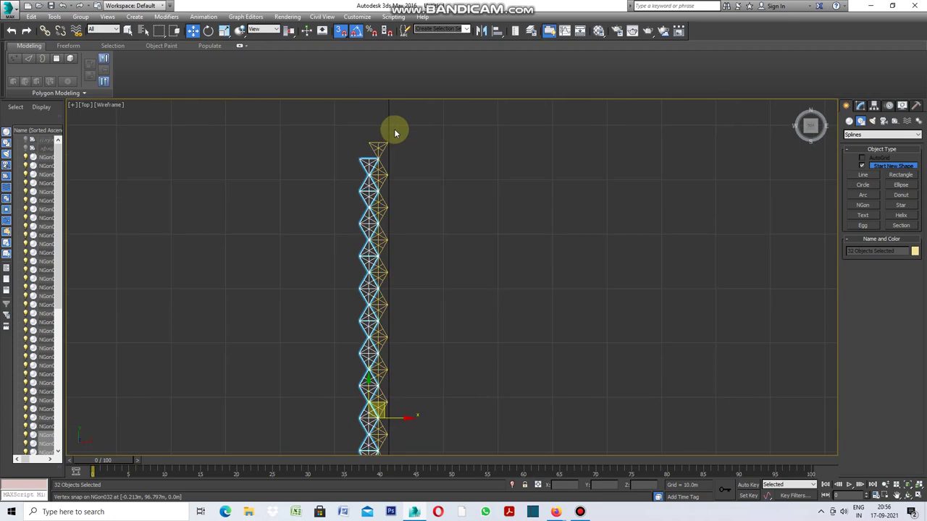
{"action": "left_click", "coordinate": [127, 31]}
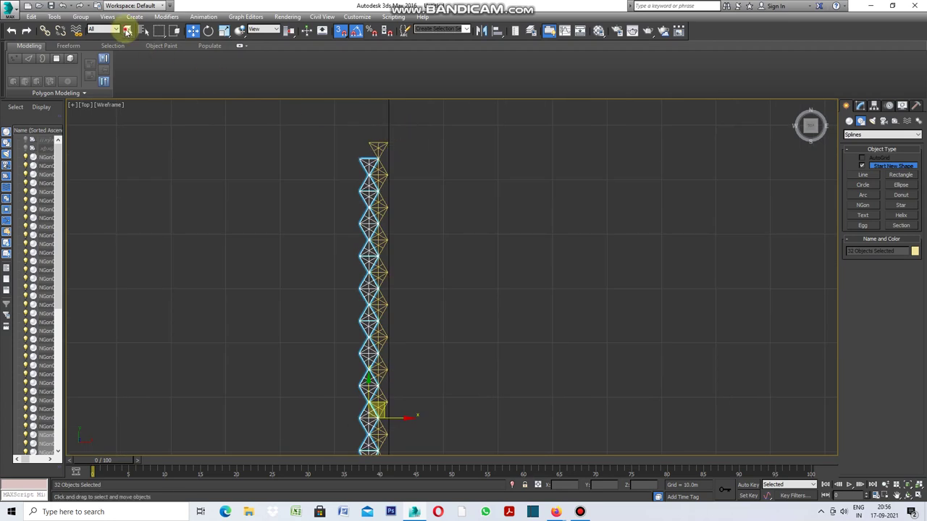
{"action": "left_click", "coordinate": [356, 151]}
{"action": "scroll", "coordinate": [377, 190], "scroll_direction": "down", "scroll_amount": 3}
{"action": "scroll", "coordinate": [374, 181], "scroll_direction": "down", "scroll_amount": 2}
{"action": "left_click", "coordinate": [194, 31]}
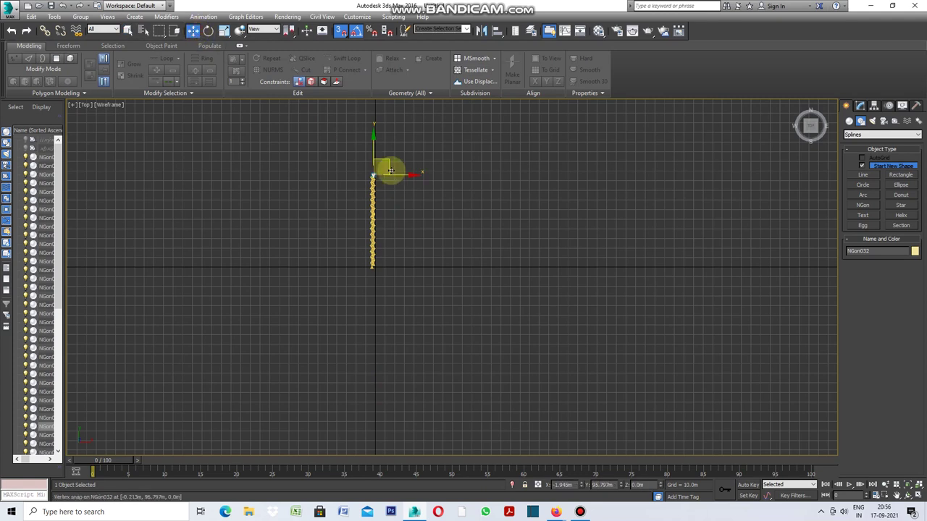
Step: Snap NGon032 from the column's top into the gap beside NGon001 at the base
{"action": "left_click_drag", "start_coordinate": [374, 149], "coordinate": [375, 266]}
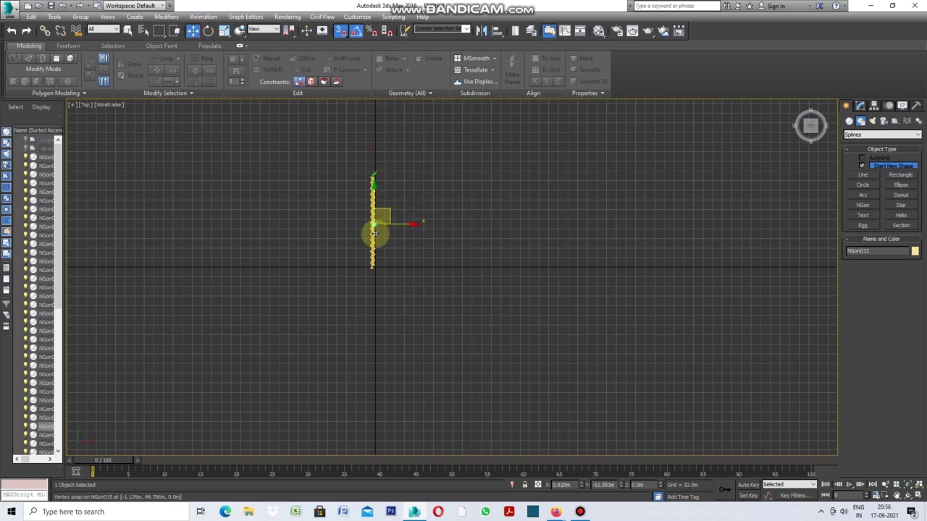
{"action": "scroll", "coordinate": [375, 266], "scroll_direction": "up", "scroll_amount": 2}
{"action": "scroll", "coordinate": [378, 268], "scroll_direction": "up", "scroll_amount": 2}
{"action": "scroll", "coordinate": [374, 263], "scroll_direction": "up", "scroll_amount": 1}
{"action": "scroll", "coordinate": [378, 265], "scroll_direction": "up", "scroll_amount": 1}
{"action": "scroll", "coordinate": [382, 270], "scroll_direction": "up", "scroll_amount": 3}
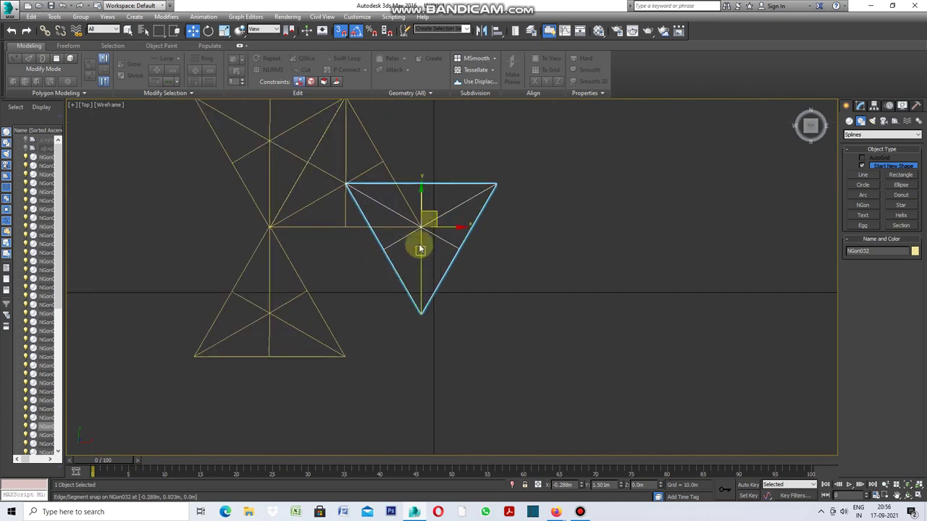
{"action": "left_click_drag", "start_coordinate": [435, 213], "coordinate": [348, 271]}
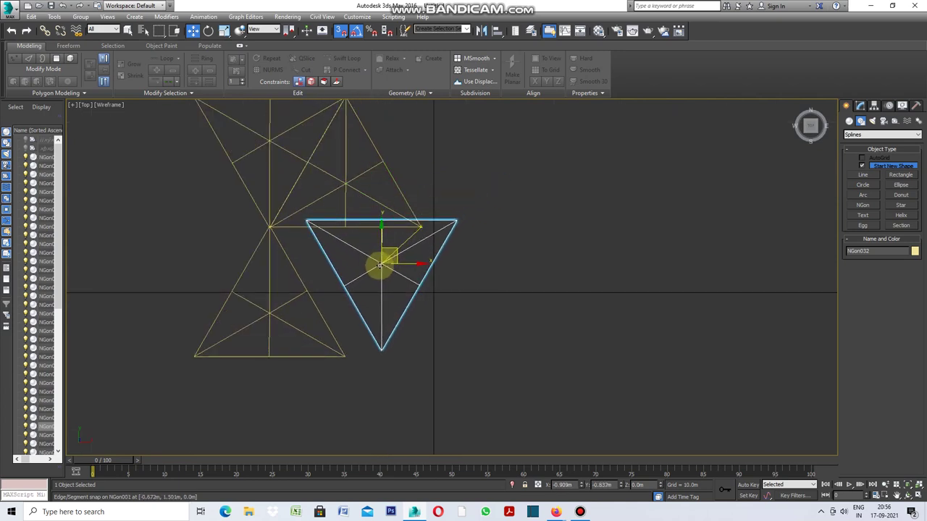
{"action": "left_click_drag", "start_coordinate": [348, 272], "coordinate": [347, 270]}
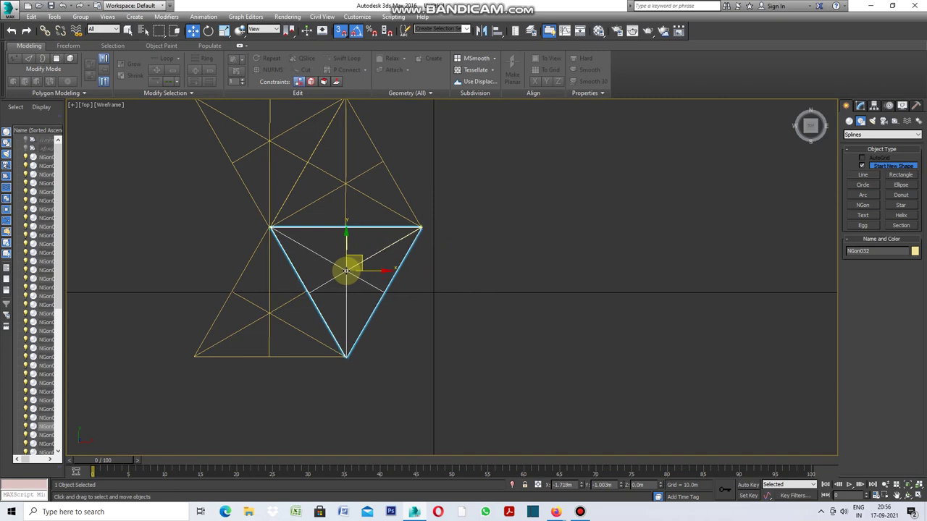
{"action": "left_click", "coordinate": [383, 300]}
{"action": "scroll", "coordinate": [370, 300], "scroll_direction": "down", "scroll_amount": 3}
{"action": "scroll", "coordinate": [357, 300], "scroll_direction": "down", "scroll_amount": 4}
{"action": "scroll", "coordinate": [357, 303], "scroll_direction": "down", "scroll_amount": 3}
{"action": "scroll", "coordinate": [364, 262], "scroll_direction": "up", "scroll_amount": 2}
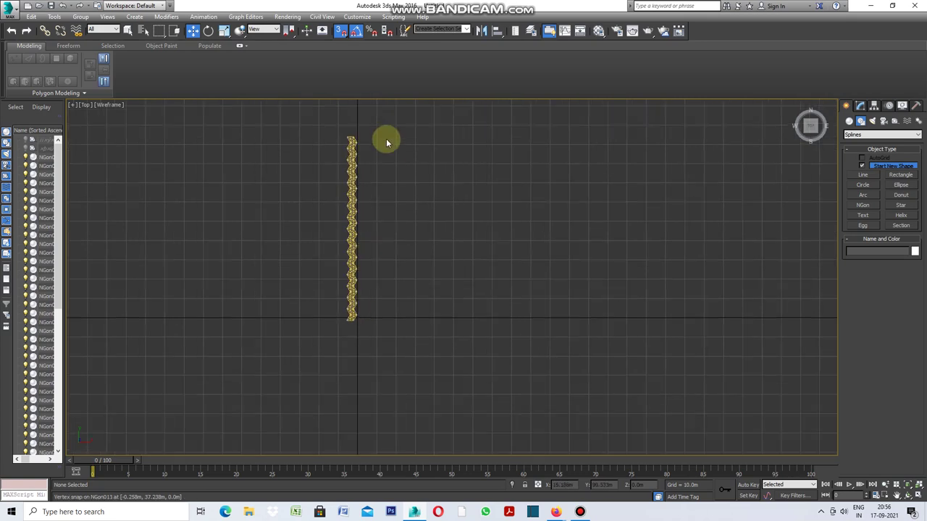
Step: Box-select the whole stack of 64 triangles forming the strip
{"action": "left_click_drag", "start_coordinate": [379, 150], "coordinate": [314, 344]}
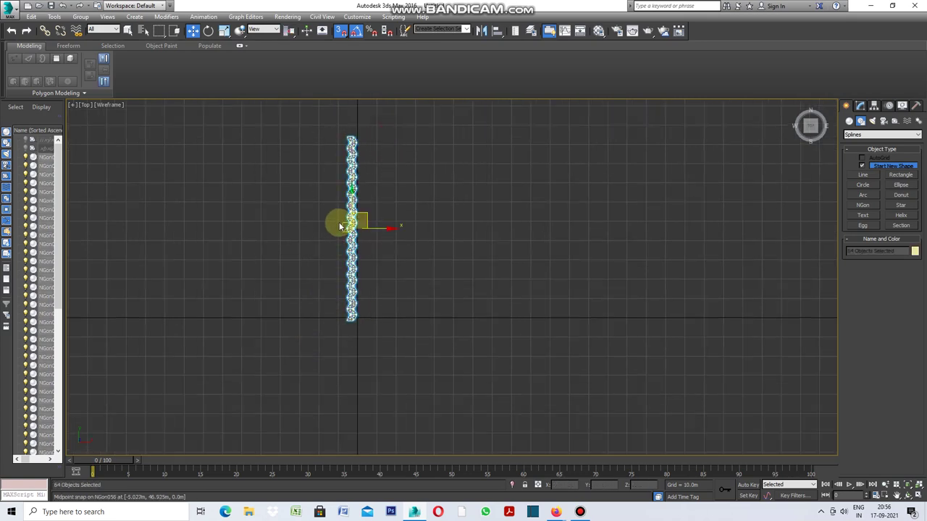
{"action": "scroll", "coordinate": [339, 226], "scroll_direction": "up", "scroll_amount": 2}
{"action": "scroll", "coordinate": [343, 230], "scroll_direction": "up", "scroll_amount": 2}
{"action": "scroll", "coordinate": [359, 239], "scroll_direction": "up", "scroll_amount": 2}
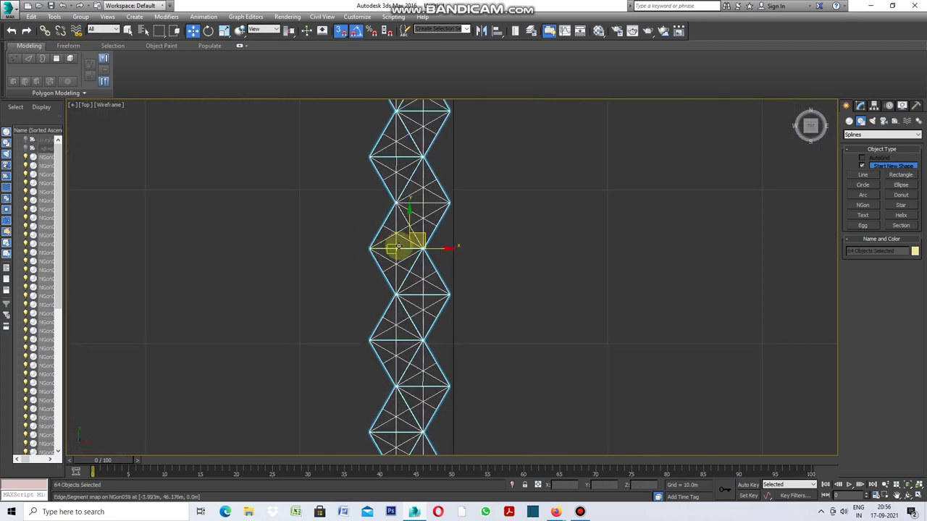
{"action": "scroll", "coordinate": [398, 245], "scroll_direction": "up", "scroll_amount": 3}
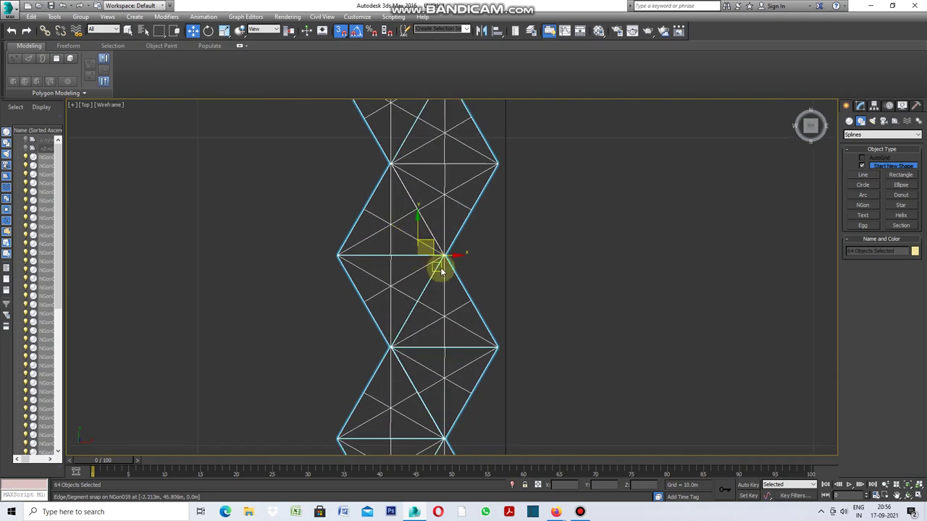
Step: Shift-drag the strip one width left with snapping and set 25 copies
{"action": "mouse_move", "coordinate": [444, 256]}
{"action": "left_mouse_down", "text": "shift"}
{"action": "mouse_move", "coordinate": [300, 256]}
{"action": "mouse_move", "coordinate": [310, 256]}
{"action": "left_mouse_up", "text": "shift"}
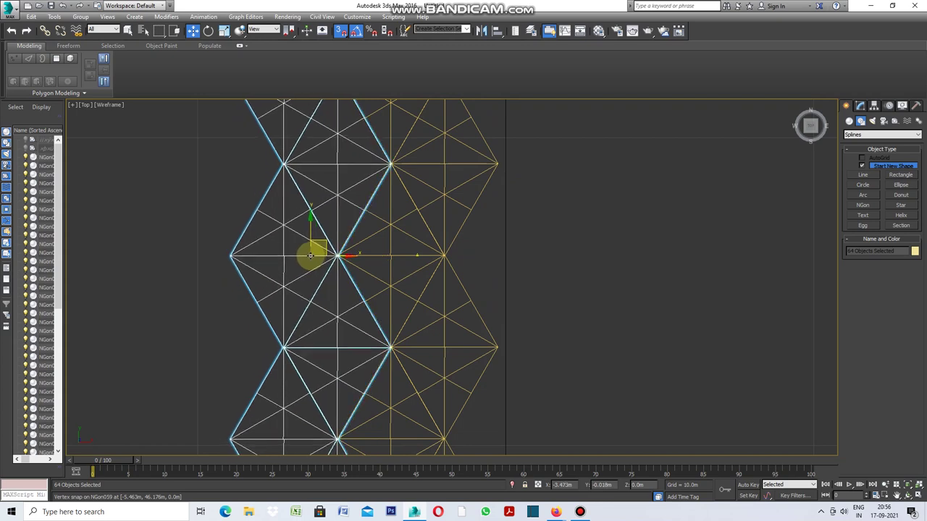
{"action": "left_click_drag", "start_coordinate": [310, 255], "coordinate": [310, 256], "text": "shift"}
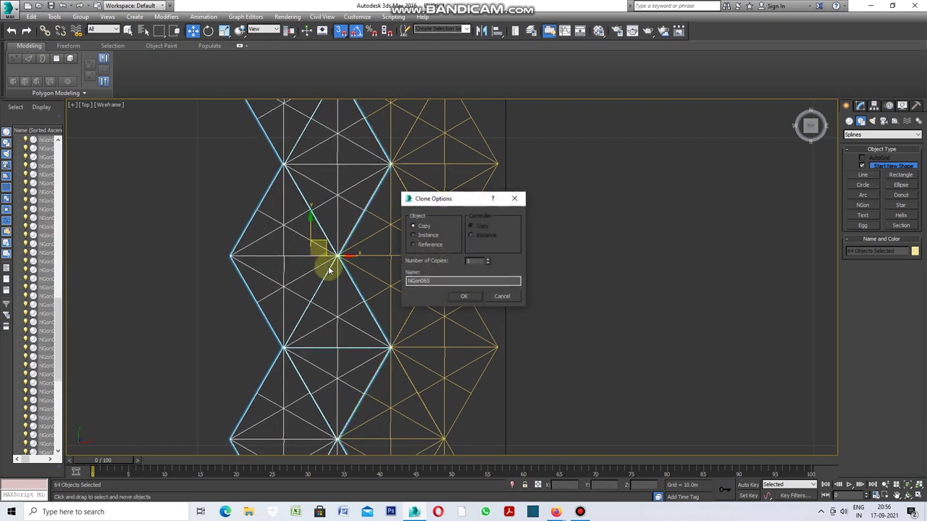
{"action": "double_click", "coordinate": [476, 261]}
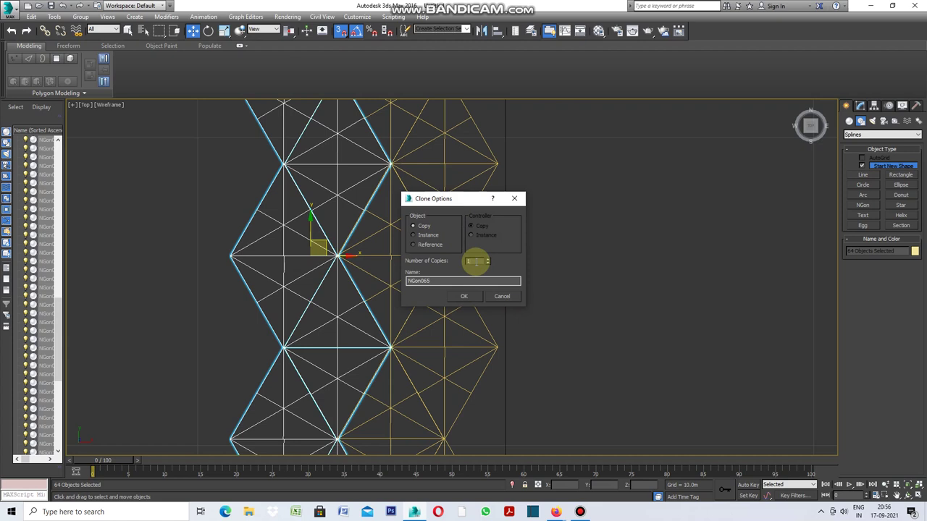
{"action": "type", "text": "25"}
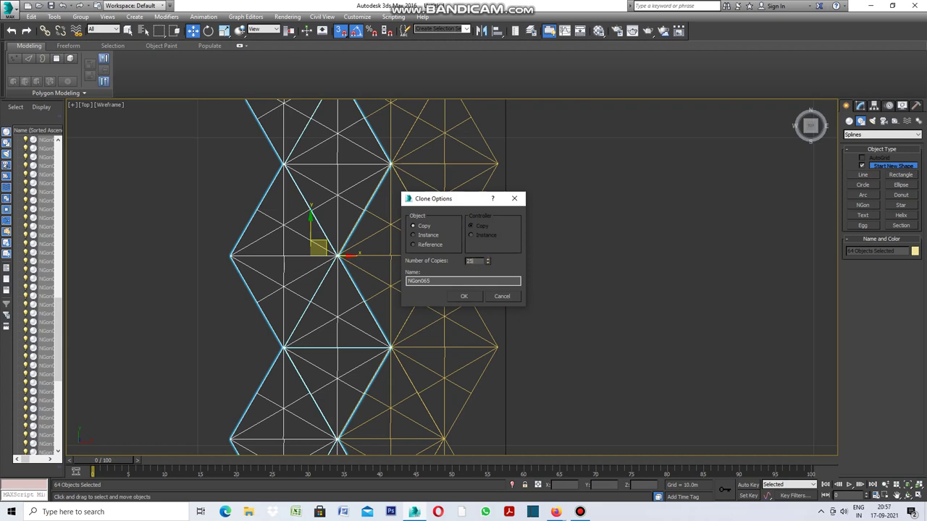
{"action": "left_click", "coordinate": [464, 297]}
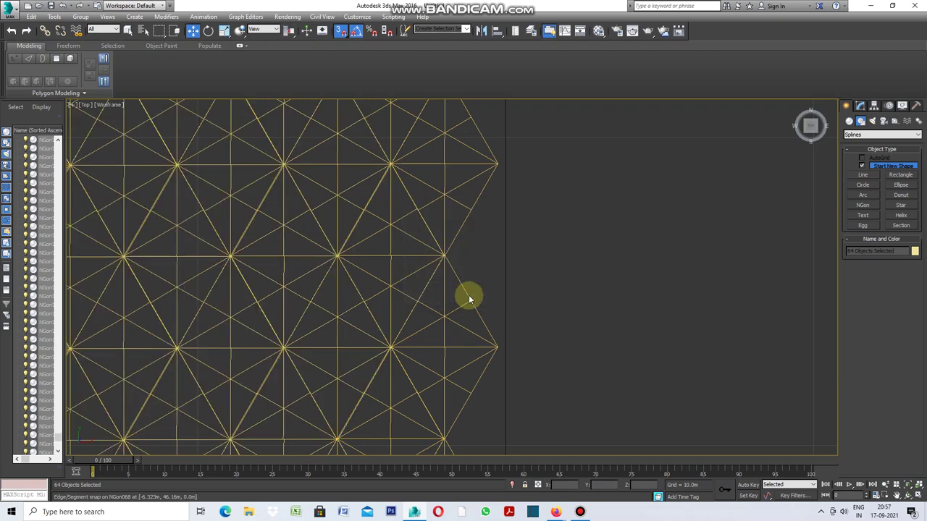
Step: Inspect the square tiled block, then select corner triangle NGon032 and show its Modify panel
{"action": "scroll", "coordinate": [484, 273], "scroll_direction": "down", "scroll_amount": 3}
{"action": "scroll", "coordinate": [481, 271], "scroll_direction": "down", "scroll_amount": 3}
{"action": "scroll", "coordinate": [485, 273], "scroll_direction": "down", "scroll_amount": 2}
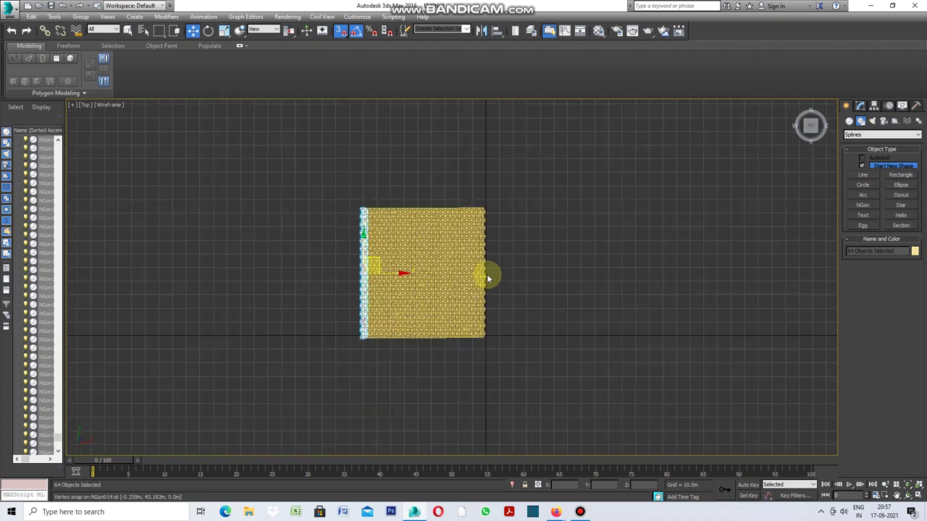
{"action": "scroll", "coordinate": [489, 303], "scroll_direction": "up", "scroll_amount": 2}
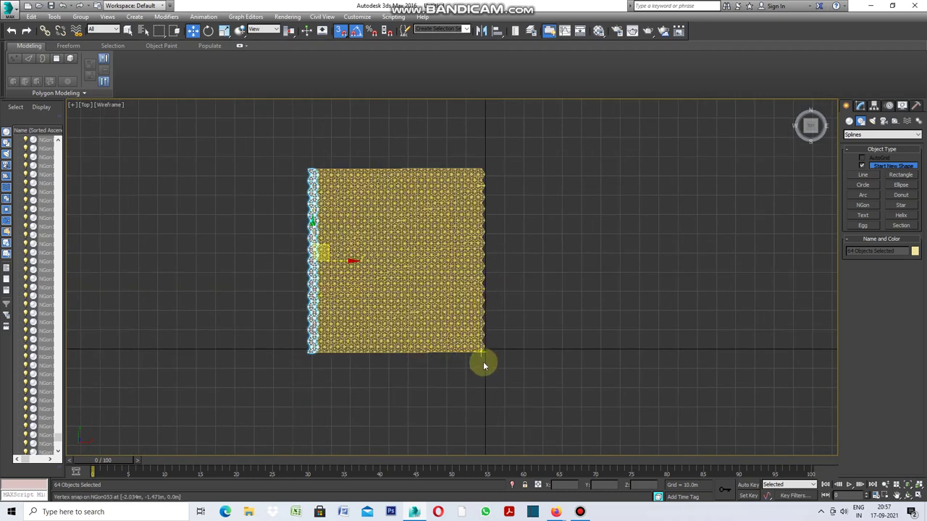
{"action": "scroll", "coordinate": [484, 362], "scroll_direction": "up", "scroll_amount": 1}
{"action": "scroll", "coordinate": [482, 358], "scroll_direction": "up", "scroll_amount": 1}
{"action": "scroll", "coordinate": [480, 344], "scroll_direction": "up", "scroll_amount": 1}
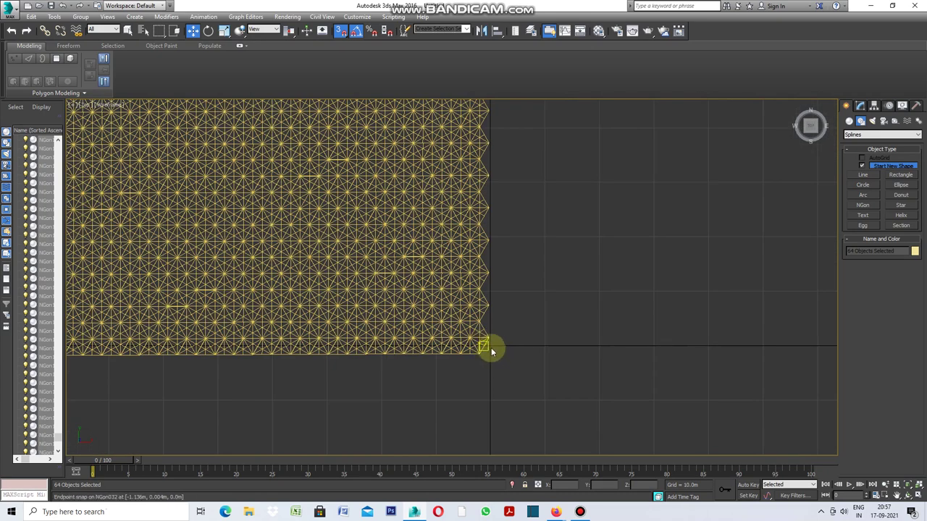
{"action": "left_click", "coordinate": [480, 346]}
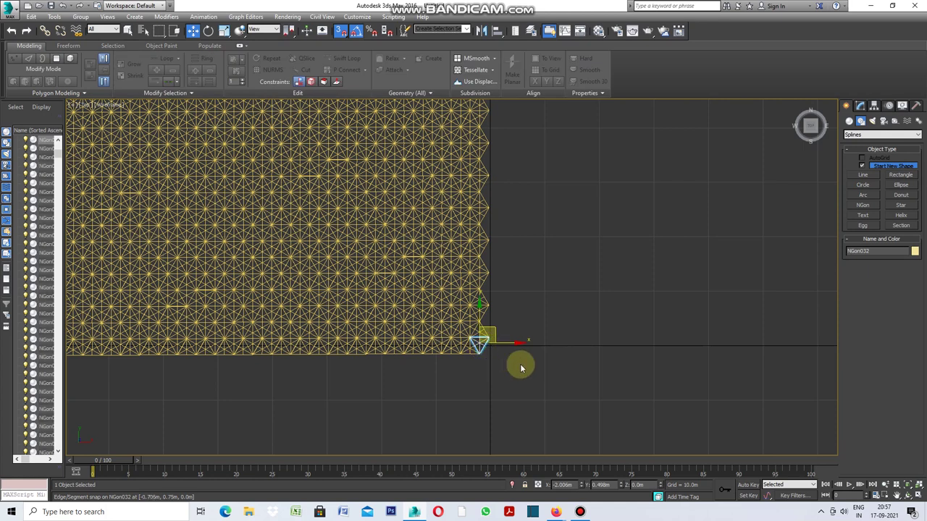
{"action": "scroll", "coordinate": [550, 335], "scroll_direction": "down", "scroll_amount": 1}
{"action": "scroll", "coordinate": [550, 335], "scroll_direction": "down", "scroll_amount": 1}
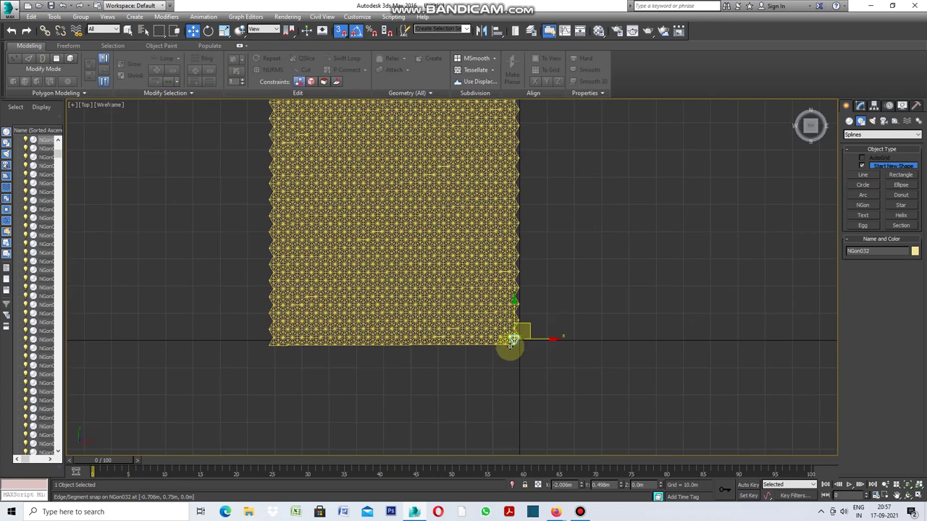
{"action": "scroll", "coordinate": [384, 351], "scroll_direction": "down", "scroll_amount": 1}
{"action": "left_click", "coordinate": [861, 107]}
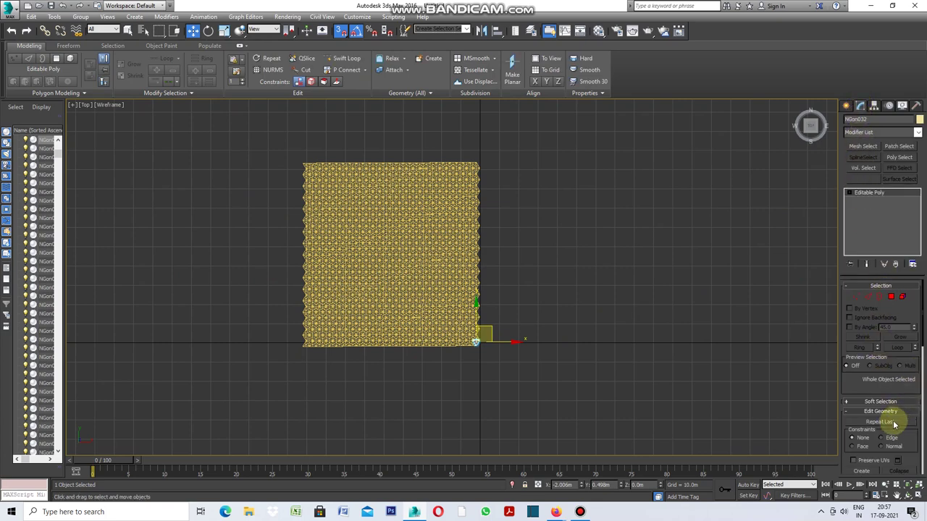
Step: Attach every cloned triangle to NGon032 through Attach List with Select All
{"action": "scroll", "coordinate": [882, 413], "scroll_direction": "down", "scroll_amount": 2}
{"action": "scroll", "coordinate": [886, 412], "scroll_direction": "down", "scroll_amount": 1}
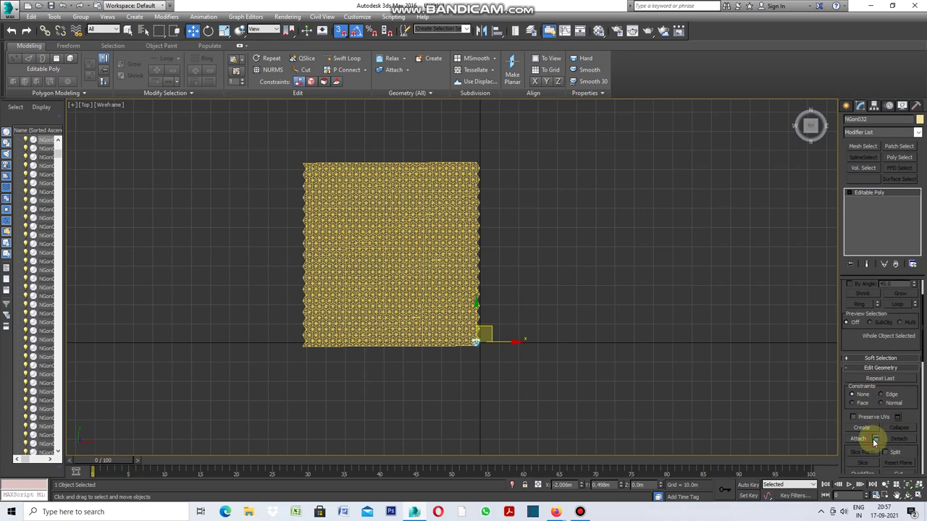
{"action": "left_click", "coordinate": [875, 439]}
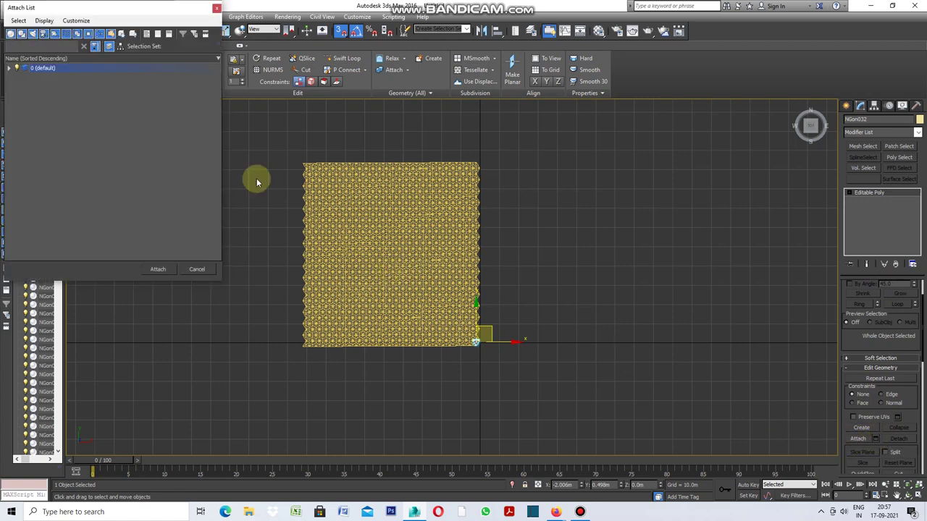
{"action": "left_click", "coordinate": [21, 22]}
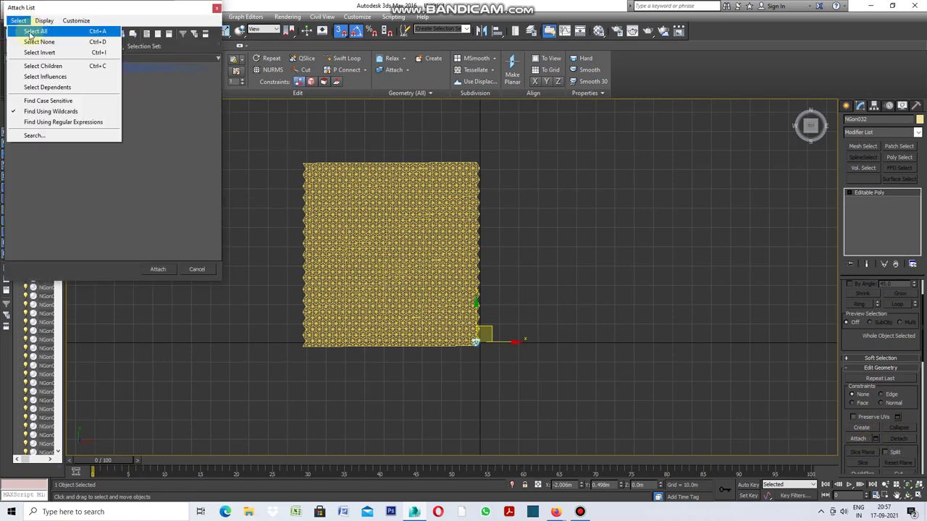
{"action": "left_click", "coordinate": [34, 33]}
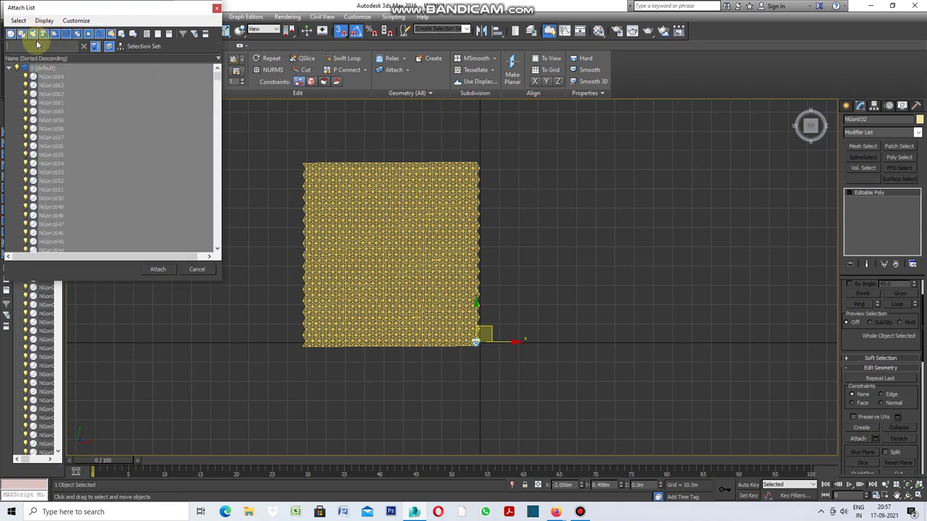
{"action": "left_click", "coordinate": [153, 270]}
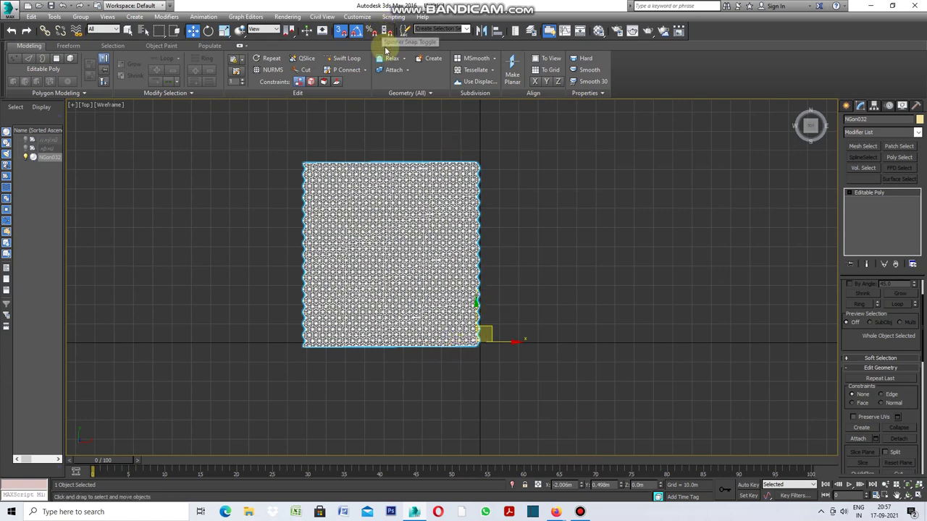
Step: Turn off snapping, reselect the tiled sheet and enter Vertex sub-object mode
{"action": "left_click", "coordinate": [341, 31]}
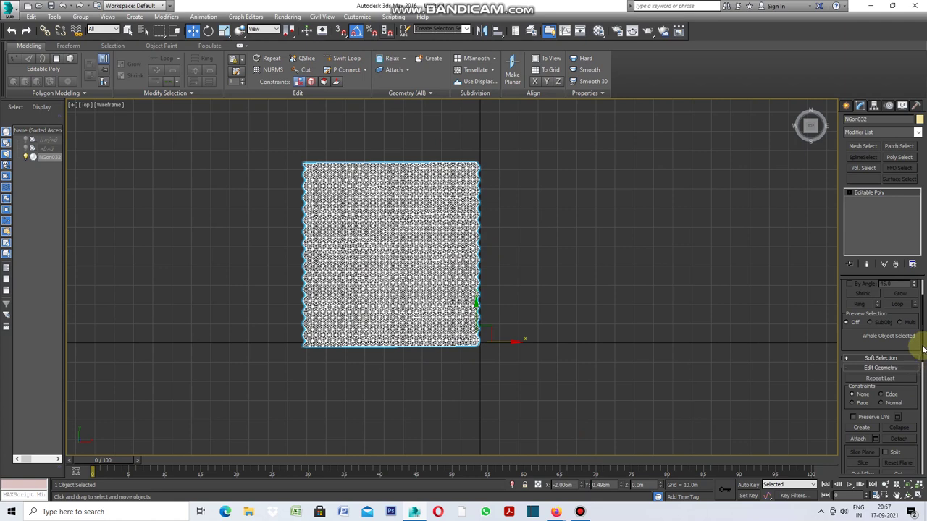
{"action": "left_click", "coordinate": [623, 377]}
{"action": "left_click", "coordinate": [476, 327]}
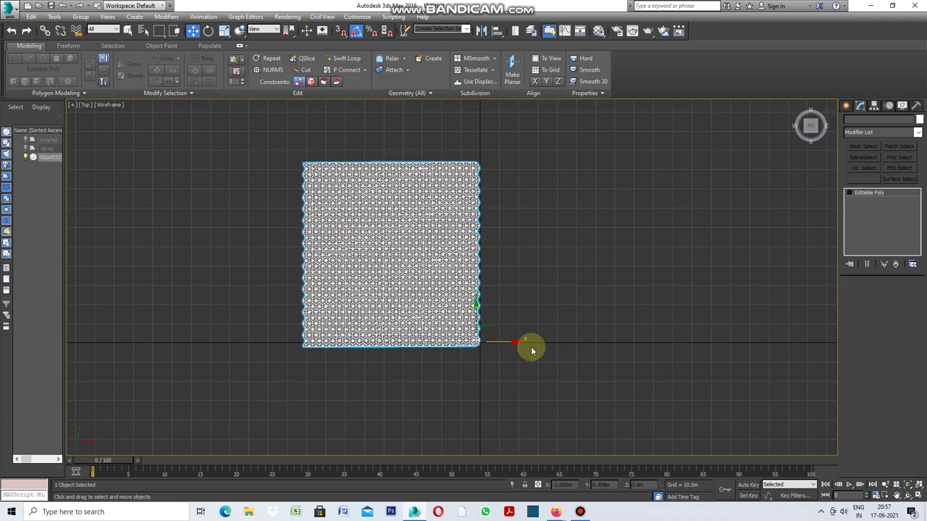
{"action": "left_click", "coordinate": [686, 380]}
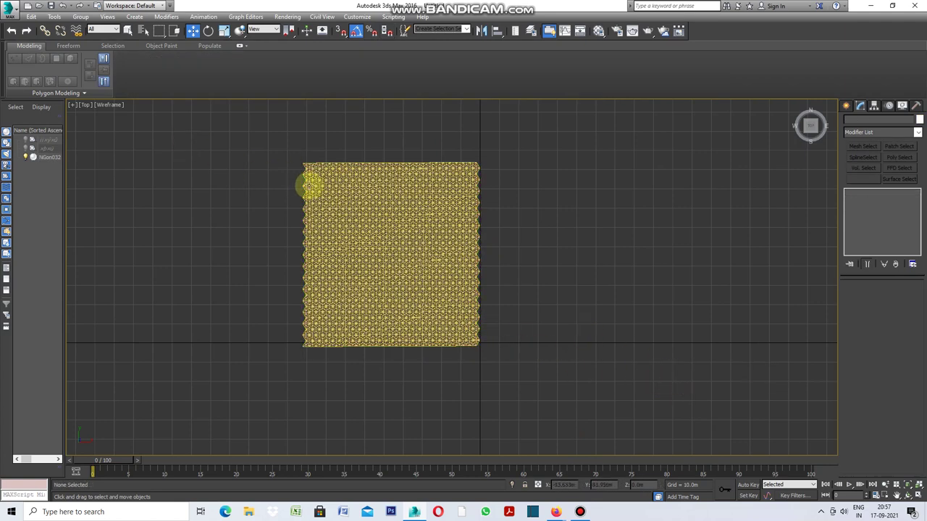
{"action": "left_click", "coordinate": [314, 186]}
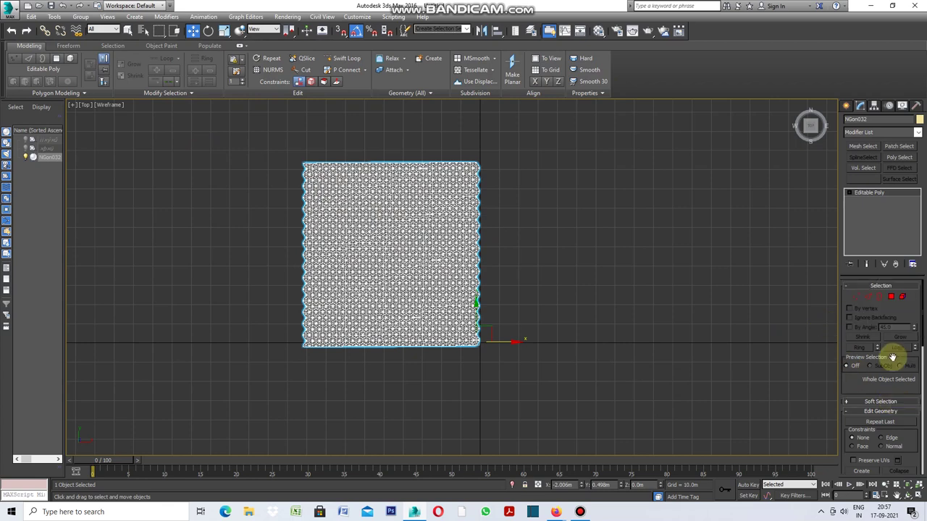
{"action": "left_click", "coordinate": [857, 296]}
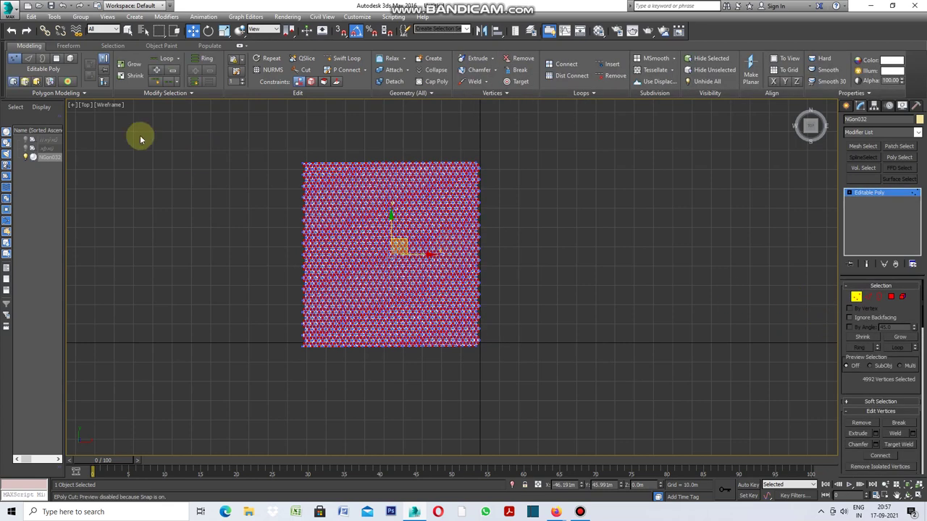
Step: Restore the four-view layout, zoom the Front and Perspective views, and select the Z field
{"action": "left_click", "coordinate": [73, 106]}
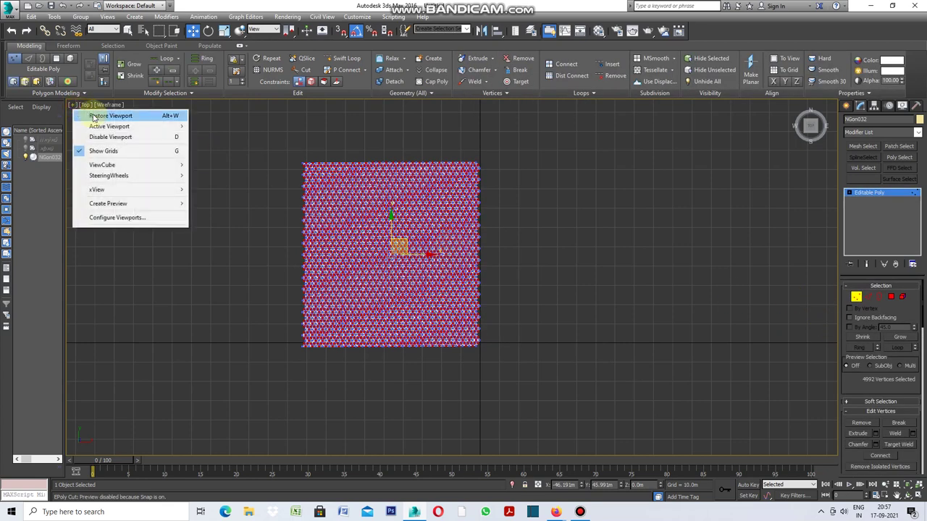
{"action": "left_click", "coordinate": [93, 116]}
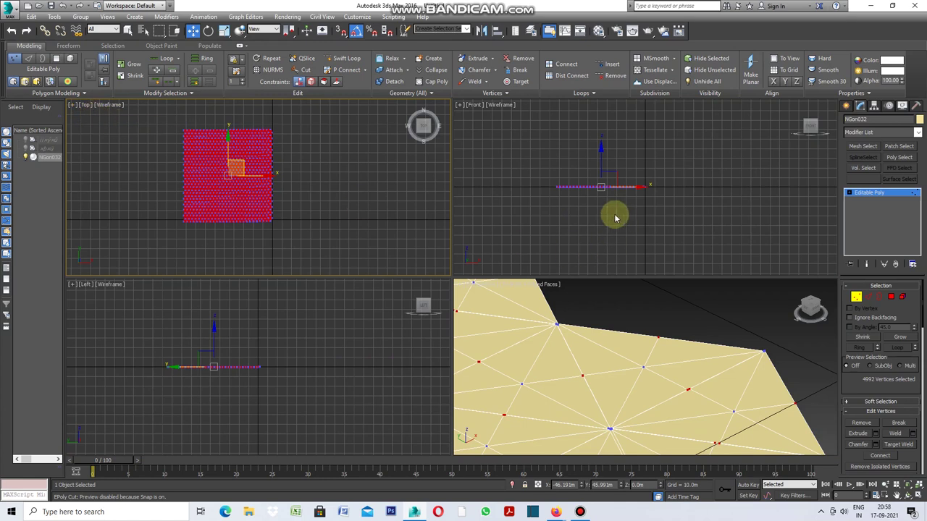
{"action": "scroll", "coordinate": [662, 297], "scroll_direction": "down", "scroll_amount": 3}
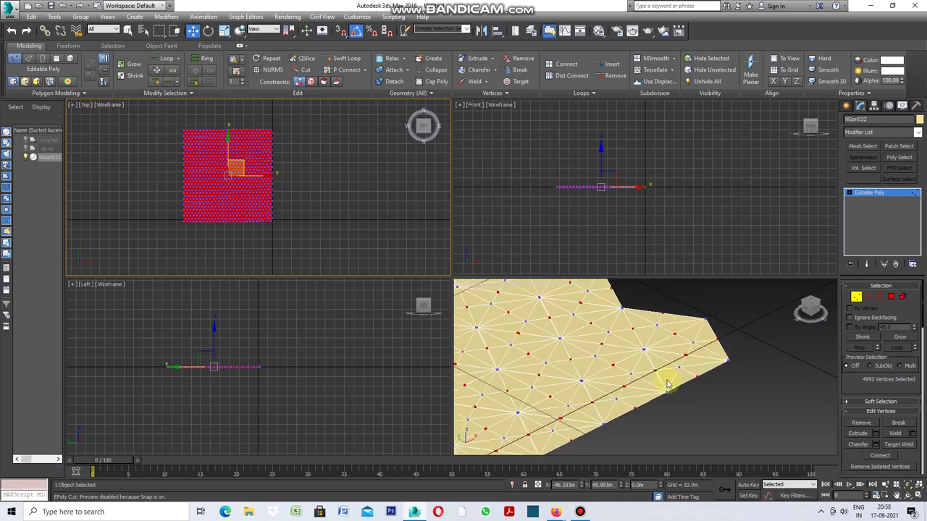
{"action": "scroll", "coordinate": [732, 409], "scroll_direction": "down", "scroll_amount": 1}
{"action": "scroll", "coordinate": [733, 411], "scroll_direction": "down", "scroll_amount": 1}
{"action": "scroll", "coordinate": [651, 392], "scroll_direction": "up", "scroll_amount": 2}
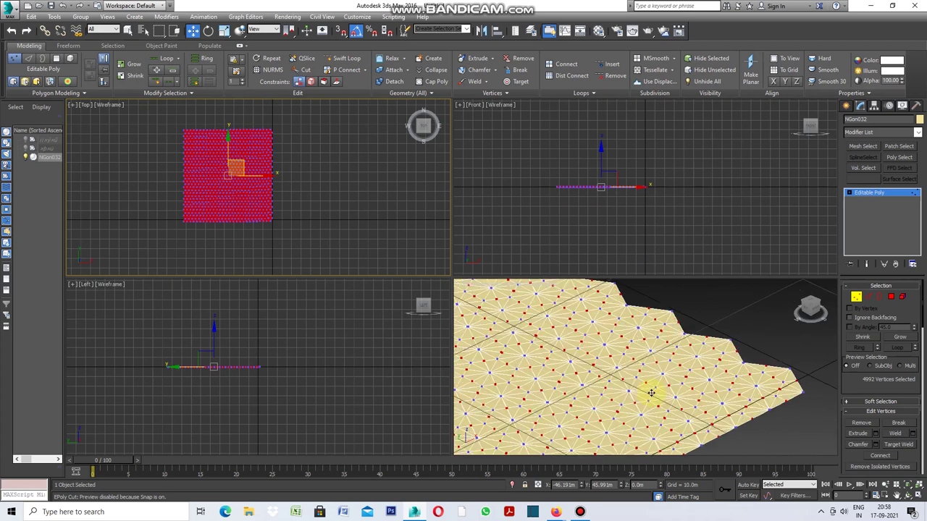
{"action": "scroll", "coordinate": [651, 392], "scroll_direction": "up", "scroll_amount": 1}
{"action": "scroll", "coordinate": [651, 392], "scroll_direction": "up", "scroll_amount": 1}
{"action": "scroll", "coordinate": [651, 393], "scroll_direction": "up", "scroll_amount": 1}
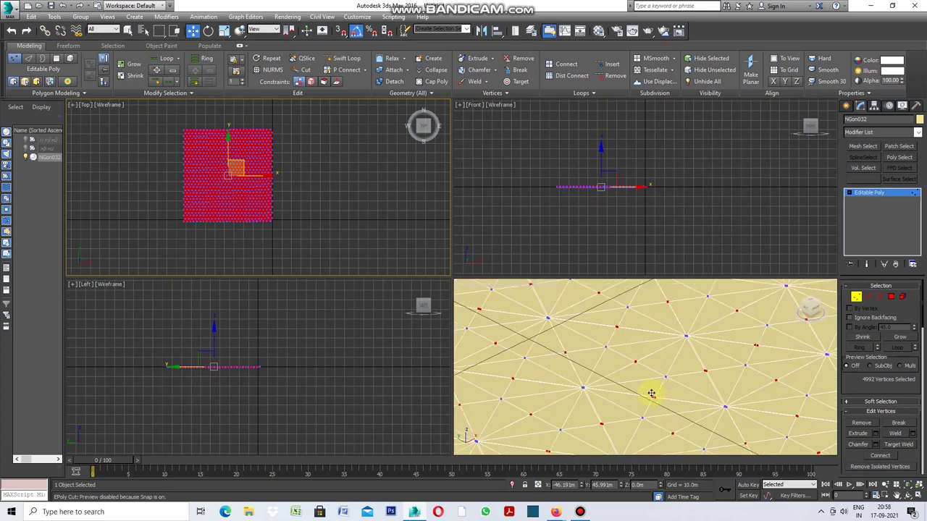
{"action": "scroll", "coordinate": [651, 393], "scroll_direction": "down", "scroll_amount": 2}
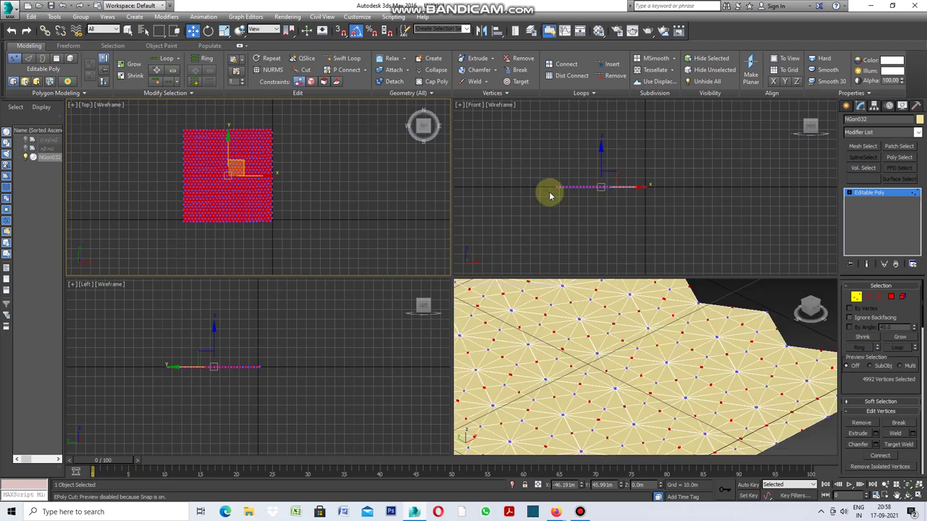
{"action": "scroll", "coordinate": [576, 182], "scroll_direction": "up", "scroll_amount": 2}
{"action": "scroll", "coordinate": [601, 196], "scroll_direction": "up", "scroll_amount": 1}
{"action": "scroll", "coordinate": [610, 197], "scroll_direction": "up", "scroll_amount": 1}
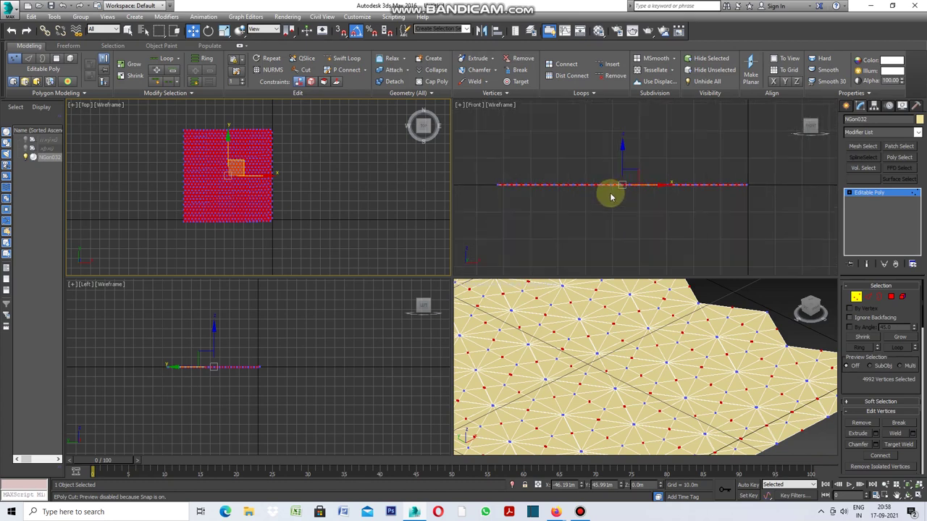
{"action": "scroll", "coordinate": [611, 185], "scroll_direction": "up", "scroll_amount": 1}
{"action": "scroll", "coordinate": [641, 186], "scroll_direction": "up", "scroll_amount": 1}
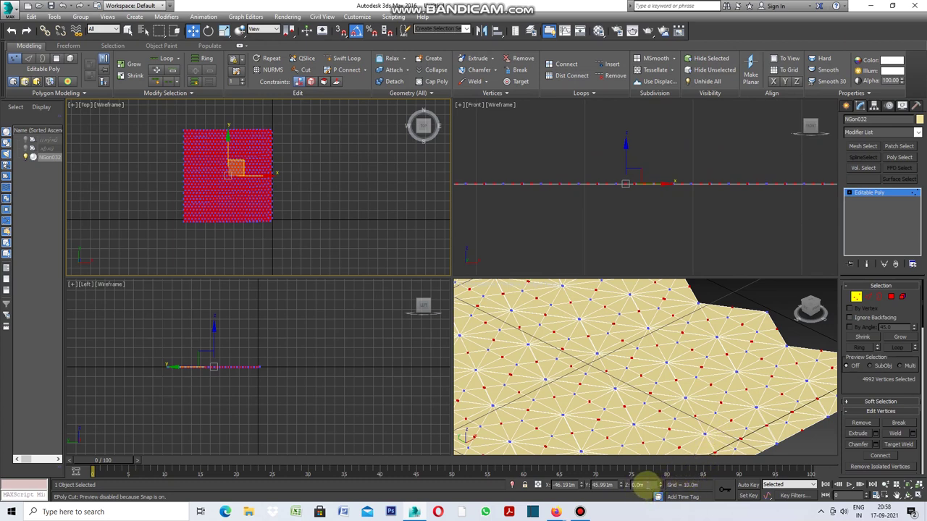
{"action": "left_click_drag", "start_coordinate": [646, 486], "coordinate": [625, 486]}
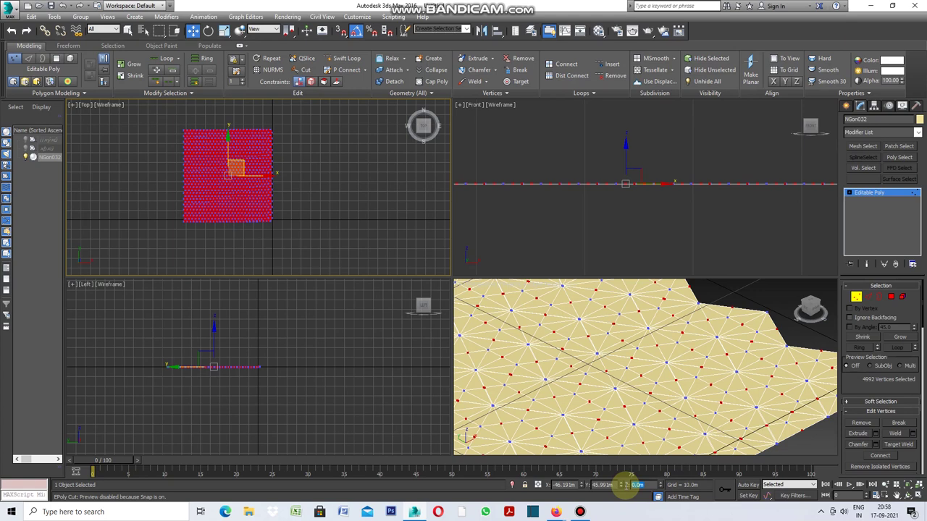
Step: Move the selected vertices to Z -0.6m, creating pyramid-shaped facets
{"action": "key", "text": "BackSpace"}
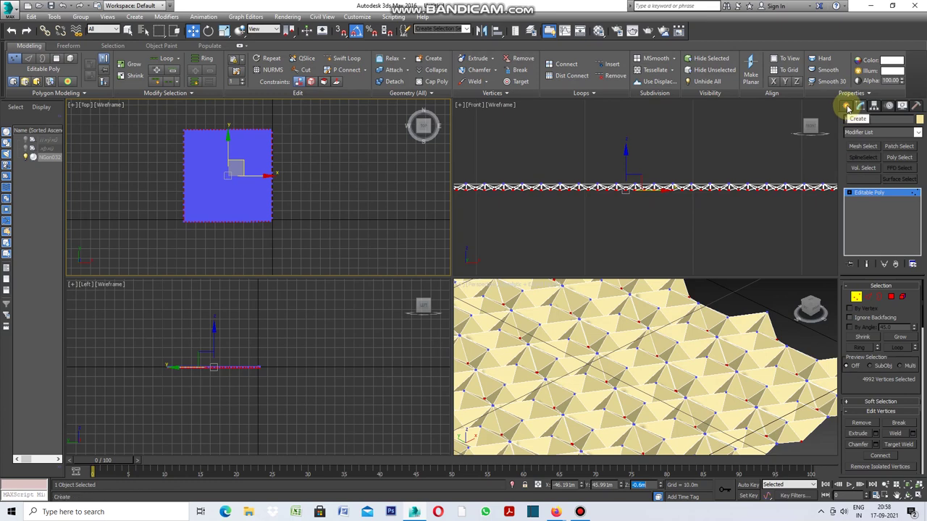
{"action": "left_click", "coordinate": [849, 107]}
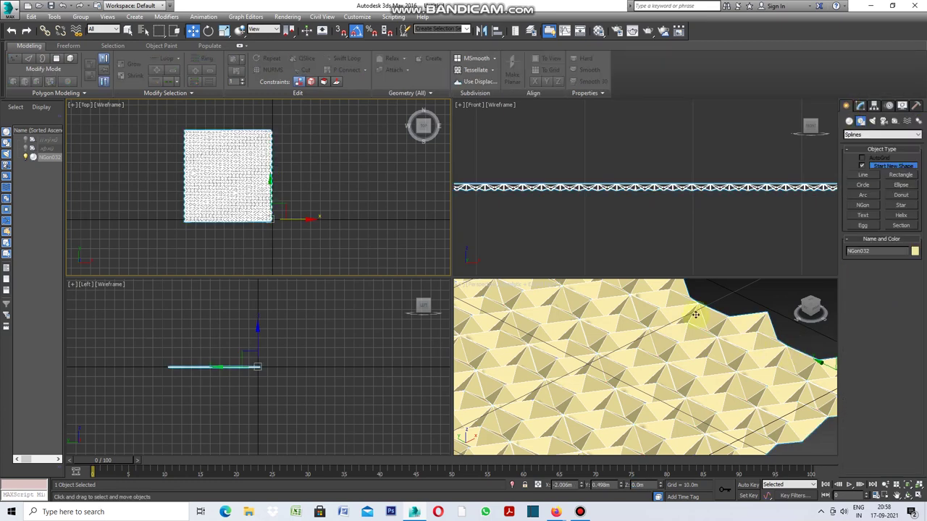
Step: Zoom around the pyramid relief in Perspective, then show NGon032's Modifier List dropdown
{"action": "scroll", "coordinate": [706, 324], "scroll_direction": "down", "scroll_amount": 2}
{"action": "scroll", "coordinate": [721, 328], "scroll_direction": "down", "scroll_amount": 2}
{"action": "scroll", "coordinate": [739, 335], "scroll_direction": "down", "scroll_amount": 2}
{"action": "scroll", "coordinate": [644, 381], "scroll_direction": "down", "scroll_amount": 1}
{"action": "scroll", "coordinate": [640, 382], "scroll_direction": "up", "scroll_amount": 2}
{"action": "scroll", "coordinate": [641, 381], "scroll_direction": "up", "scroll_amount": 2}
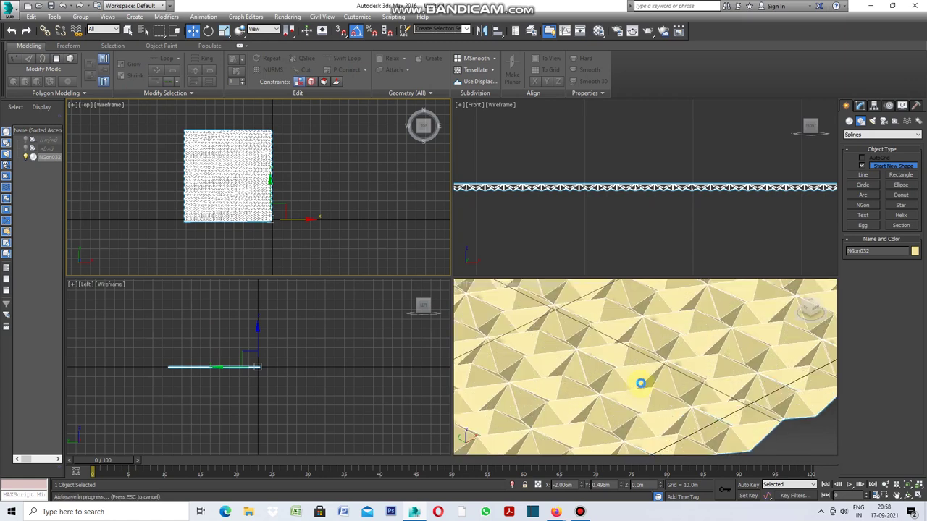
{"action": "scroll", "coordinate": [691, 360], "scroll_direction": "up", "scroll_amount": 1}
{"action": "scroll", "coordinate": [691, 360], "scroll_direction": "down", "scroll_amount": 1}
{"action": "scroll", "coordinate": [706, 364], "scroll_direction": "down", "scroll_amount": 2}
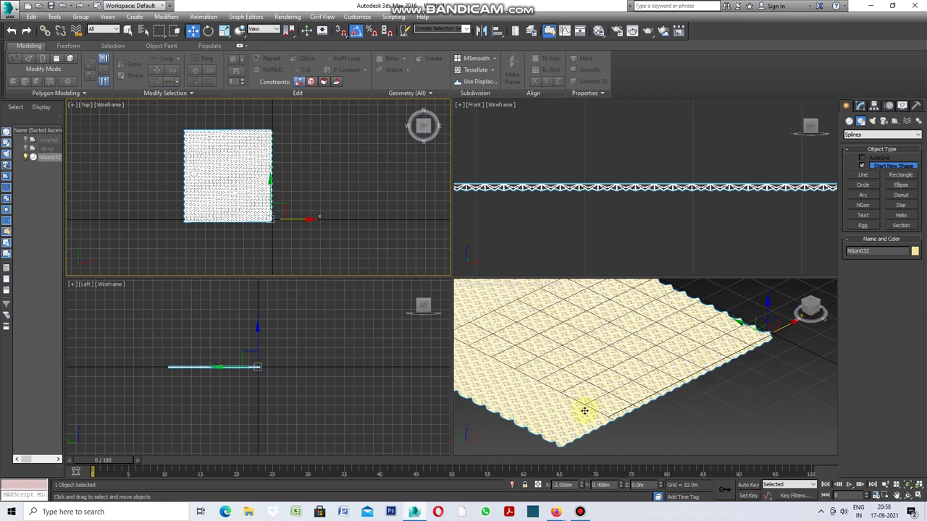
{"action": "scroll", "coordinate": [554, 435], "scroll_direction": "up", "scroll_amount": 1}
{"action": "scroll", "coordinate": [562, 434], "scroll_direction": "up", "scroll_amount": 2}
{"action": "scroll", "coordinate": [563, 434], "scroll_direction": "up", "scroll_amount": 1}
{"action": "scroll", "coordinate": [567, 435], "scroll_direction": "up", "scroll_amount": 1}
{"action": "scroll", "coordinate": [570, 434], "scroll_direction": "down", "scroll_amount": 2}
{"action": "scroll", "coordinate": [565, 380], "scroll_direction": "down", "scroll_amount": 1}
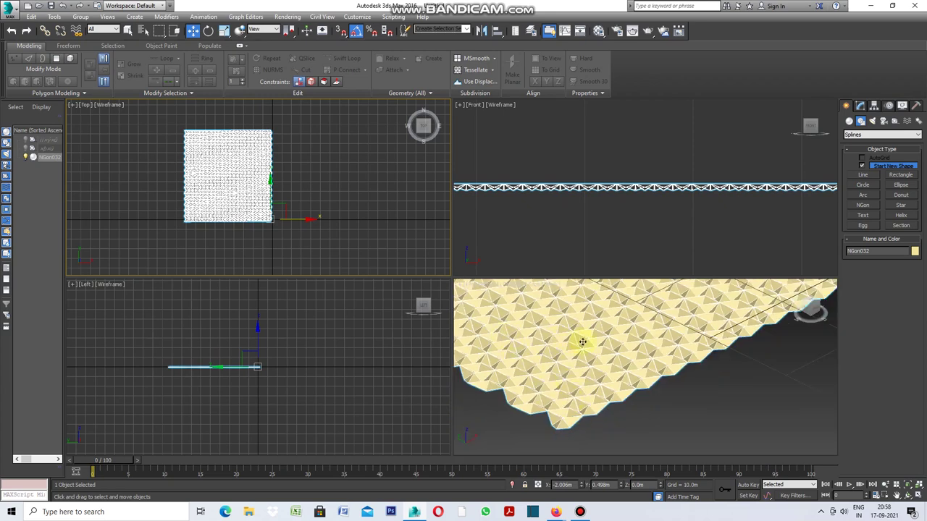
{"action": "scroll", "coordinate": [582, 342], "scroll_direction": "up", "scroll_amount": 2}
{"action": "scroll", "coordinate": [596, 354], "scroll_direction": "up", "scroll_amount": 1}
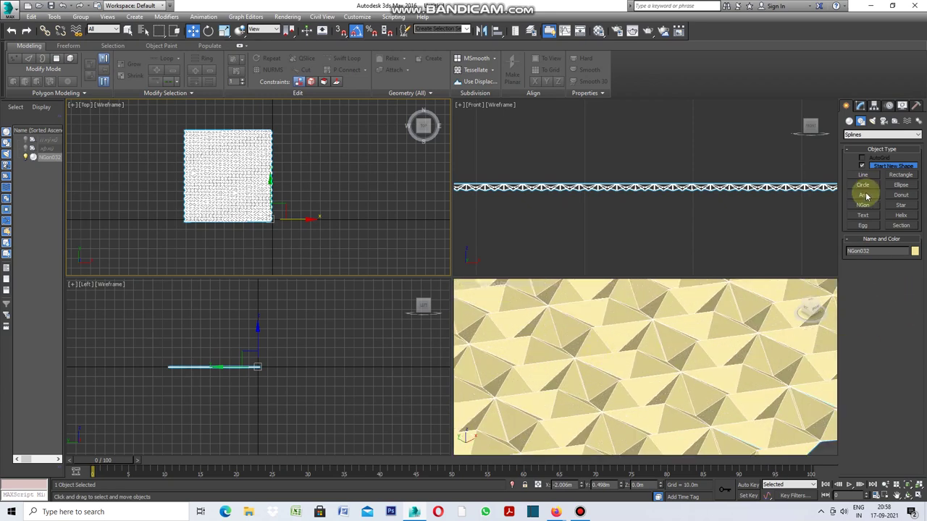
{"action": "left_click", "coordinate": [861, 106]}
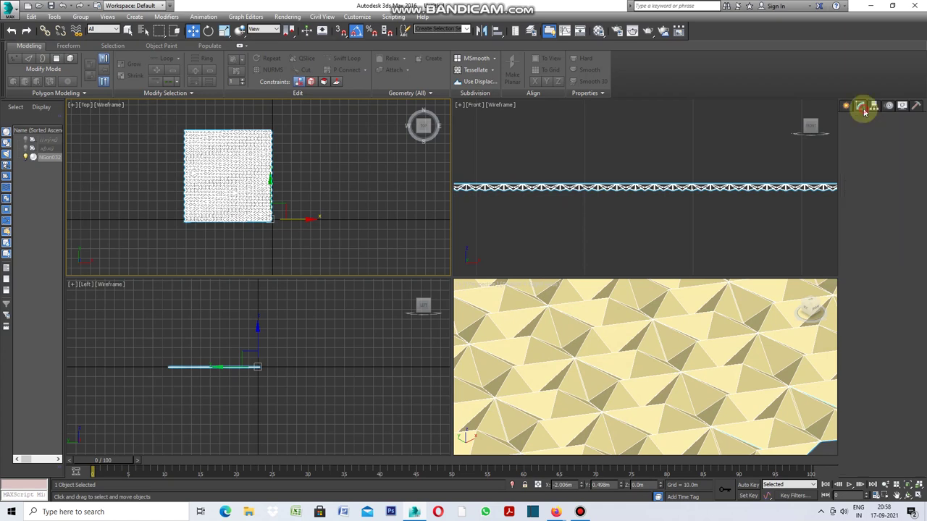
{"action": "left_click", "coordinate": [917, 132]}
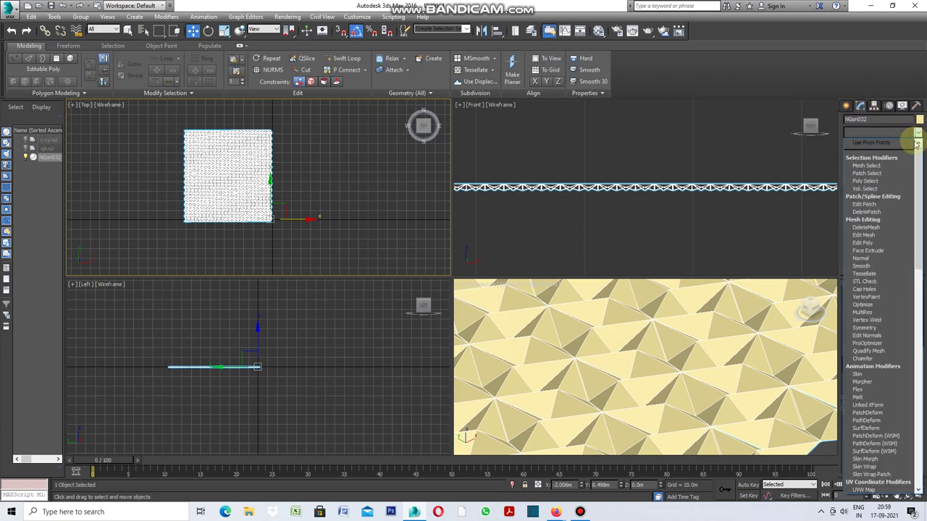
Step: Add a Morpher, capture the current shape as target 01, then return to Editable Poly
{"action": "left_click", "coordinate": [861, 382]}
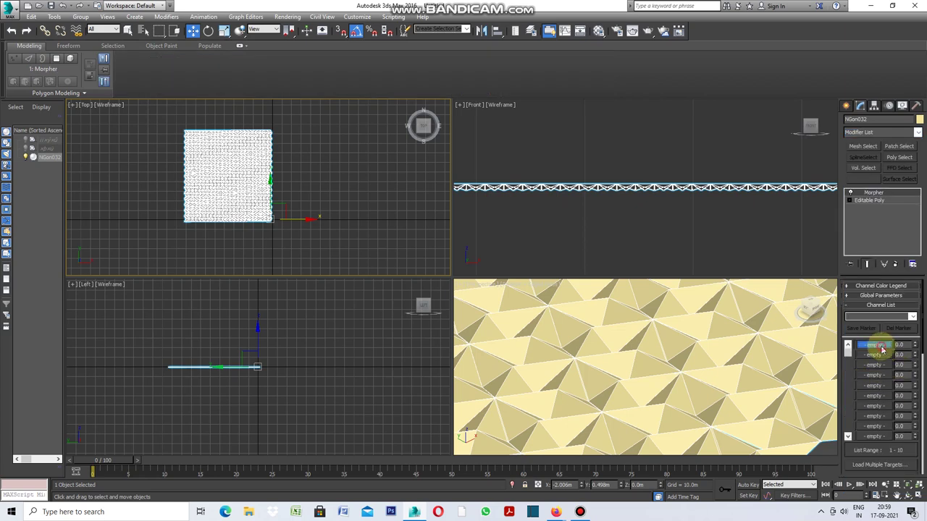
{"action": "left_click_drag", "start_coordinate": [917, 318], "coordinate": [918, 412]}
{"action": "left_click", "coordinate": [879, 356]}
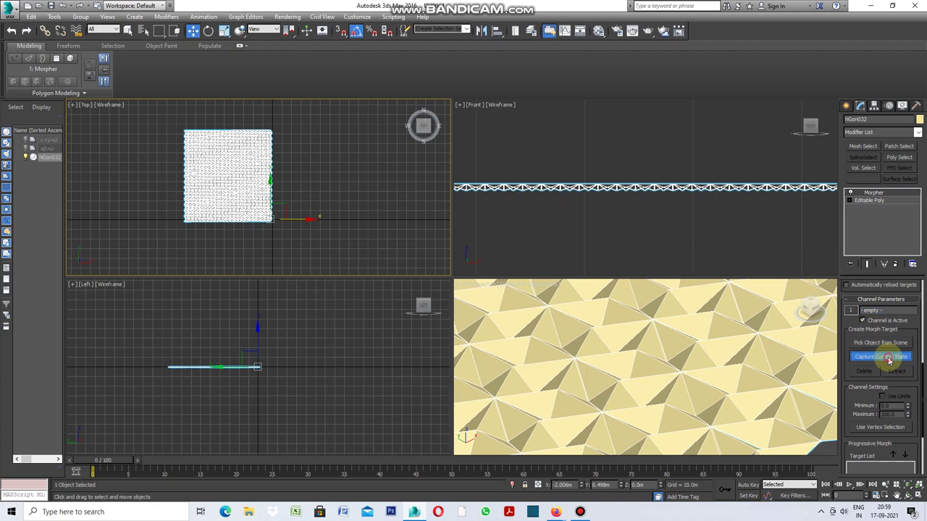
{"action": "type", "text": "01"}
{"action": "left_click", "coordinate": [440, 264]}
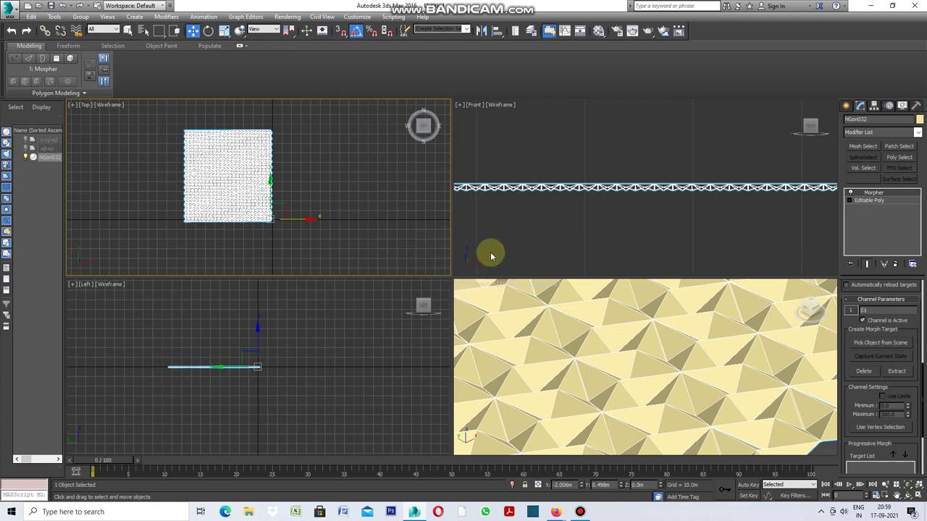
{"action": "left_click_drag", "start_coordinate": [923, 374], "coordinate": [921, 277]}
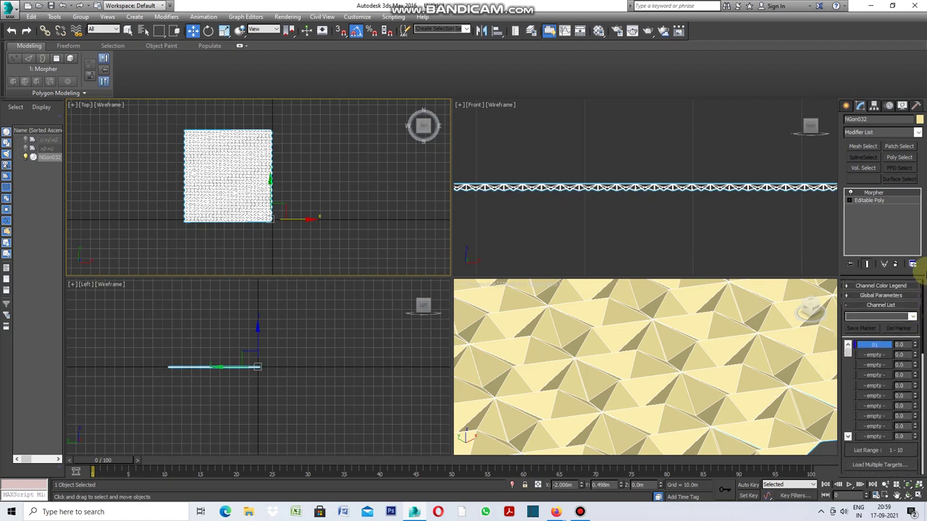
{"action": "left_click", "coordinate": [864, 201]}
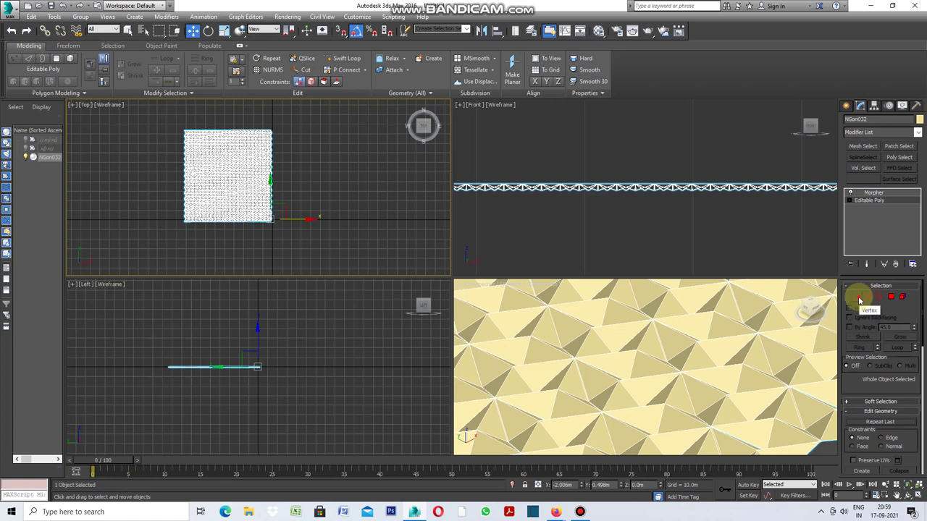
Step: Switch NGon032 to Edge sub-object level and zoom the Top view in on the tiles
{"action": "left_click", "coordinate": [859, 299]}
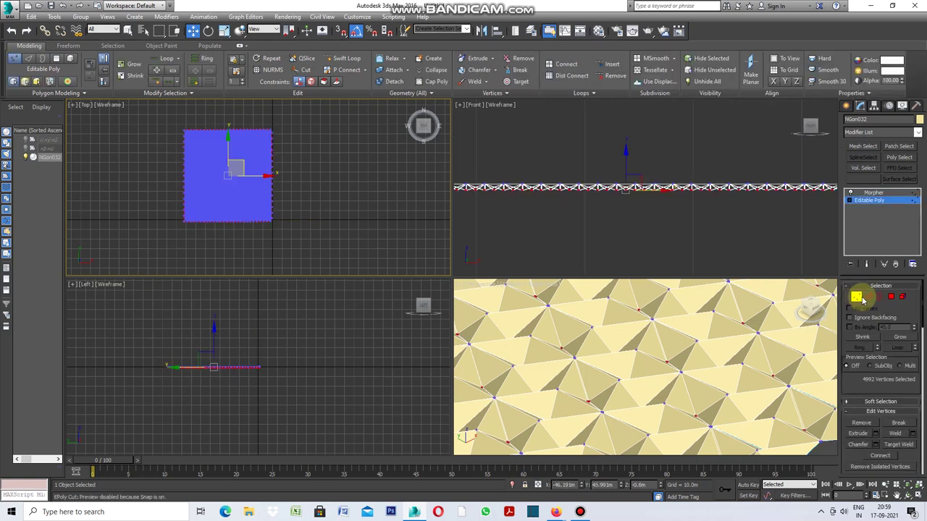
{"action": "left_click", "coordinate": [869, 299]}
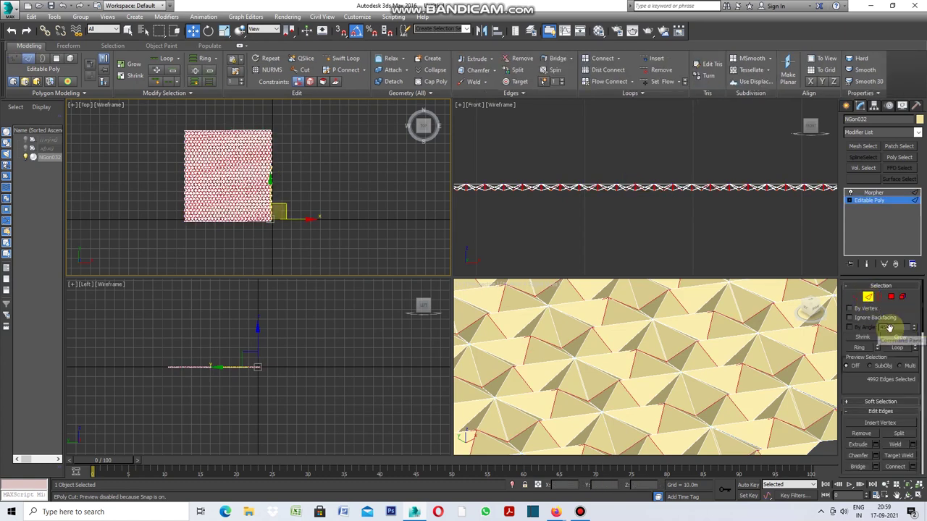
{"action": "scroll", "coordinate": [660, 378], "scroll_direction": "down", "scroll_amount": 3}
{"action": "scroll", "coordinate": [674, 397], "scroll_direction": "down", "scroll_amount": 2}
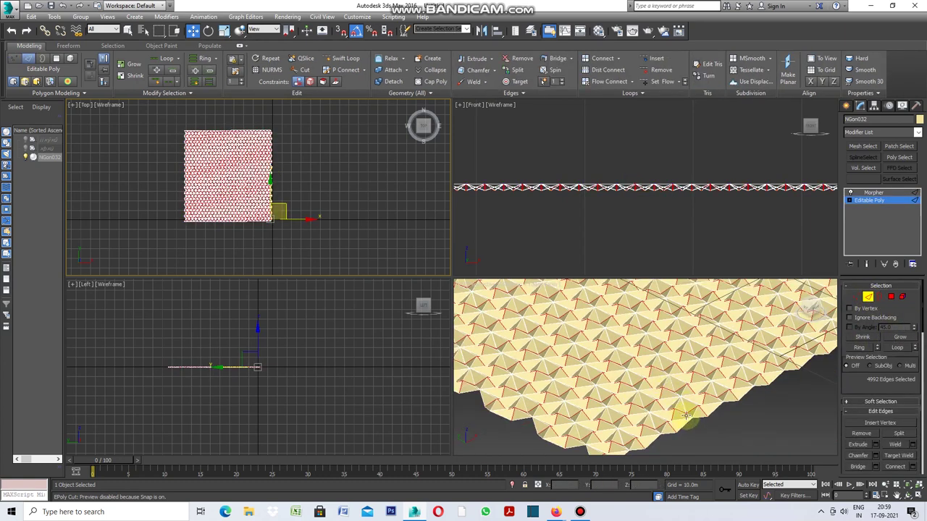
{"action": "scroll", "coordinate": [683, 410], "scroll_direction": "up", "scroll_amount": 2}
{"action": "scroll", "coordinate": [688, 413], "scroll_direction": "up", "scroll_amount": 2}
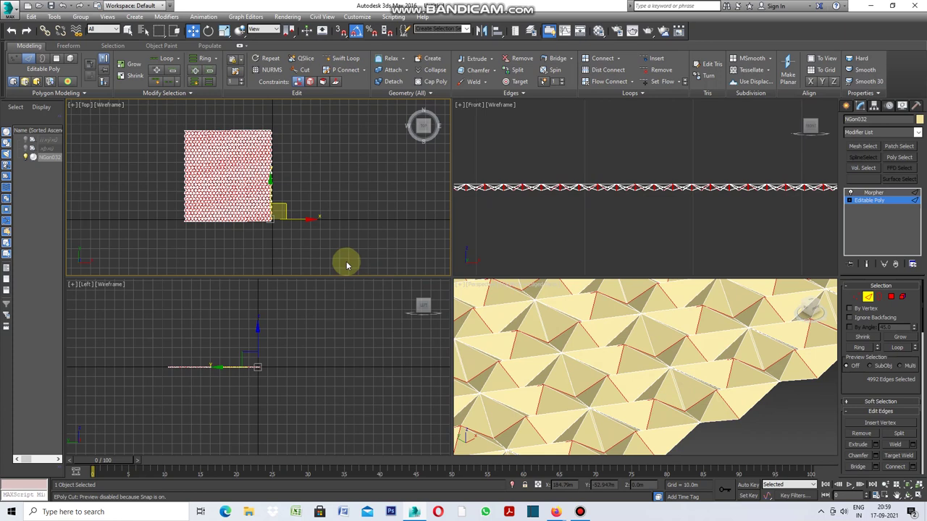
{"action": "scroll", "coordinate": [682, 390], "scroll_direction": "down", "scroll_amount": 2}
{"action": "scroll", "coordinate": [682, 390], "scroll_direction": "down", "scroll_amount": 2}
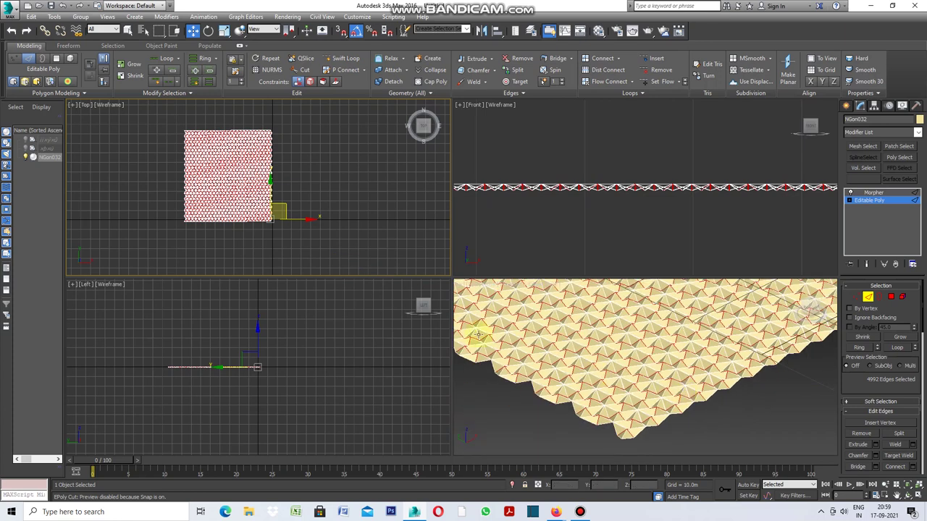
{"action": "scroll", "coordinate": [259, 205], "scroll_direction": "up", "scroll_amount": 2}
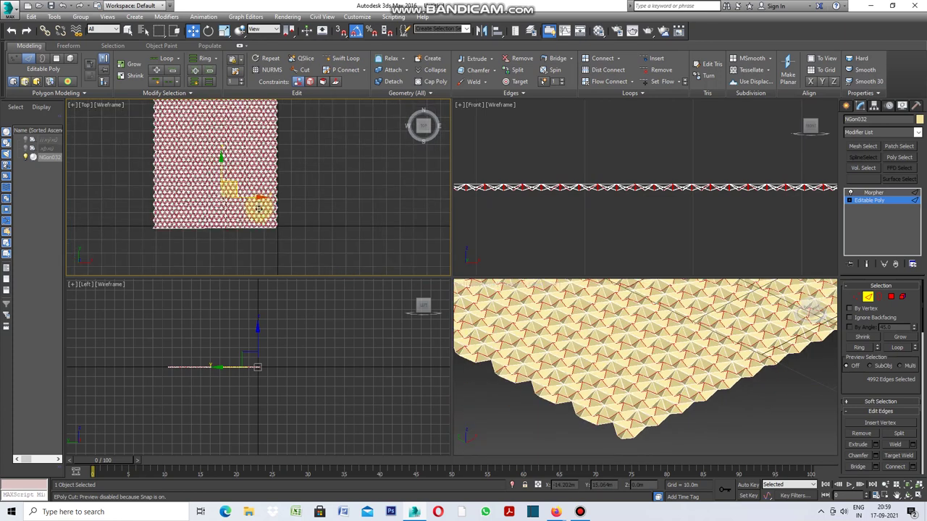
{"action": "scroll", "coordinate": [259, 209], "scroll_direction": "up", "scroll_amount": 1}
{"action": "scroll", "coordinate": [261, 204], "scroll_direction": "up", "scroll_amount": 1}
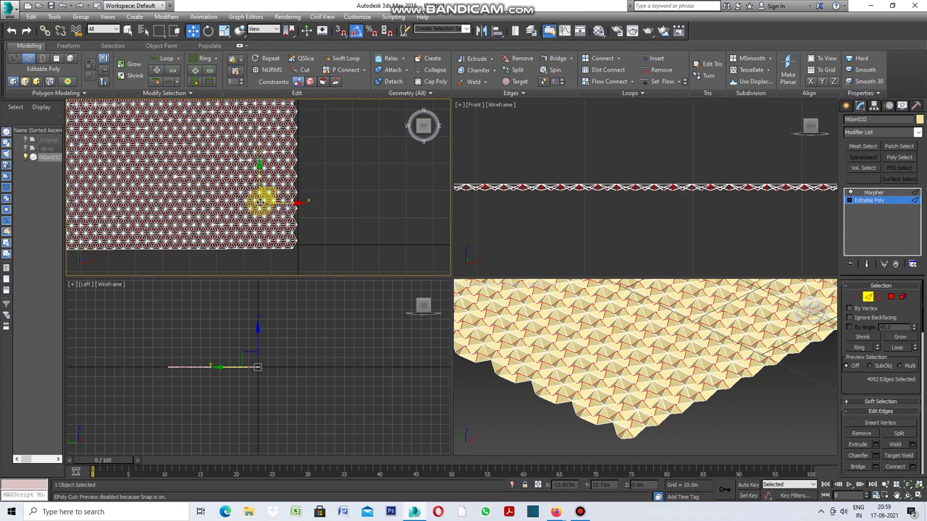
{"action": "scroll", "coordinate": [260, 203], "scroll_direction": "up", "scroll_amount": 1}
{"action": "scroll", "coordinate": [260, 204], "scroll_direction": "up", "scroll_amount": 1}
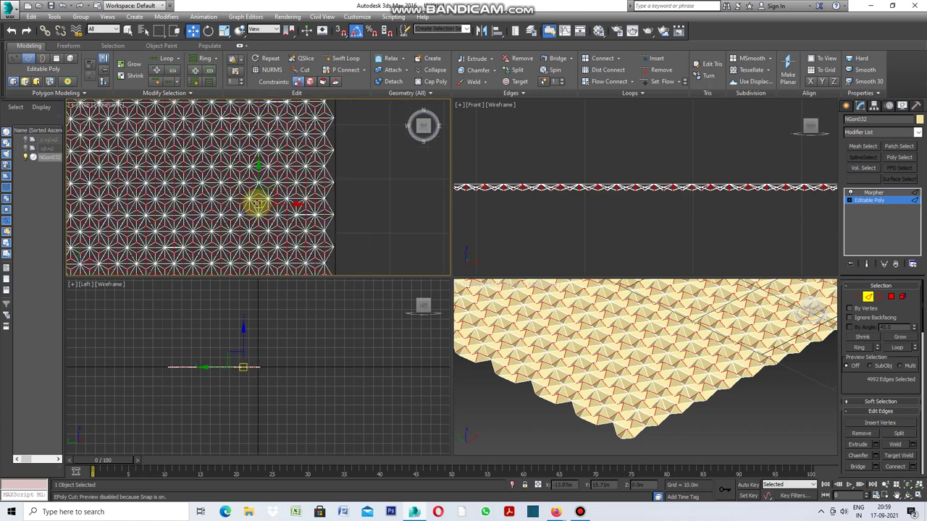
{"action": "scroll", "coordinate": [257, 204], "scroll_direction": "up", "scroll_amount": 1}
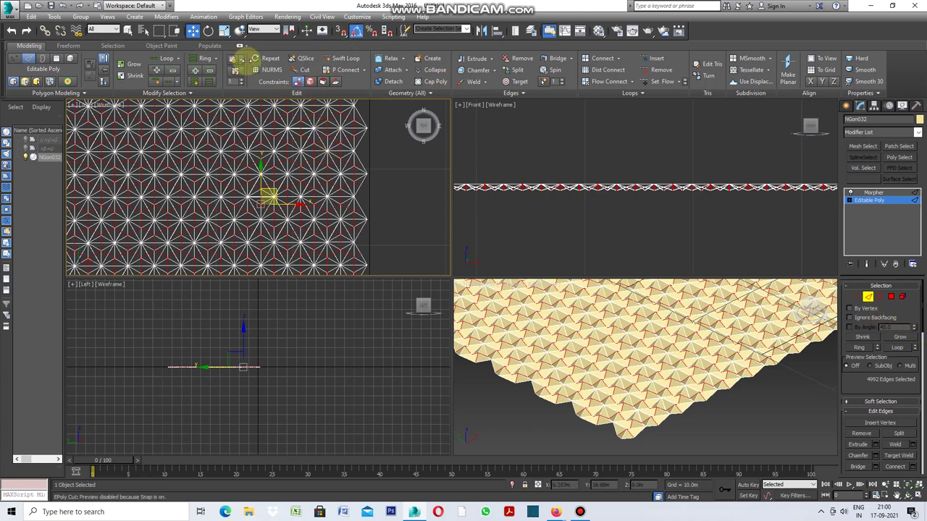
{"action": "left_click", "coordinate": [224, 31]}
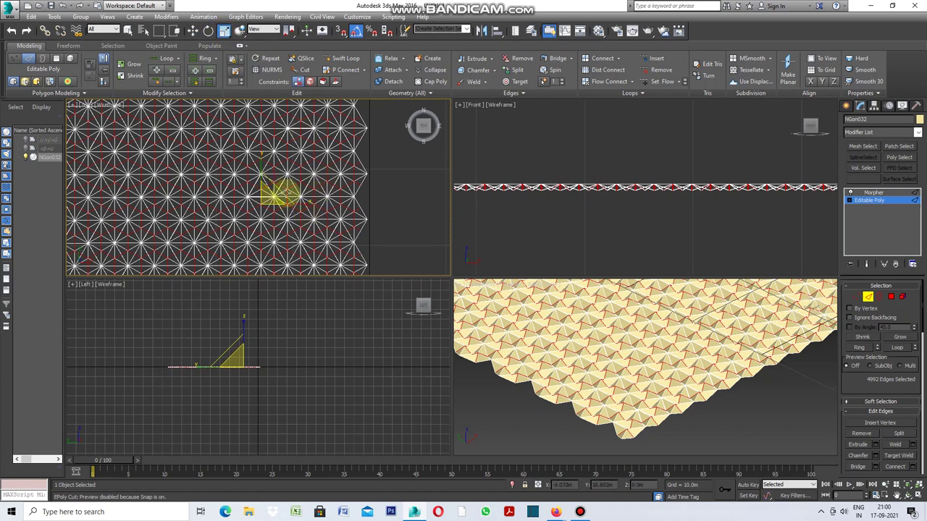
Step: Uniformly scale the selected edges down past 71% until the stars become cube-like tiles
{"action": "left_click_drag", "start_coordinate": [275, 187], "coordinate": [296, 183]}
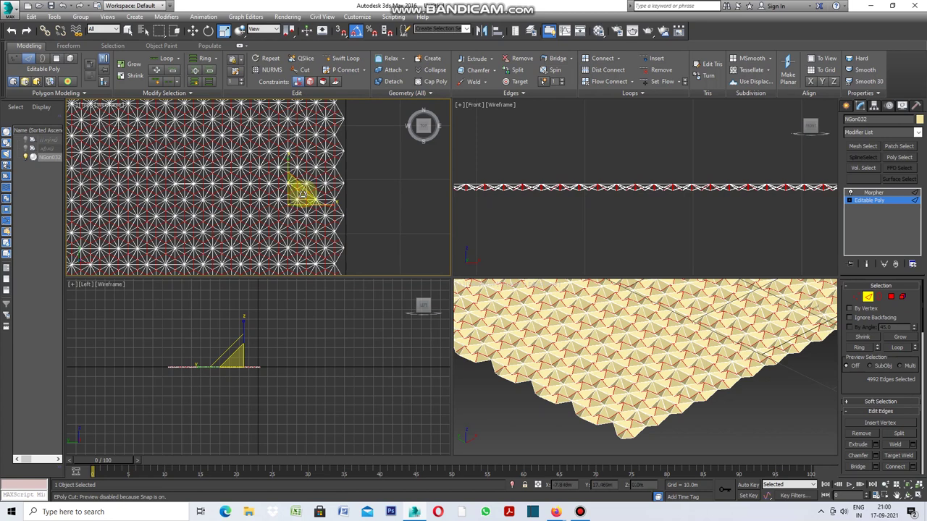
{"action": "left_click_drag", "start_coordinate": [299, 197], "coordinate": [202, 331]}
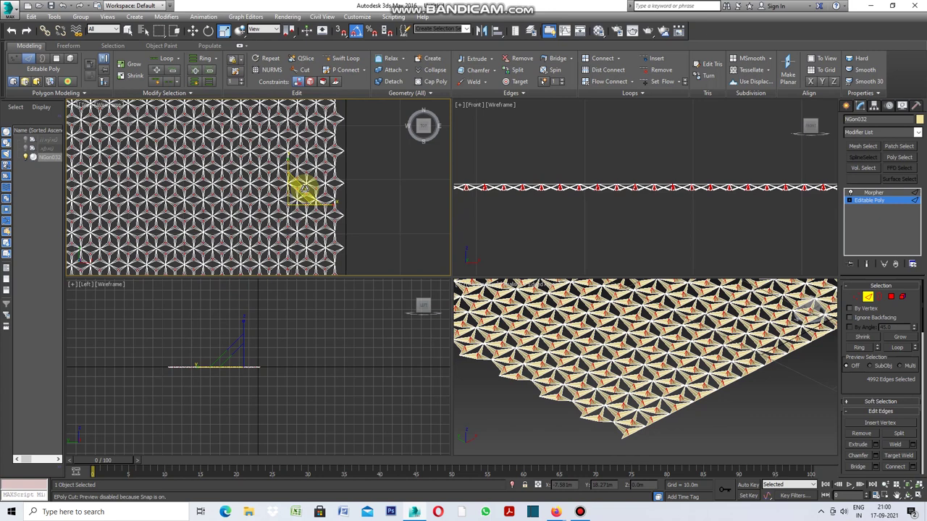
{"action": "left_click_drag", "start_coordinate": [227, 283], "coordinate": [301, 203]}
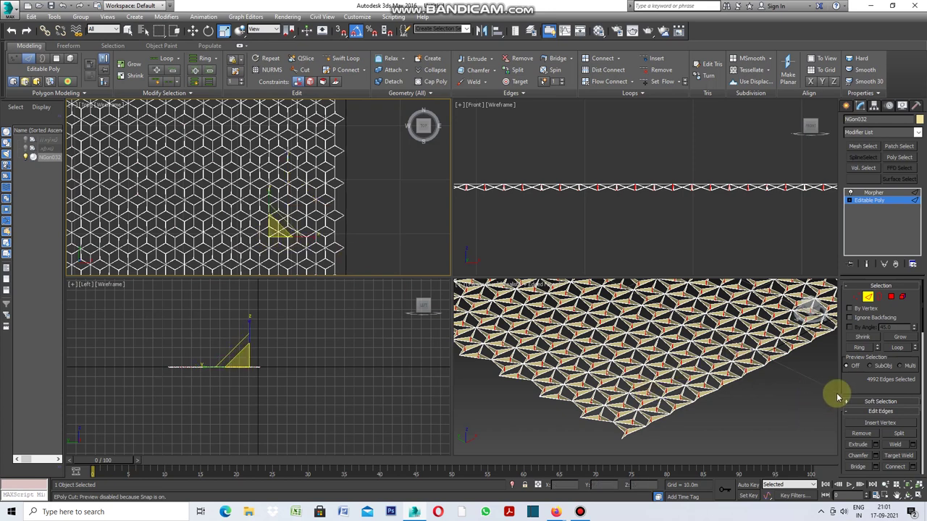
{"action": "left_click", "coordinate": [856, 297]}
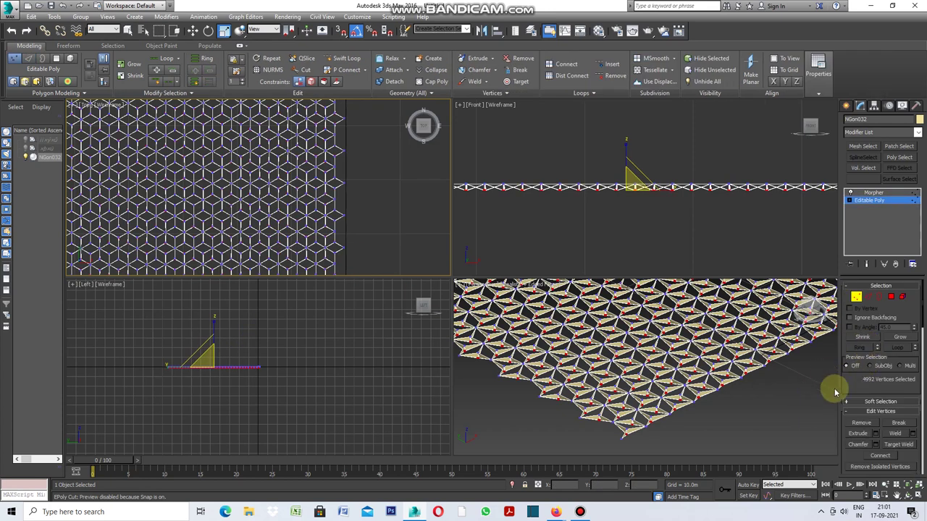
{"action": "left_click", "coordinate": [872, 193]}
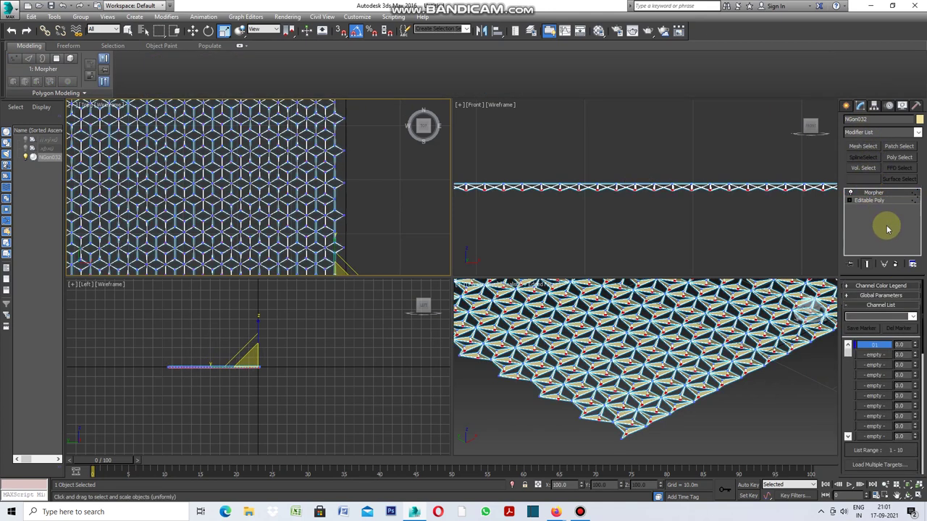
Step: Capture the cube-like shape as morph target 02 in the second Morpher channel
{"action": "left_click", "coordinate": [874, 356]}
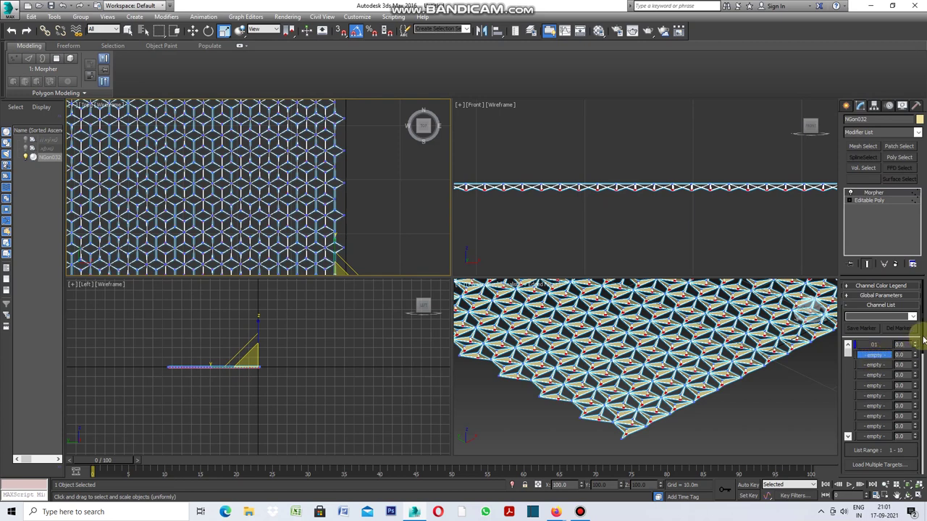
{"action": "left_click_drag", "start_coordinate": [924, 335], "coordinate": [915, 420]}
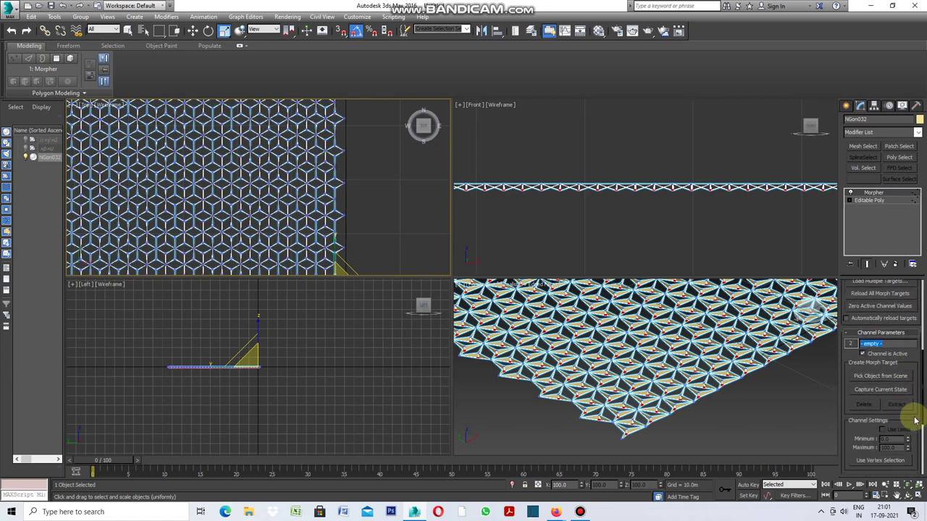
{"action": "left_click", "coordinate": [887, 392]}
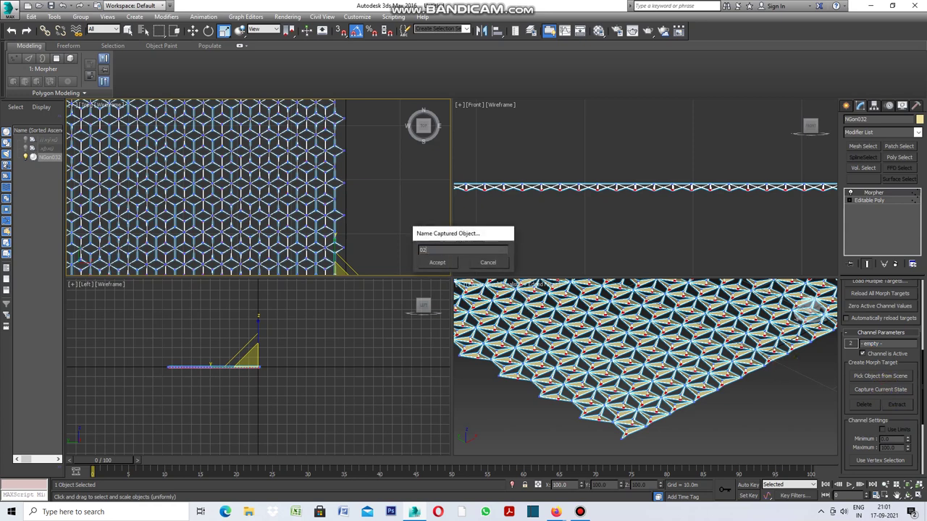
{"action": "left_click", "coordinate": [437, 262]}
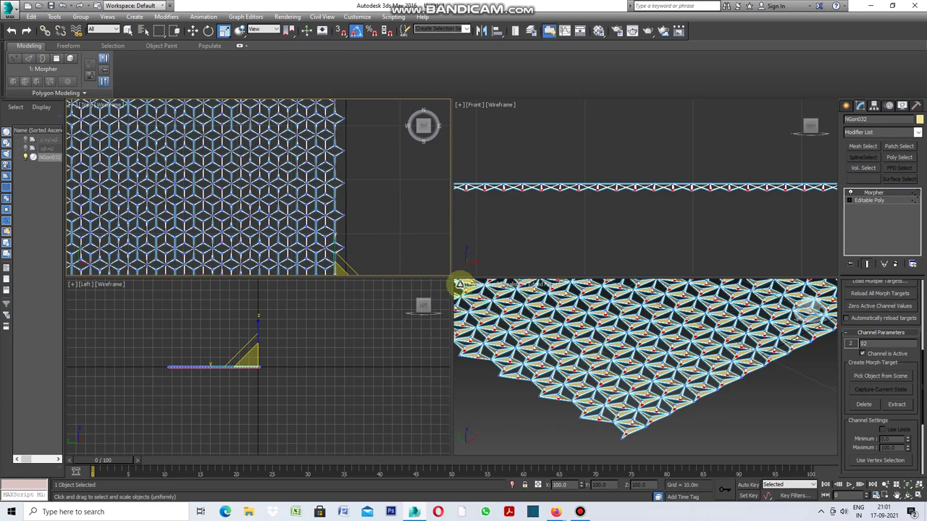
Step: Maximize the Perspective viewport to fill the workspace
{"action": "left_click", "coordinate": [461, 285]}
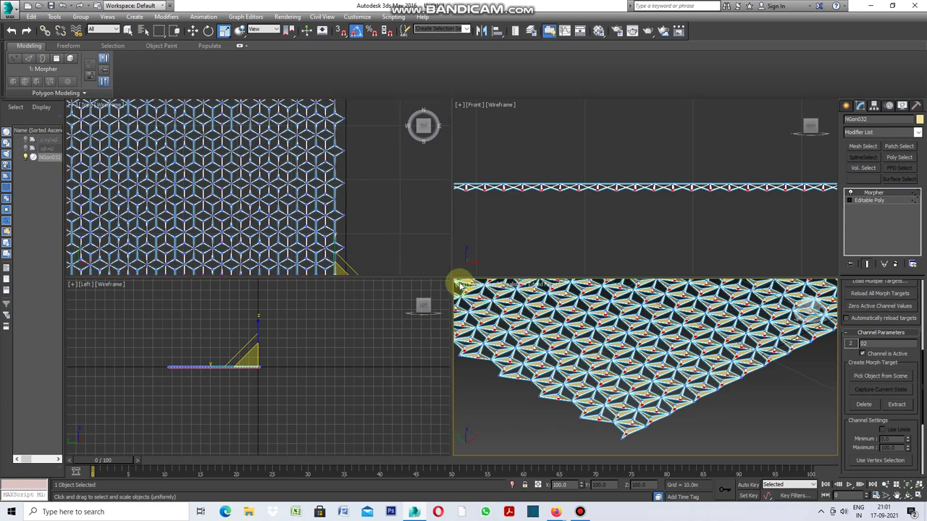
{"action": "left_click", "coordinate": [461, 285]}
{"action": "left_click", "coordinate": [475, 293]}
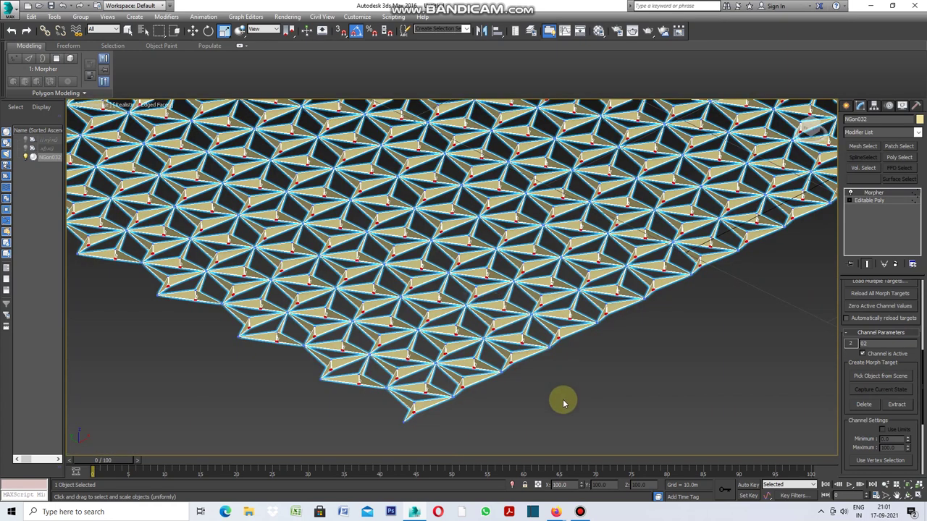
Step: Raise Morpher channel 01 so the tiles deform, then add a Vol. Select modifier to NGon032
{"action": "scroll", "coordinate": [573, 410], "scroll_direction": "down", "scroll_amount": 3}
{"action": "scroll", "coordinate": [913, 352], "scroll_direction": "up", "scroll_amount": 5}
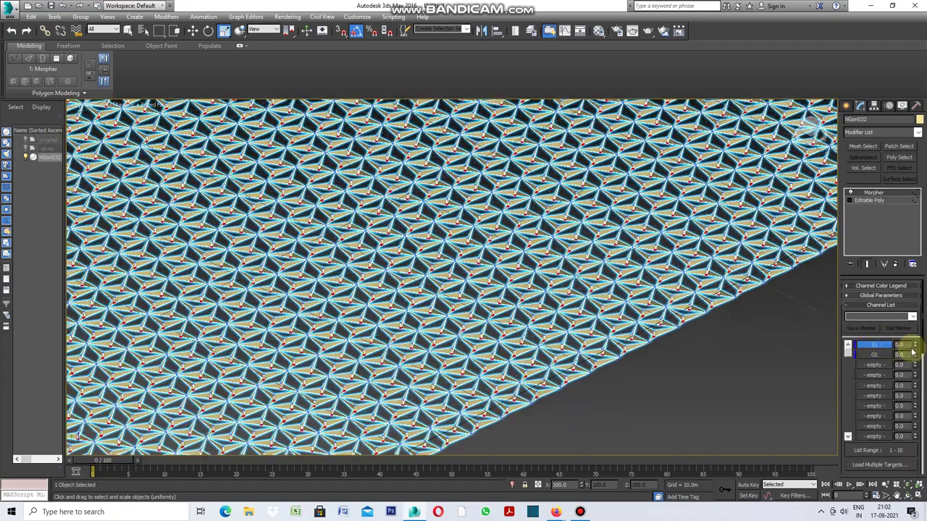
{"action": "mouse_move", "coordinate": [917, 347]}
{"action": "left_mouse_down"}
{"action": "mouse_move", "coordinate": [911, 296]}
{"action": "mouse_move", "coordinate": [913, 366]}
{"action": "mouse_move", "coordinate": [908, 291]}
{"action": "mouse_move", "coordinate": [910, 365]}
{"action": "left_mouse_up"}
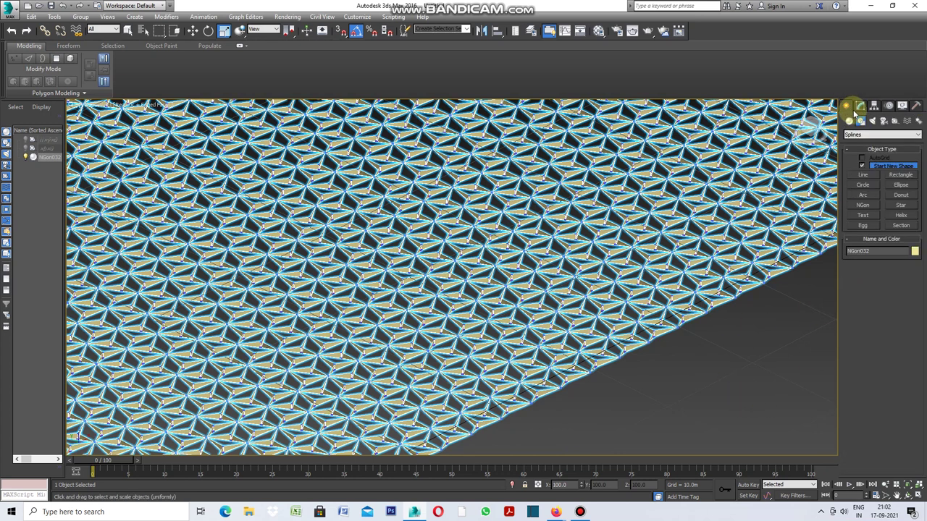
{"action": "key", "text": "shift+z"}
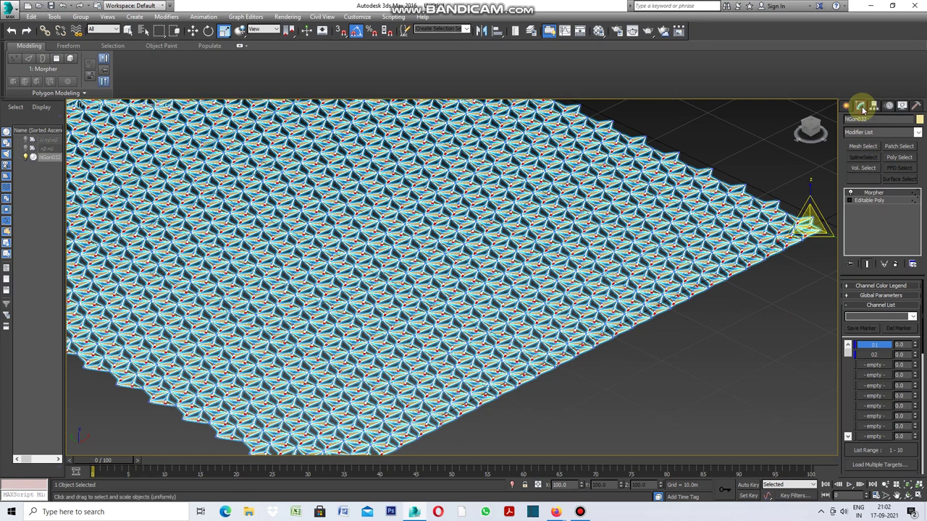
{"action": "left_click", "coordinate": [918, 134]}
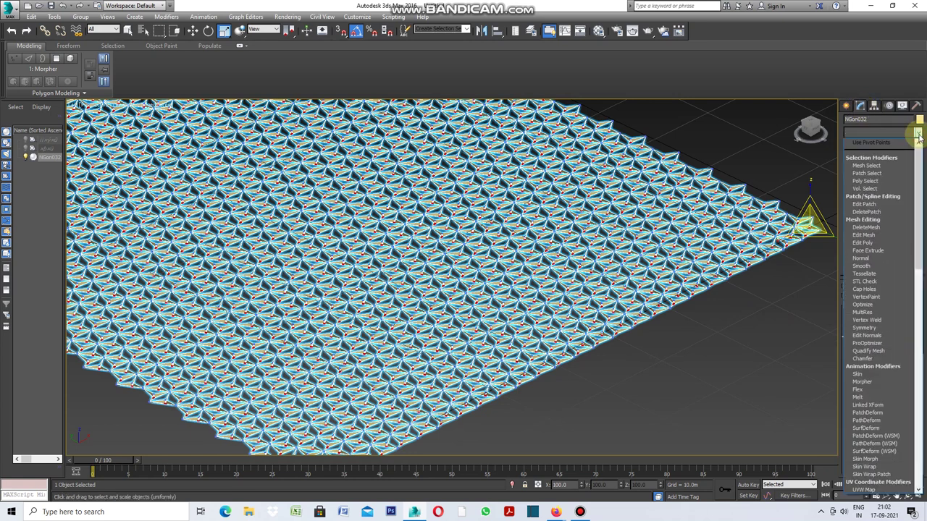
{"action": "left_click", "coordinate": [875, 189]}
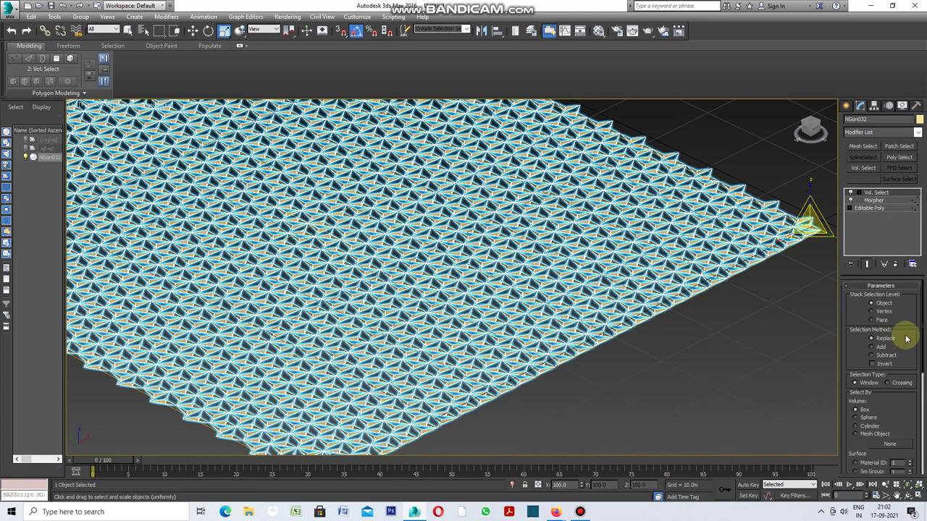
Step: Set Vol. Select to Vertex level and Mesh Object volume, with soft selection at Falloff 6
{"action": "left_click", "coordinate": [871, 311]}
{"action": "left_click_drag", "start_coordinate": [922, 311], "coordinate": [924, 355]}
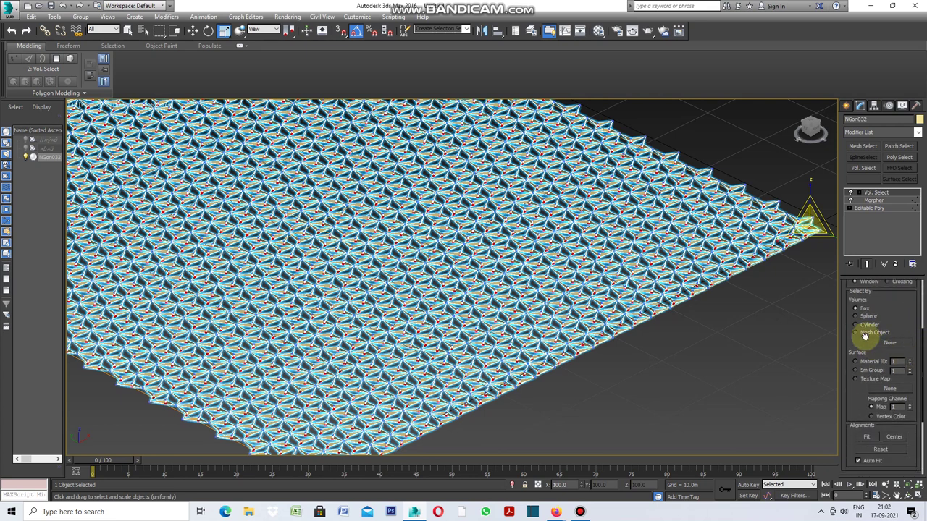
{"action": "left_click", "coordinate": [856, 332]}
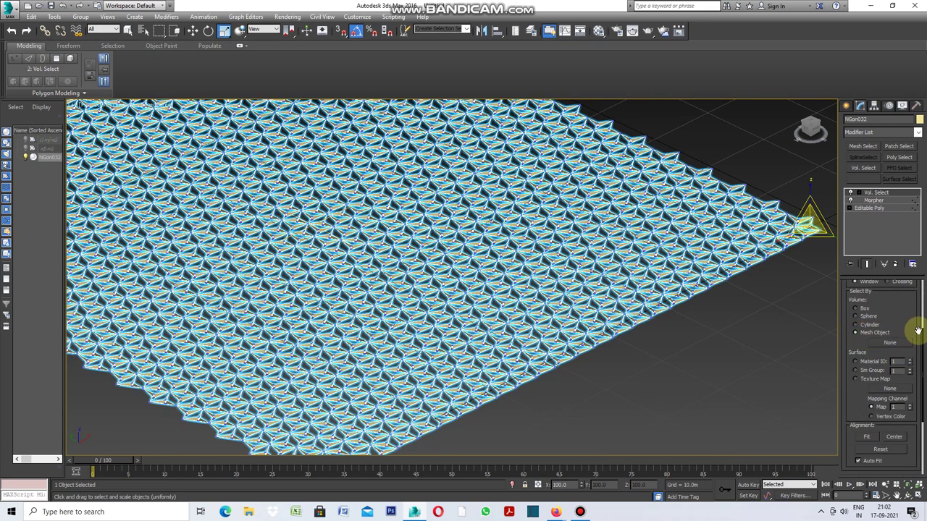
{"action": "left_click_drag", "start_coordinate": [924, 338], "coordinate": [924, 396]}
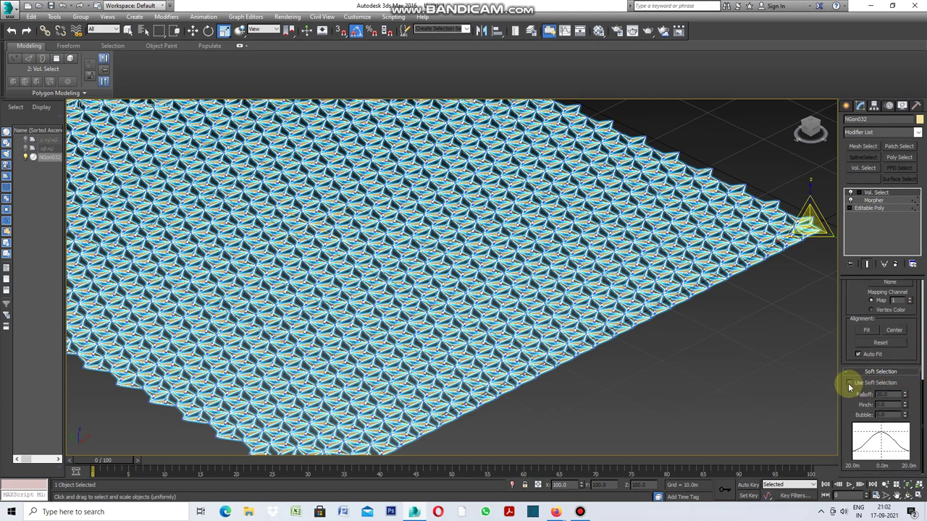
{"action": "left_click", "coordinate": [850, 383]}
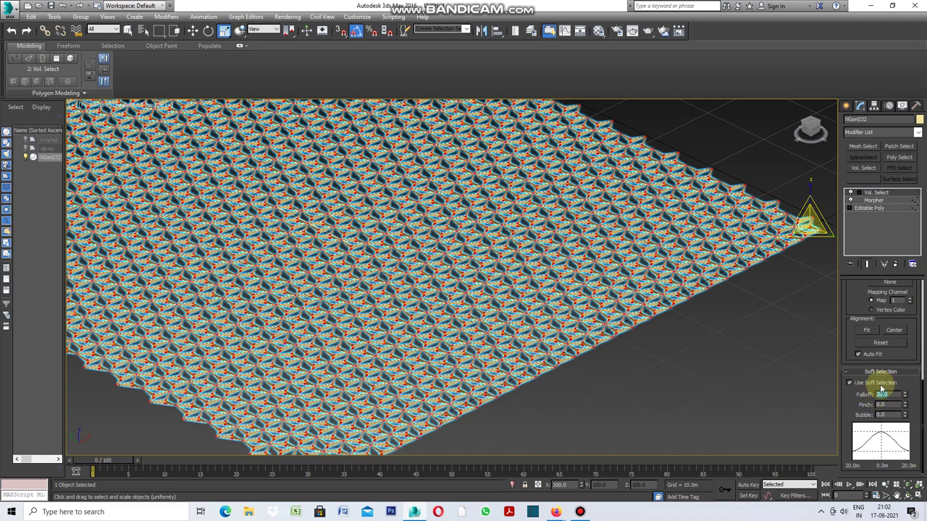
{"action": "type", "text": "6"}
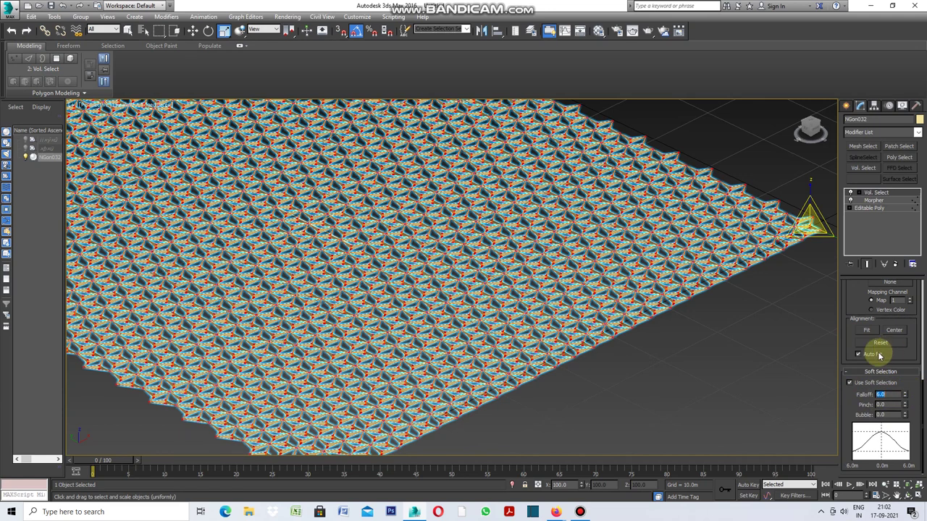
{"action": "left_click_drag", "start_coordinate": [923, 395], "coordinate": [921, 279]}
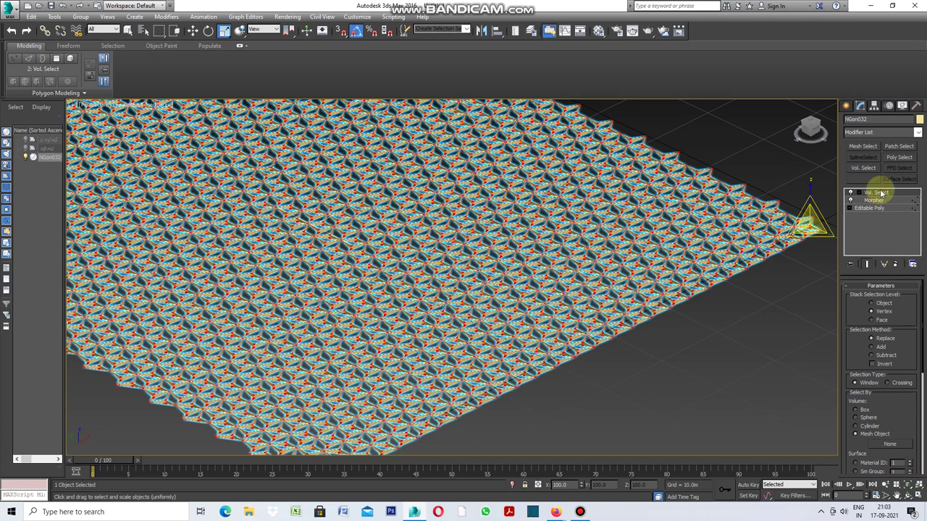
Step: Create a Torus ring lying across the right side of the tiled sheet
{"action": "left_click", "coordinate": [847, 109]}
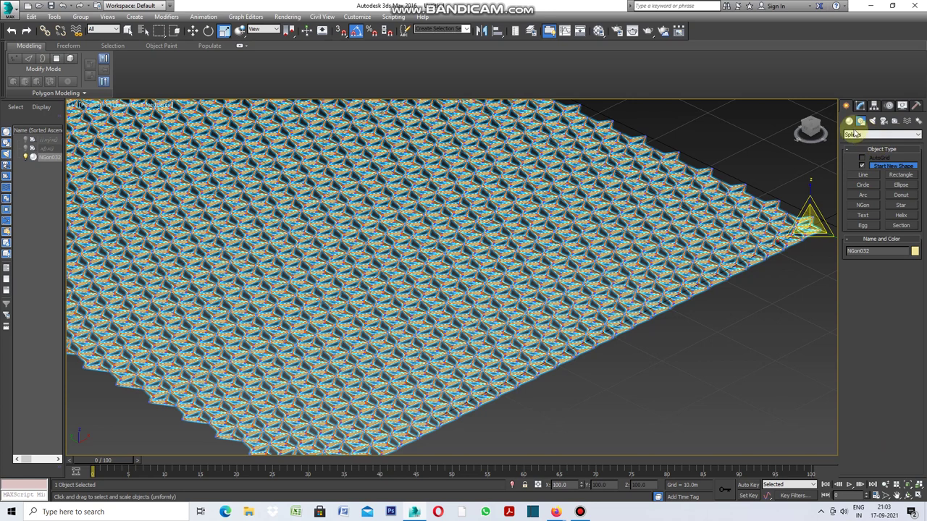
{"action": "left_click", "coordinate": [850, 121]}
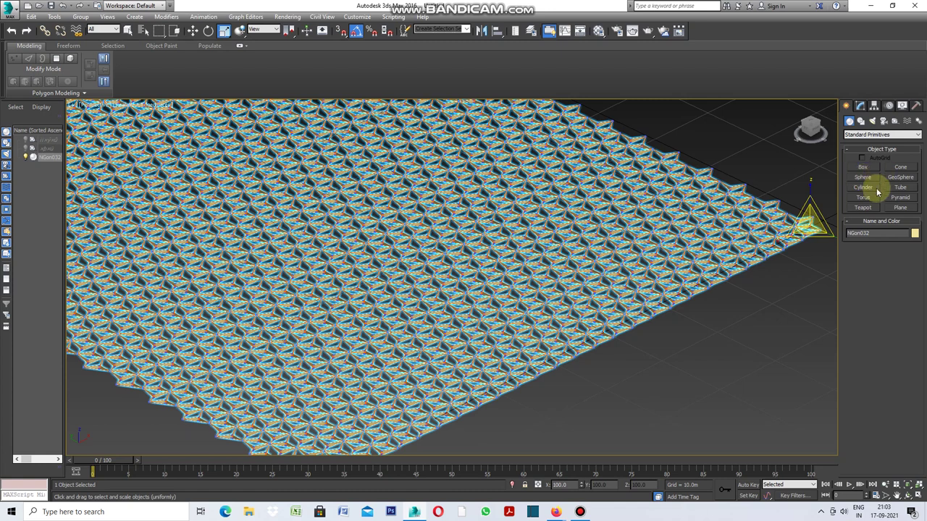
{"action": "left_click", "coordinate": [866, 199]}
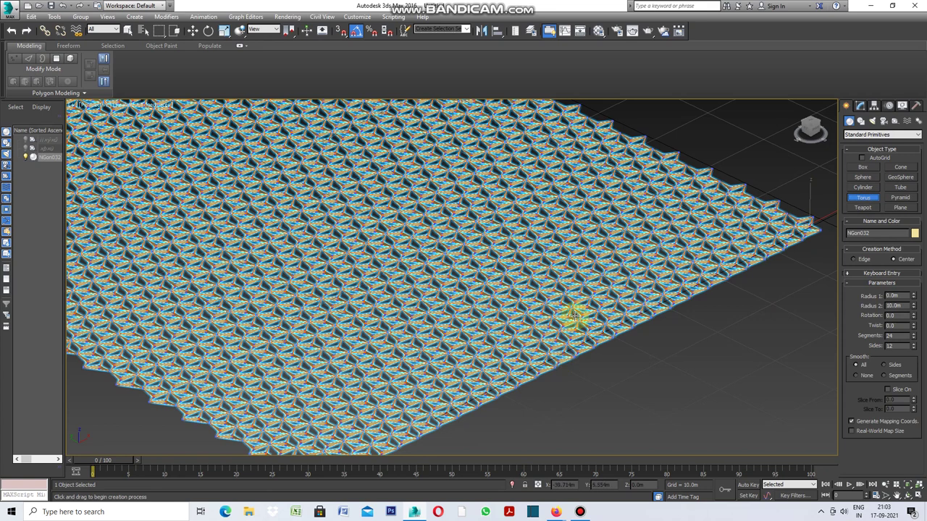
{"action": "mouse_move", "coordinate": [573, 316]}
{"action": "left_mouse_down"}
{"action": "mouse_move", "coordinate": [569, 337]}
{"action": "mouse_move", "coordinate": [388, 420]}
{"action": "mouse_move", "coordinate": [408, 407]}
{"action": "left_mouse_up"}
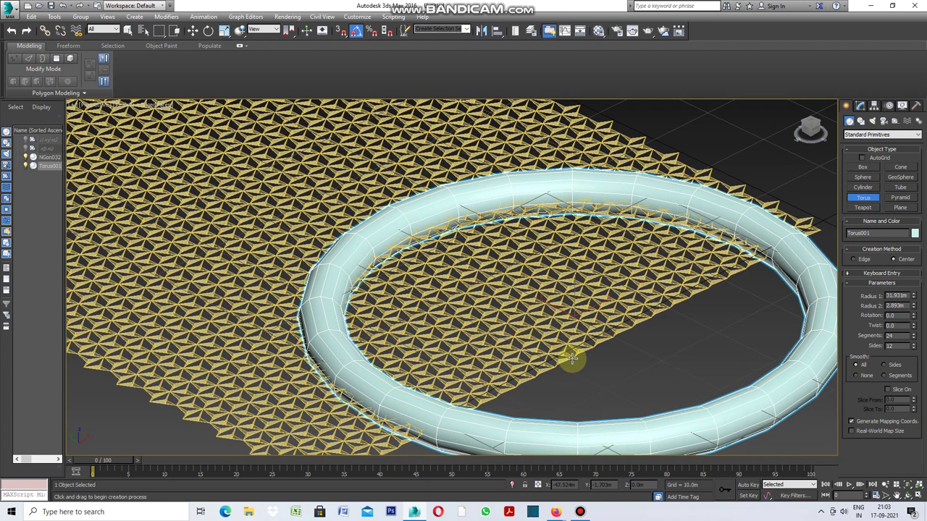
Step: Adjust the torus's Radius 1 to 31.931m, then select the NGon032 sheet
{"action": "scroll", "coordinate": [519, 316], "scroll_direction": "down", "scroll_amount": 5}
{"action": "scroll", "coordinate": [604, 320], "scroll_direction": "up", "scroll_amount": 3}
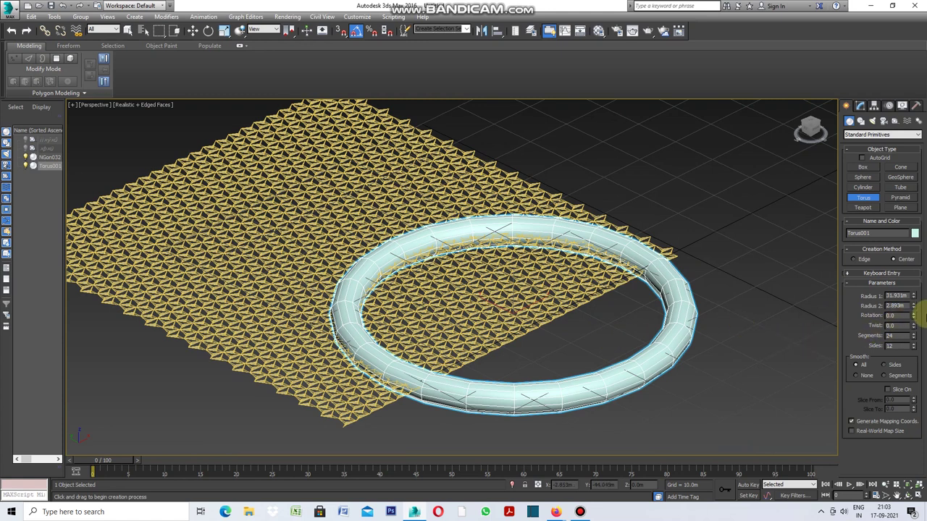
{"action": "left_click", "coordinate": [913, 295]}
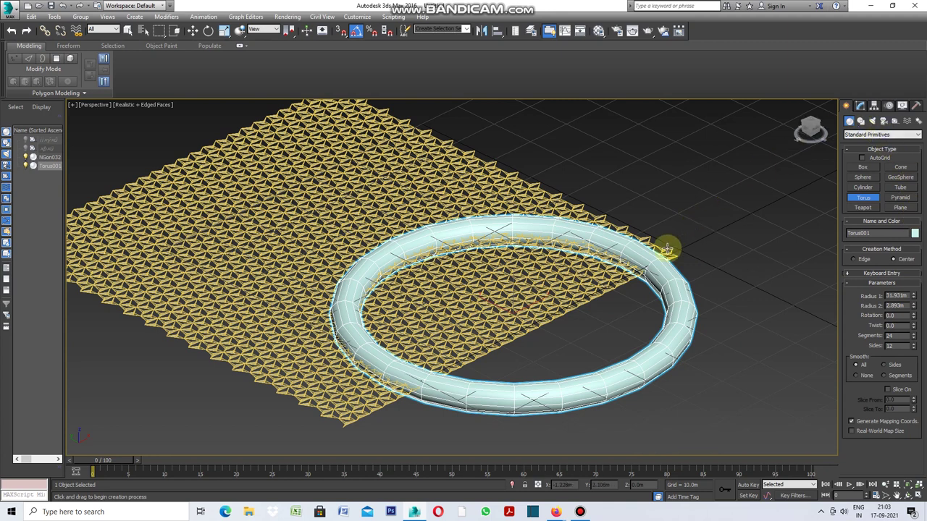
{"action": "left_click", "coordinate": [129, 30]}
{"action": "left_click", "coordinate": [382, 162]}
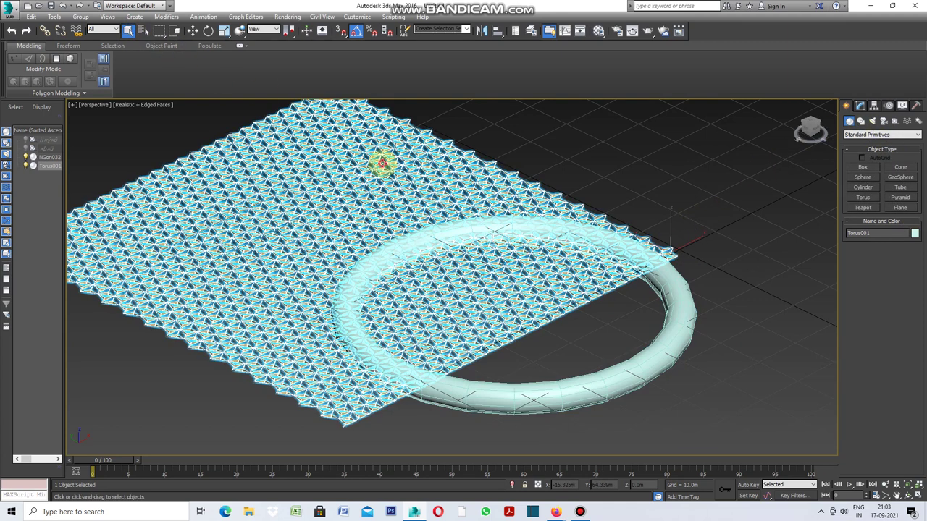
Step: Set NGon032's Vol. Select to Mesh Object and pick Torus001 as the volume
{"action": "left_click", "coordinate": [861, 106]}
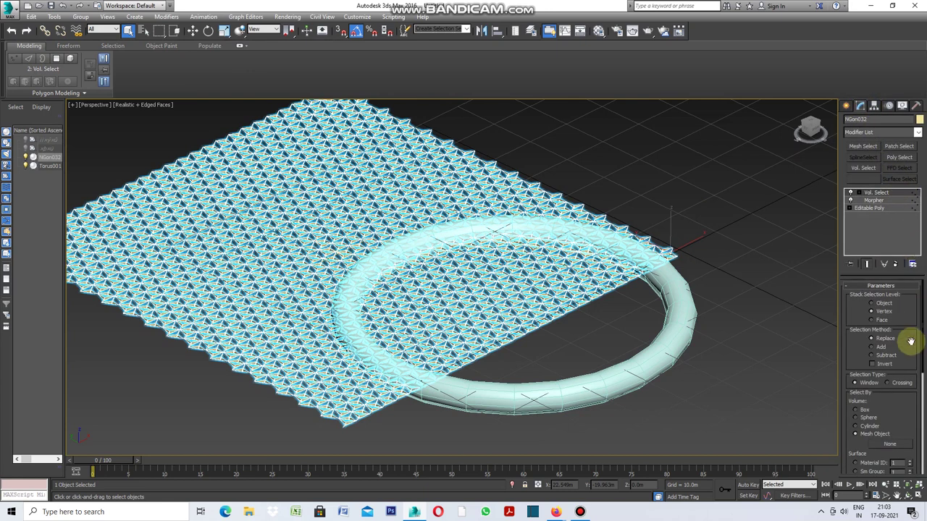
{"action": "left_click_drag", "start_coordinate": [924, 323], "coordinate": [924, 362]}
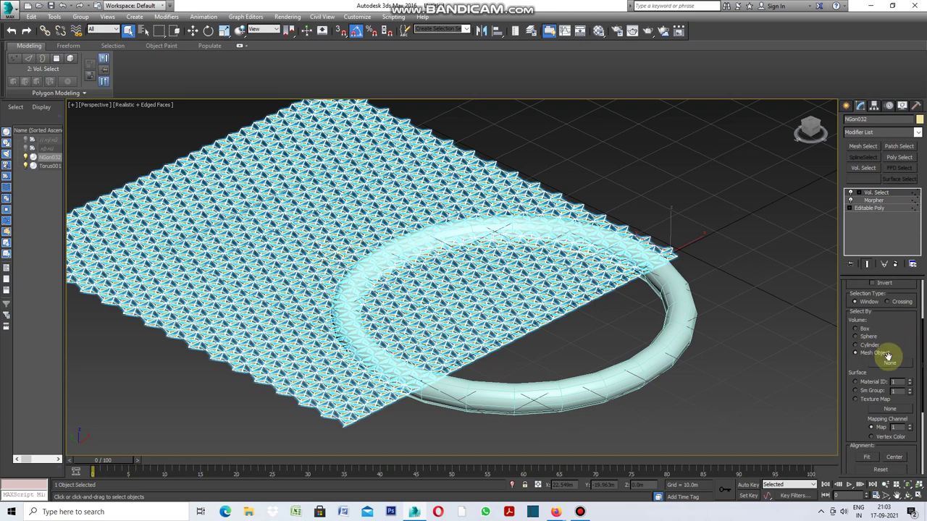
{"action": "left_click", "coordinate": [890, 367]}
{"action": "left_click", "coordinate": [671, 336]}
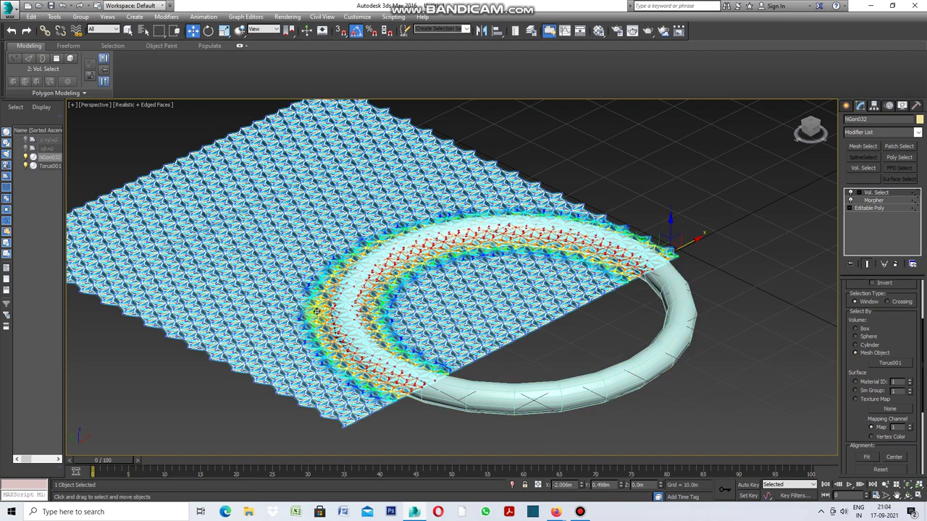
{"action": "mouse_move", "coordinate": [922, 346]}
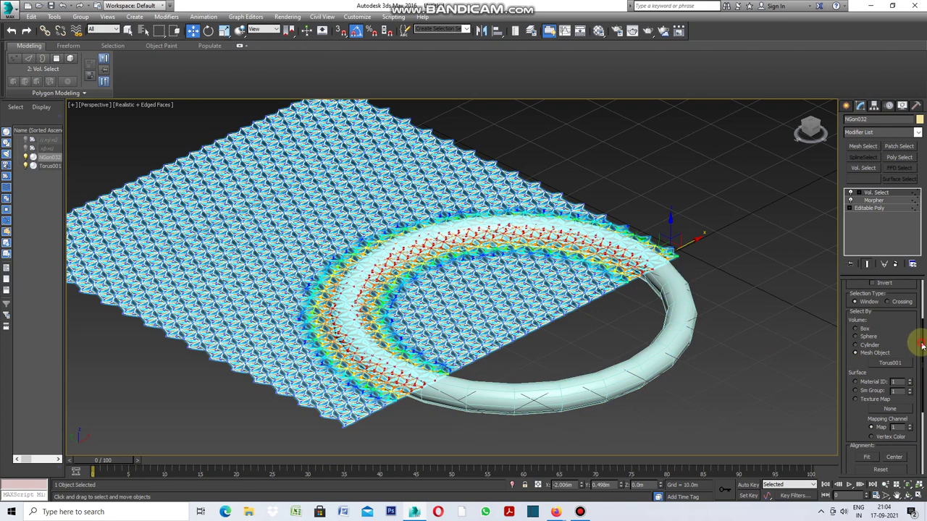
{"action": "left_click_drag", "start_coordinate": [922, 345], "coordinate": [922, 288]}
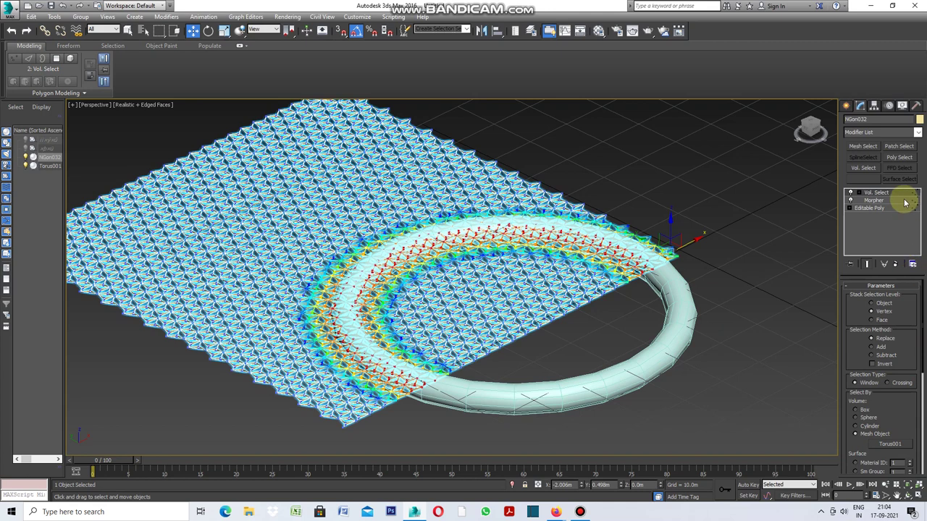
Step: Move the Morpher above Vol. Select and set morph channel 01 to 100
{"action": "left_click_drag", "start_coordinate": [903, 195], "coordinate": [903, 212]}
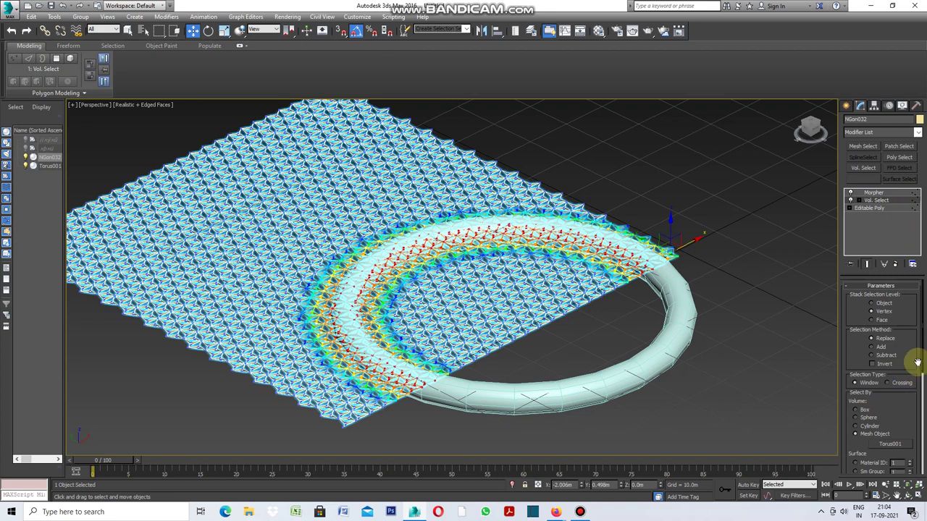
{"action": "left_click", "coordinate": [890, 194]}
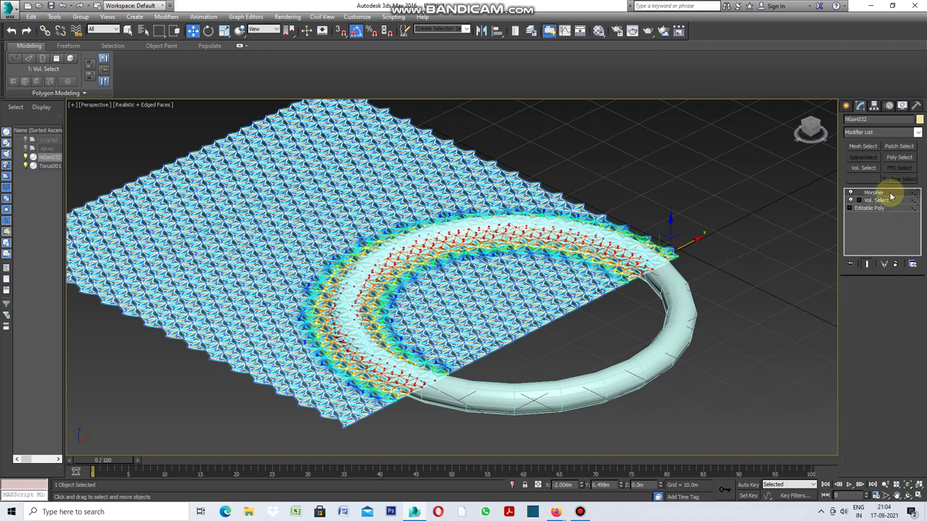
{"action": "left_click_drag", "start_coordinate": [917, 349], "coordinate": [918, 234]}
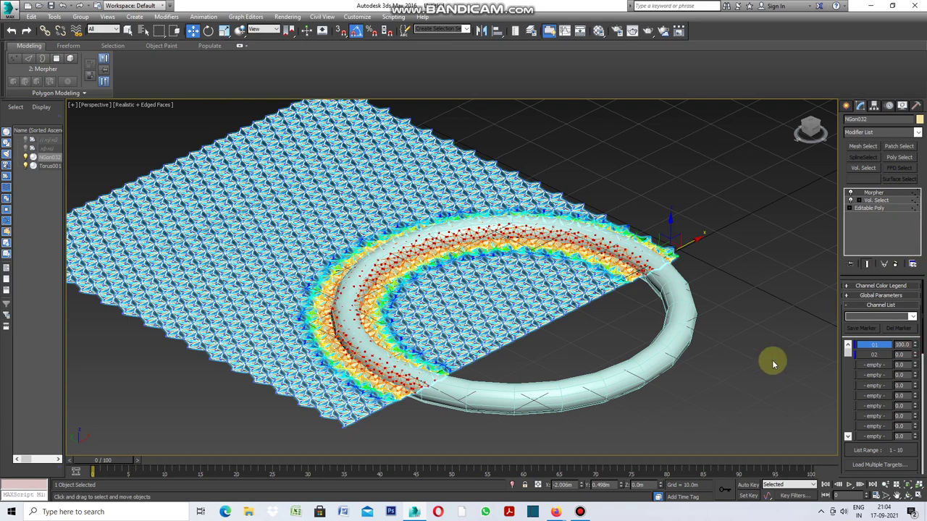
{"action": "left_click", "coordinate": [756, 375]}
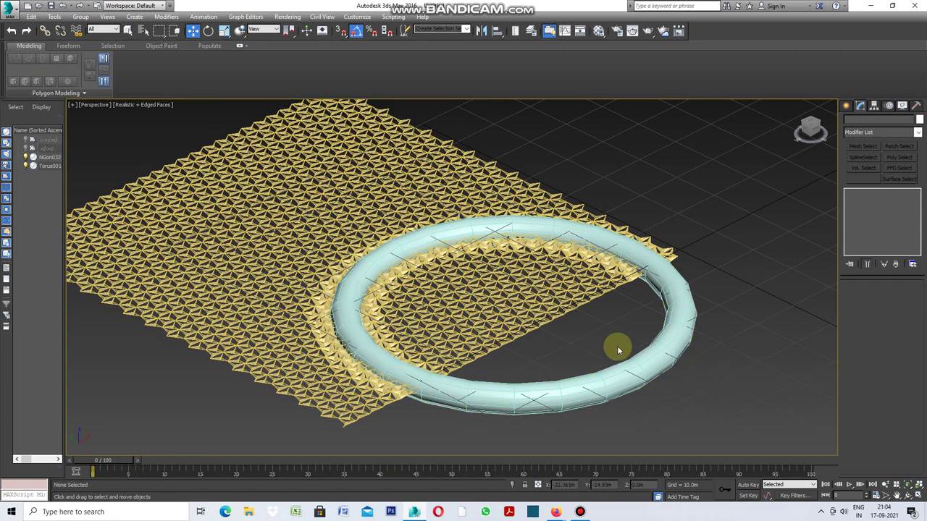
Step: Move Torus001 to the centre of the sheet, then reselect NGon032
{"action": "scroll", "coordinate": [686, 352], "scroll_direction": "up", "scroll_amount": 2}
{"action": "scroll", "coordinate": [555, 316], "scroll_direction": "down", "scroll_amount": 3}
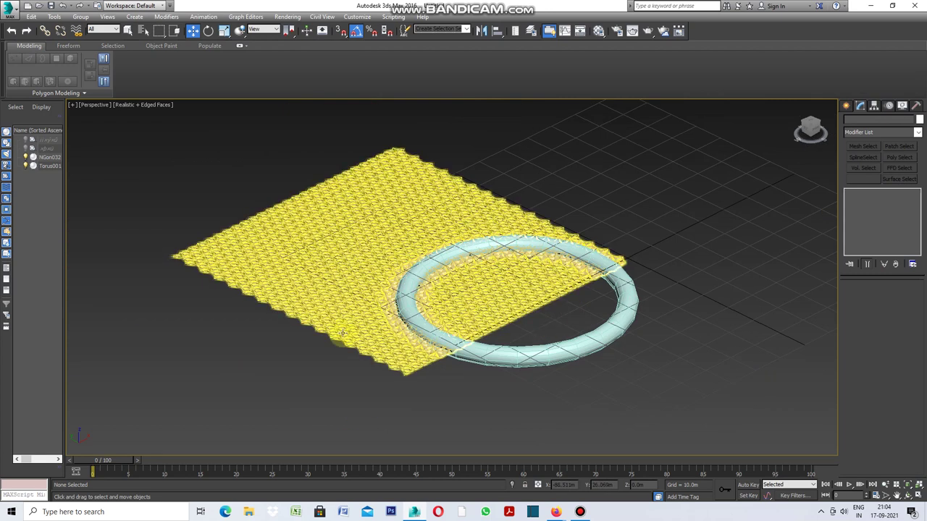
{"action": "scroll", "coordinate": [340, 333], "scroll_direction": "up", "scroll_amount": 2}
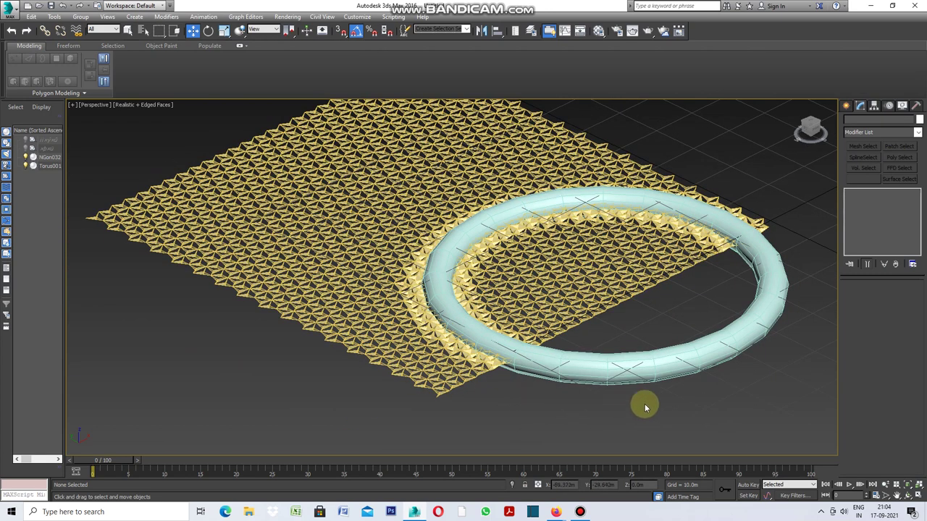
{"action": "left_click", "coordinate": [659, 373]}
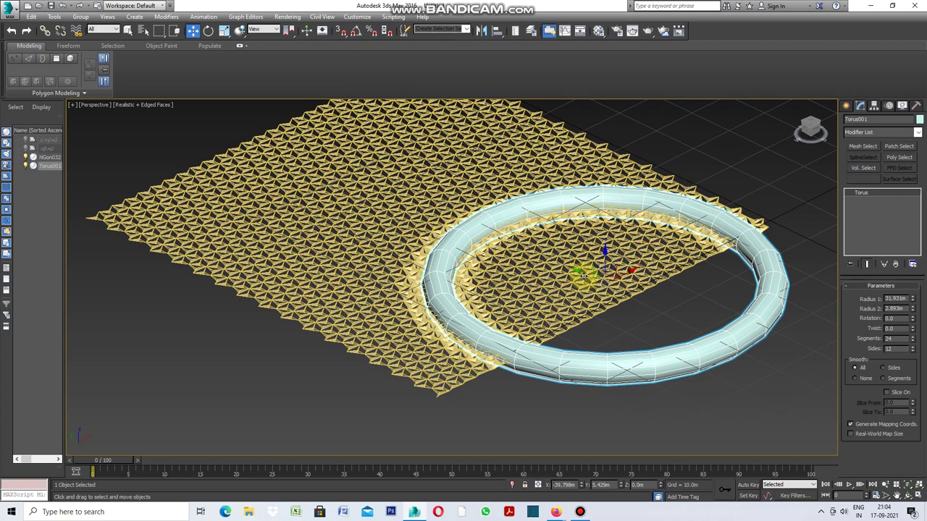
{"action": "mouse_move", "coordinate": [582, 275]}
{"action": "left_mouse_down"}
{"action": "mouse_move", "coordinate": [410, 232]}
{"action": "mouse_move", "coordinate": [468, 266]}
{"action": "mouse_move", "coordinate": [497, 270]}
{"action": "mouse_move", "coordinate": [431, 249]}
{"action": "left_mouse_up"}
{"action": "key", "text": "q"}
{"action": "left_click", "coordinate": [430, 248]}
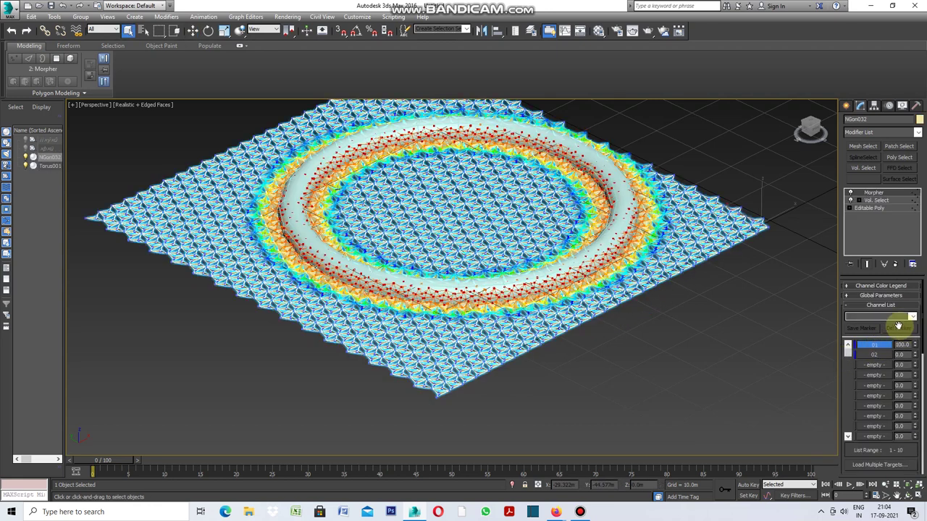
Step: Change NGon032's object colour from yellow to white
{"action": "left_click", "coordinate": [919, 119]}
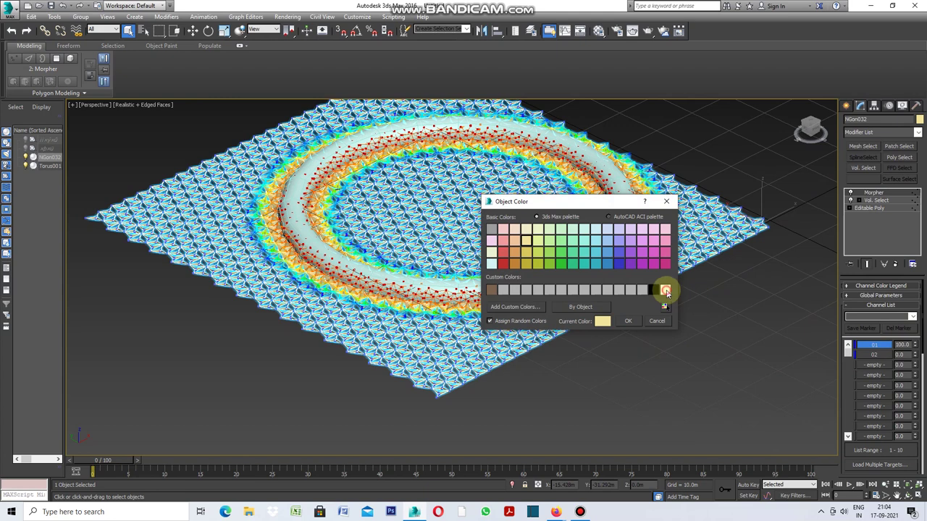
{"action": "left_click", "coordinate": [665, 290]}
{"action": "left_click", "coordinate": [634, 323]}
{"action": "left_click", "coordinate": [720, 348]}
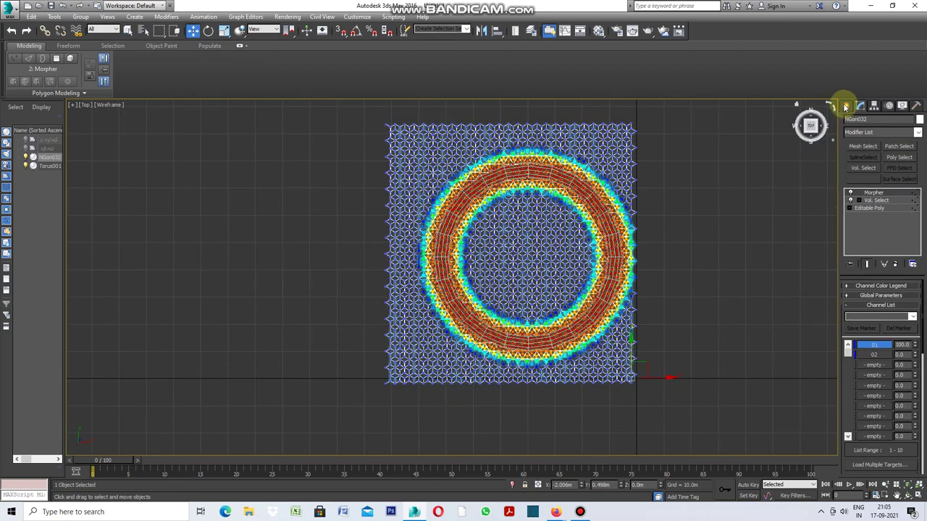
{"action": "left_click", "coordinate": [845, 105]}
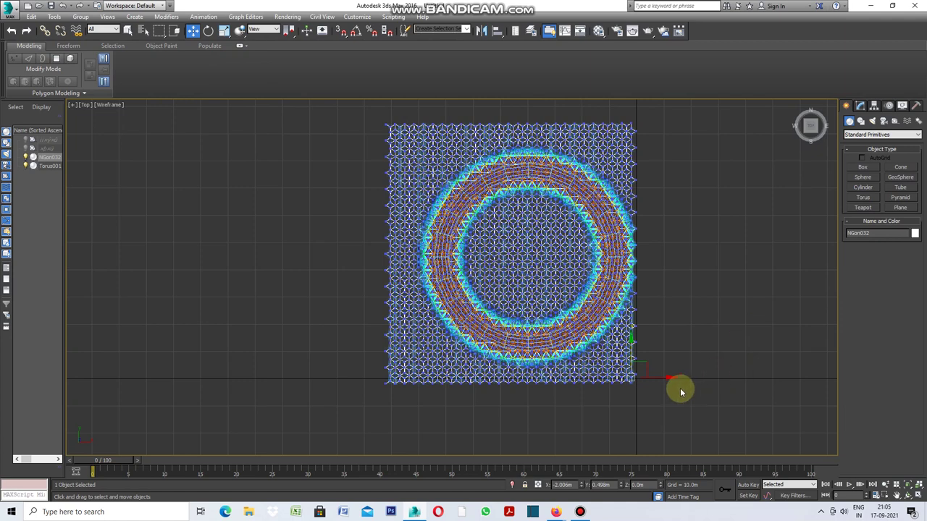
Step: Make a Reference clone, NGon033, of the relief sheet to the left of the original
{"action": "left_click_drag", "start_coordinate": [658, 378], "coordinate": [352, 384], "text": "shift"}
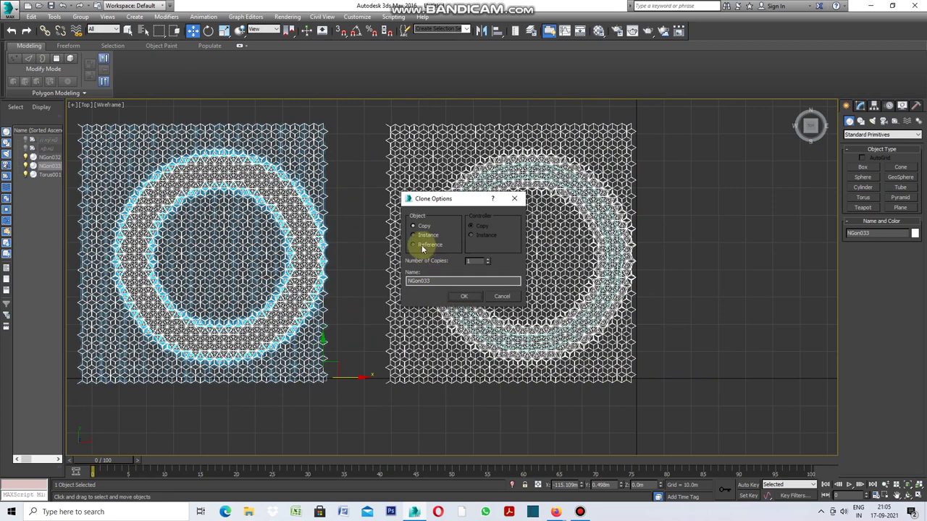
{"action": "left_click", "coordinate": [464, 296]}
{"action": "key", "text": "ctrl+z"}
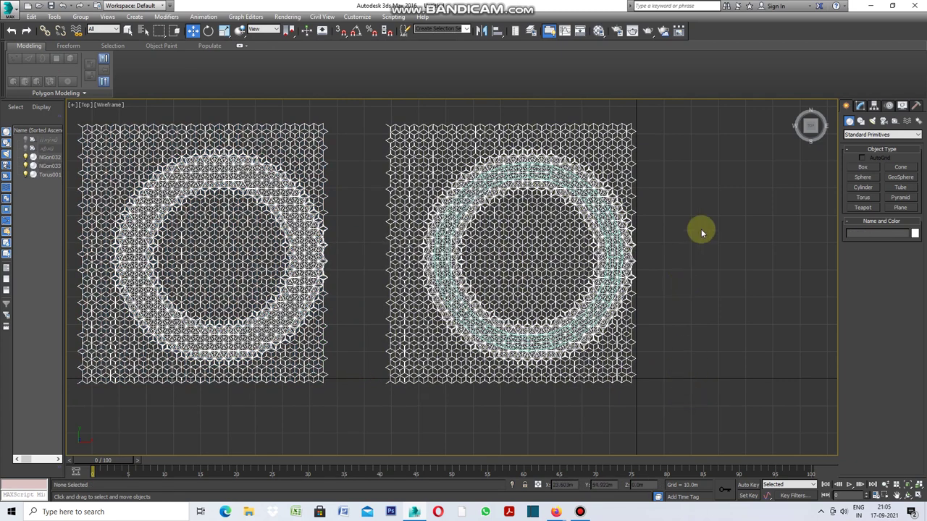
{"action": "scroll", "coordinate": [703, 232], "scroll_direction": "down", "scroll_amount": 2}
{"action": "key", "text": "p"}
{"action": "key", "text": "q"}
{"action": "left_click", "coordinate": [192, 30]}
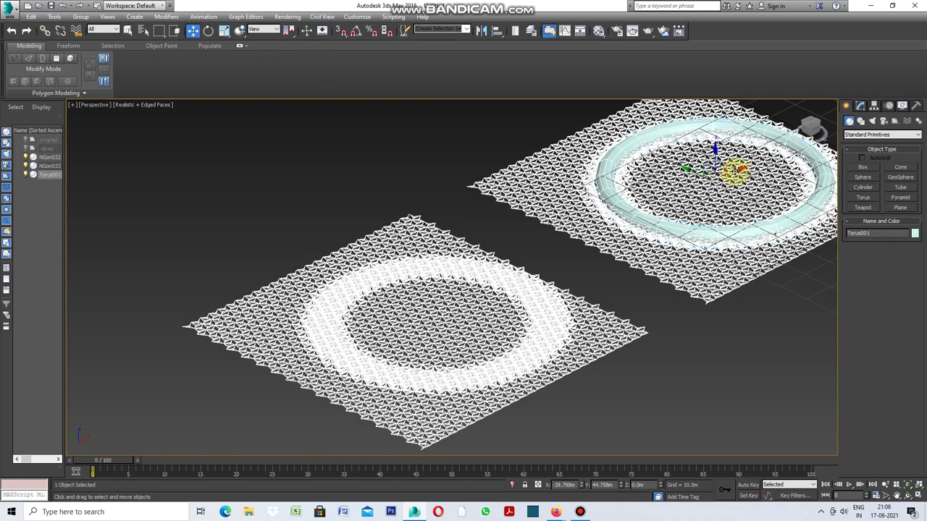
Step: Slide Torus001 across the right sheet toward its lower right, then reopen NGon032's Vol. Select
{"action": "mouse_move", "coordinate": [735, 172]}
{"action": "left_mouse_down"}
{"action": "mouse_move", "coordinate": [616, 256]}
{"action": "mouse_move", "coordinate": [749, 207]}
{"action": "mouse_move", "coordinate": [783, 204]}
{"action": "mouse_move", "coordinate": [722, 250]}
{"action": "left_mouse_up"}
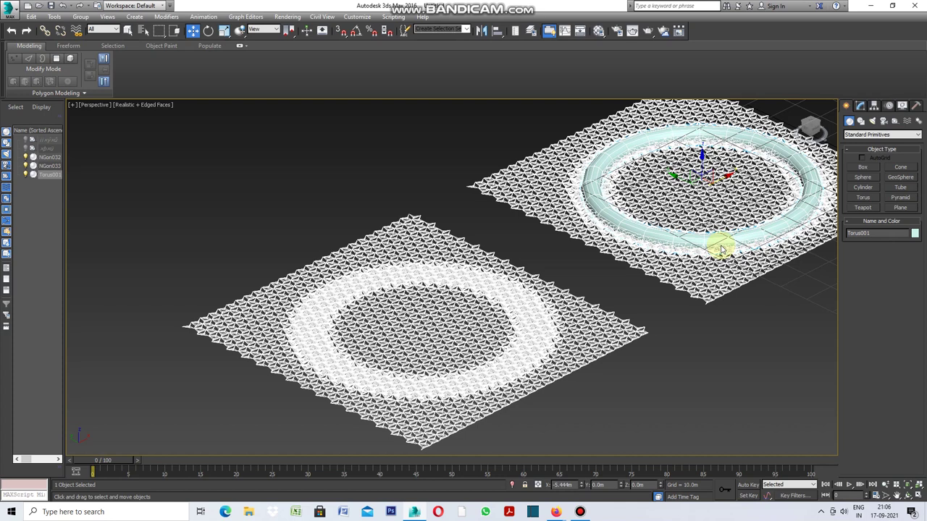
{"action": "mouse_move", "coordinate": [682, 179]}
{"action": "left_mouse_down"}
{"action": "mouse_move", "coordinate": [788, 231]}
{"action": "mouse_move", "coordinate": [686, 190]}
{"action": "left_mouse_up"}
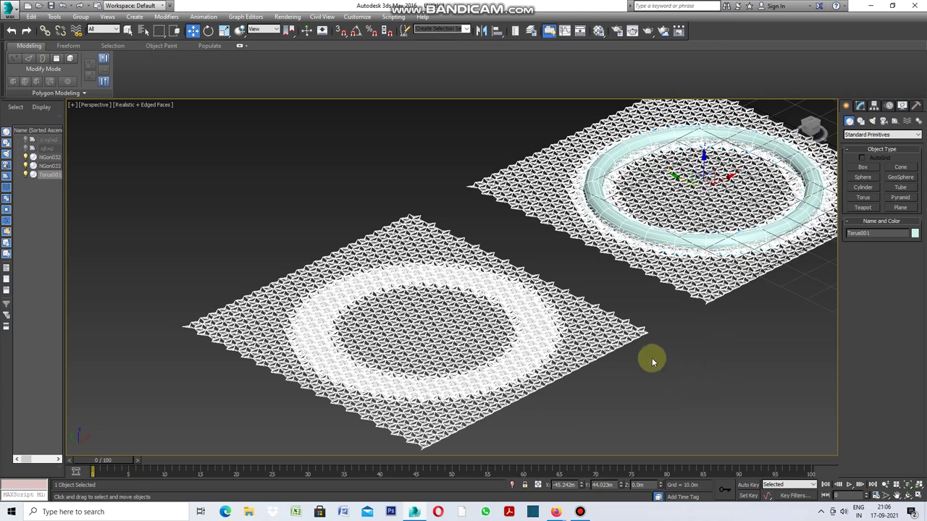
{"action": "left_click", "coordinate": [782, 253]}
{"action": "left_click", "coordinate": [882, 200]}
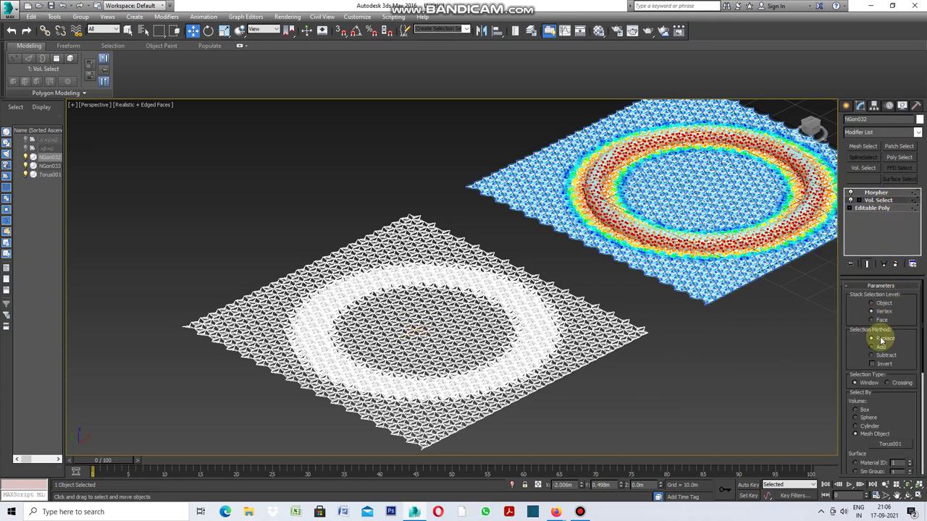
Step: Turn on Invert in NGon032's Vol. Select so everything outside the torus ring is raised
{"action": "left_click", "coordinate": [873, 365]}
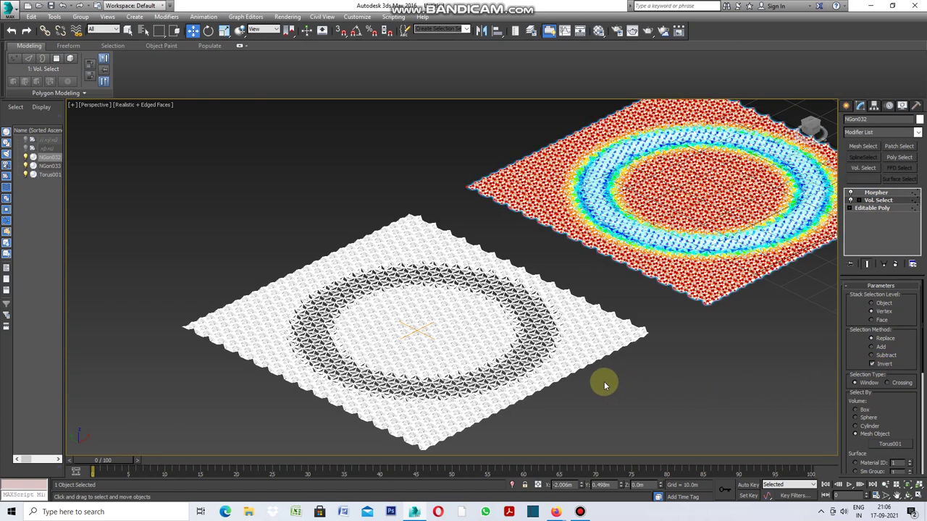
{"action": "scroll", "coordinate": [584, 372], "scroll_direction": "up", "scroll_amount": 2}
{"action": "scroll", "coordinate": [580, 371], "scroll_direction": "up", "scroll_amount": 3}
{"action": "scroll", "coordinate": [579, 371], "scroll_direction": "up", "scroll_amount": 2}
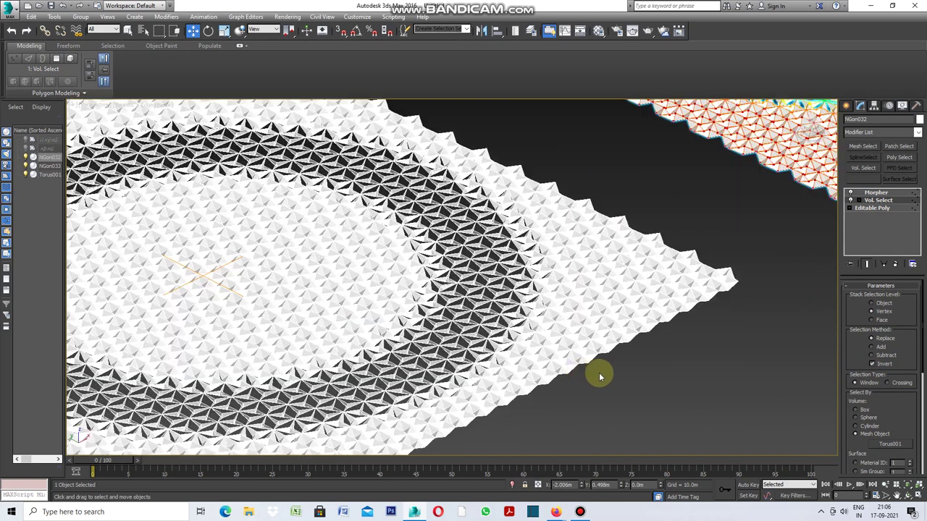
{"action": "scroll", "coordinate": [648, 350], "scroll_direction": "down", "scroll_amount": 3}
{"action": "scroll", "coordinate": [648, 349], "scroll_direction": "down", "scroll_amount": 2}
Step: Select the cloned left sheet NGon033 and open the viewport options menu
{"action": "left_click", "coordinate": [648, 350]}
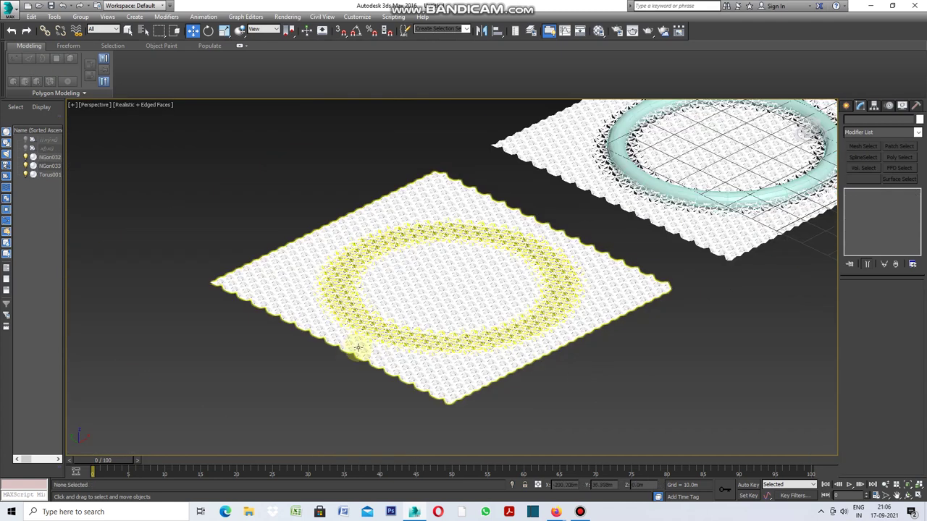
{"action": "left_click", "coordinate": [344, 350]}
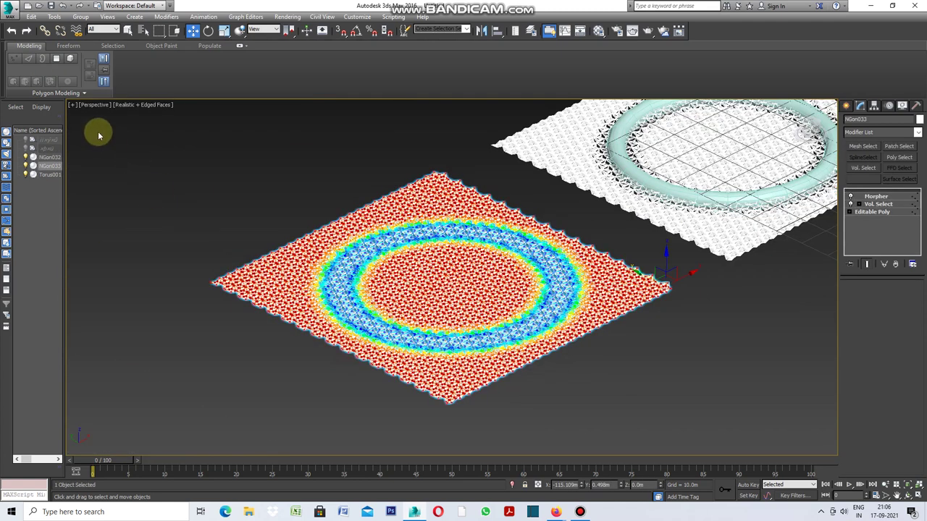
{"action": "left_click", "coordinate": [73, 106]}
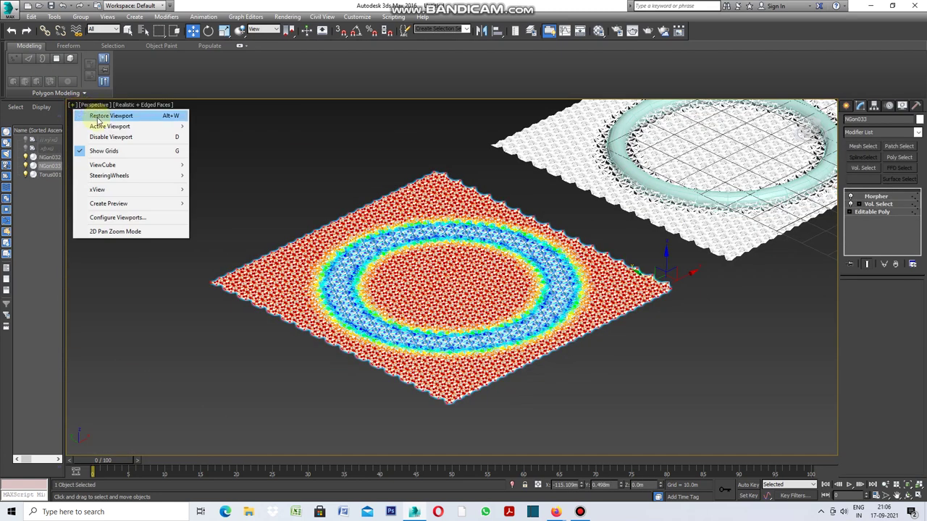
Step: In a maximized Left view, rotate NGon033 exactly 90 degrees so it stands upright
{"action": "left_click", "coordinate": [98, 117]}
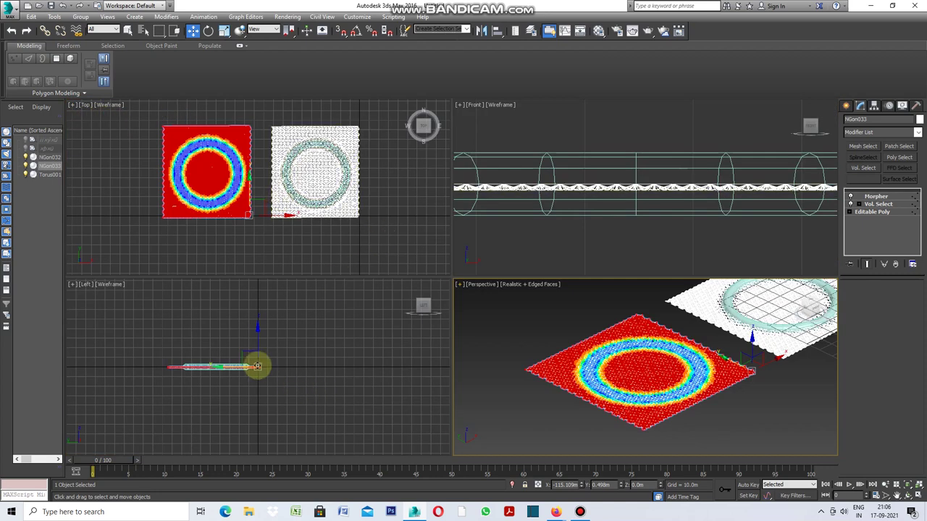
{"action": "left_click", "coordinate": [73, 288]}
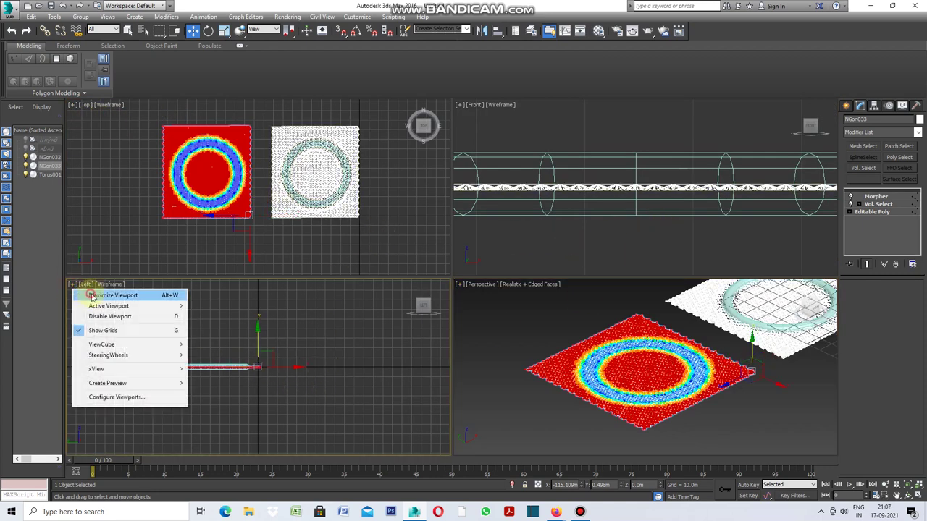
{"action": "left_click", "coordinate": [85, 294]}
{"action": "scroll", "coordinate": [401, 255], "scroll_direction": "up", "scroll_amount": 2}
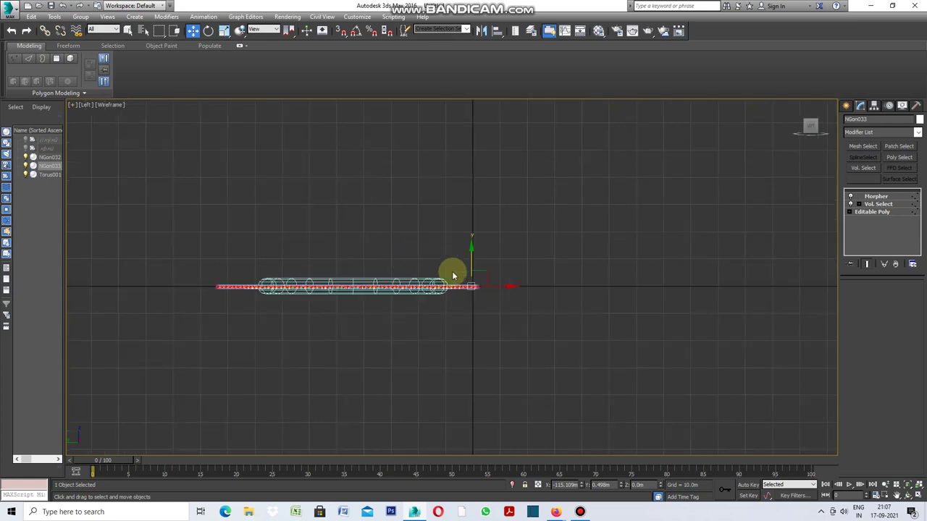
{"action": "left_click", "coordinate": [208, 31]}
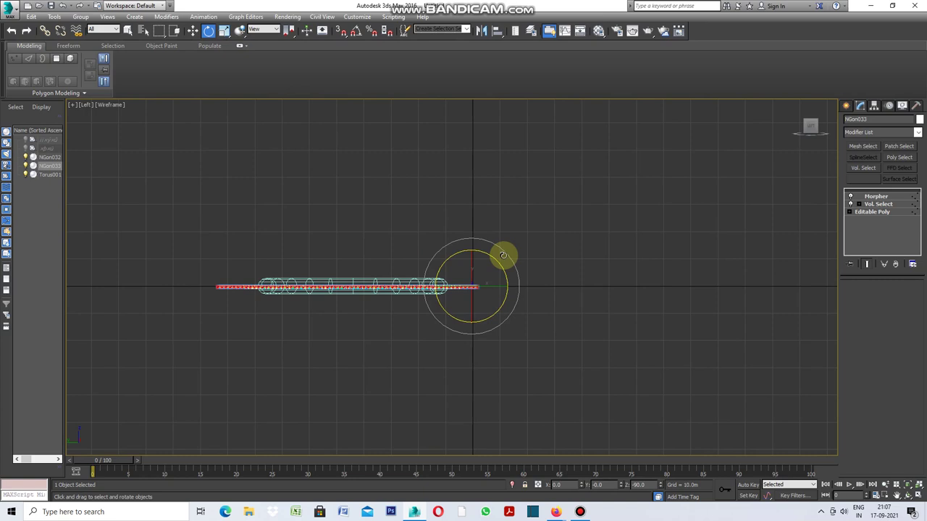
{"action": "left_click_drag", "start_coordinate": [504, 255], "coordinate": [539, 351]}
{"action": "left_click_drag", "start_coordinate": [540, 346], "coordinate": [542, 342]}
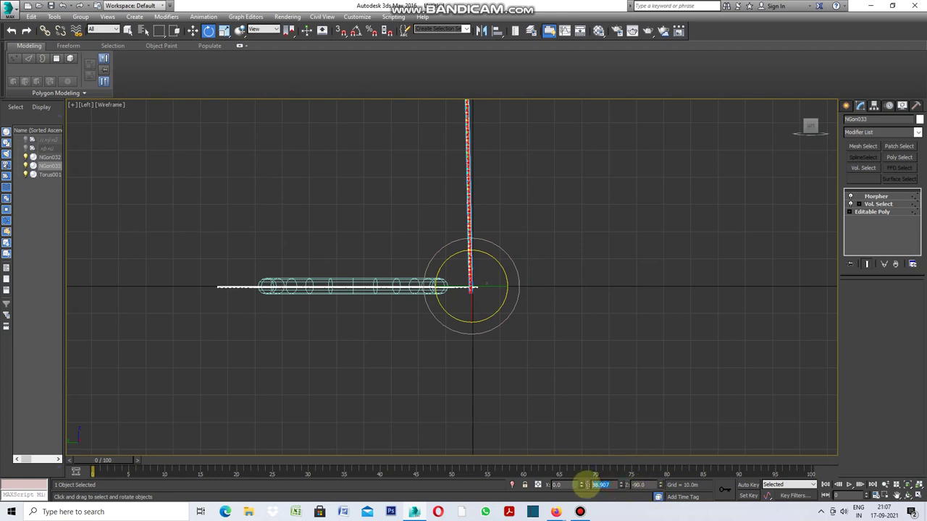
{"action": "key", "text": "Return"}
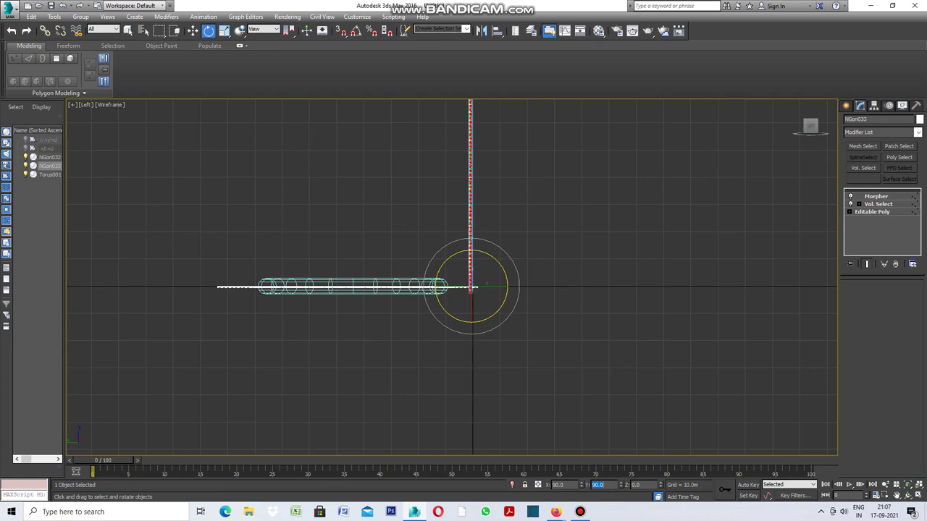
{"action": "left_click", "coordinate": [688, 381]}
Step: Restore the four-view layout, maximize the Perspective view and select the torus
{"action": "left_click", "coordinate": [72, 105]}
{"action": "left_click", "coordinate": [89, 116]}
{"action": "key", "text": "alt+w"}
{"action": "left_click", "coordinate": [758, 355]}
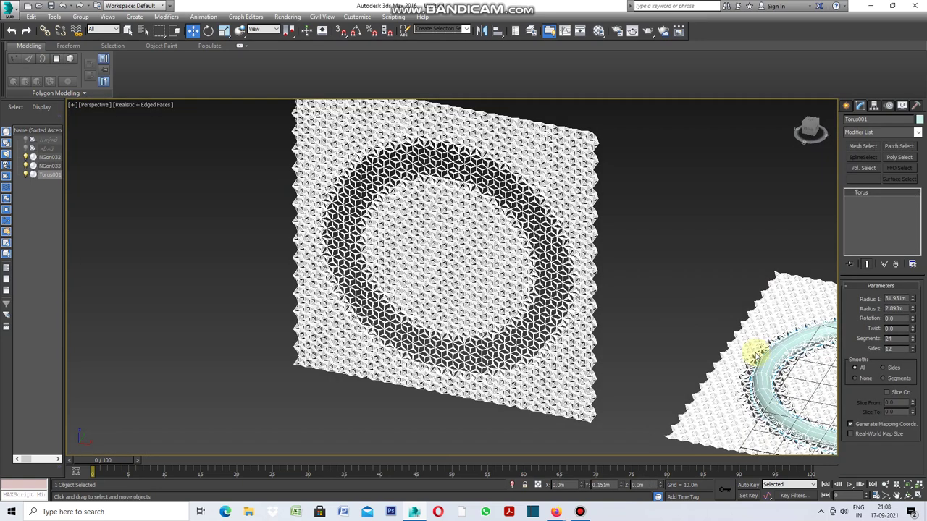
Step: Nudge Torus001 slightly, then select NGon033 in the four-view layout with its Modifier List open
{"action": "mouse_move", "coordinate": [750, 355]}
{"action": "left_mouse_down"}
{"action": "mouse_move", "coordinate": [802, 290]}
{"action": "mouse_move", "coordinate": [796, 378]}
{"action": "mouse_move", "coordinate": [825, 334]}
{"action": "mouse_move", "coordinate": [817, 357]}
{"action": "left_mouse_up"}
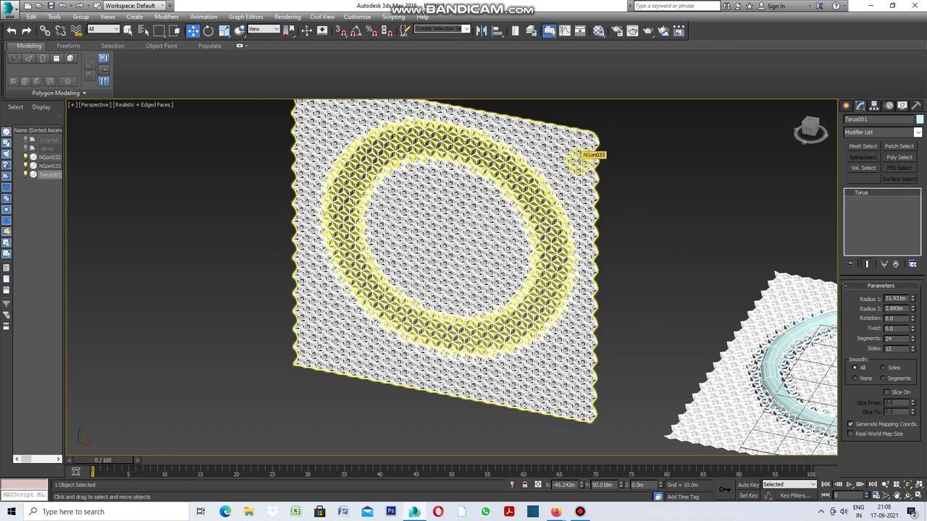
{"action": "left_click", "coordinate": [579, 161]}
{"action": "key", "text": "alt+w"}
{"action": "left_click", "coordinate": [917, 132]}
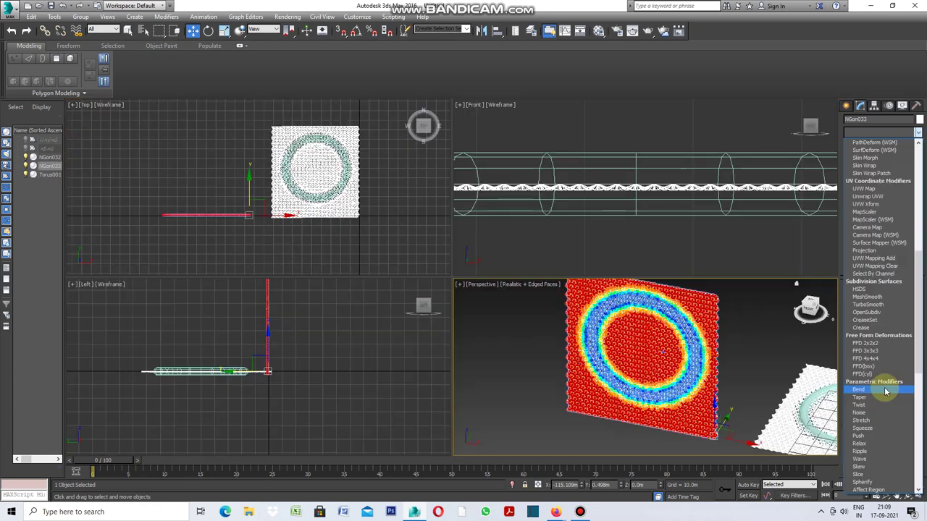
Step: Add a Bend modifier to NGon033 on the X axis with Angle 34.0, then deselect it
{"action": "left_click", "coordinate": [885, 391]}
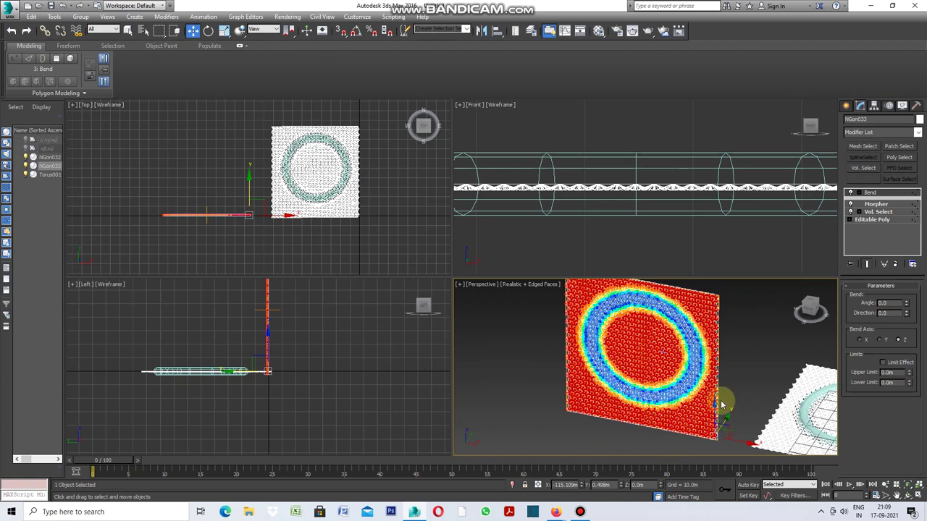
{"action": "scroll", "coordinate": [721, 405], "scroll_direction": "down", "scroll_amount": 2}
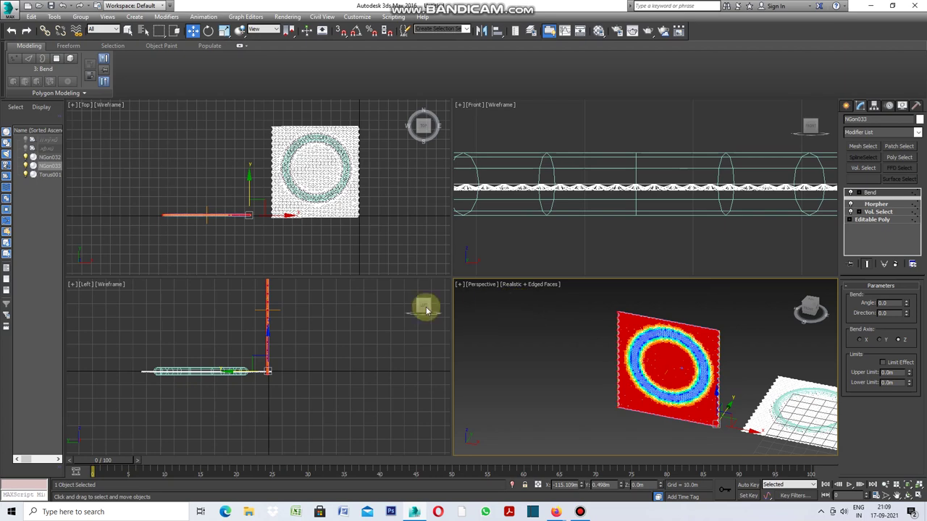
{"action": "left_click", "coordinate": [460, 285]}
{"action": "left_click", "coordinate": [493, 294]}
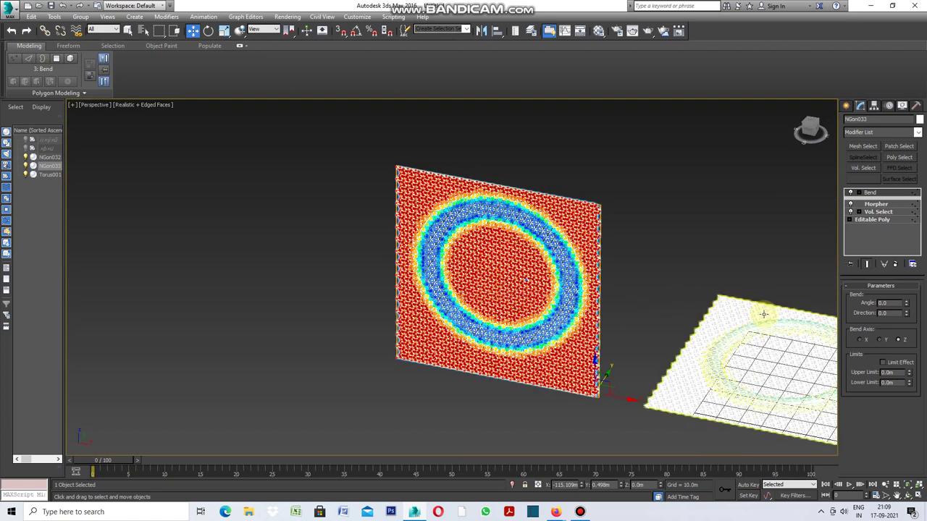
{"action": "mouse_move", "coordinate": [907, 306]}
{"action": "left_mouse_down"}
{"action": "mouse_move", "coordinate": [907, 296]}
{"action": "mouse_move", "coordinate": [903, 303]}
{"action": "left_mouse_up"}
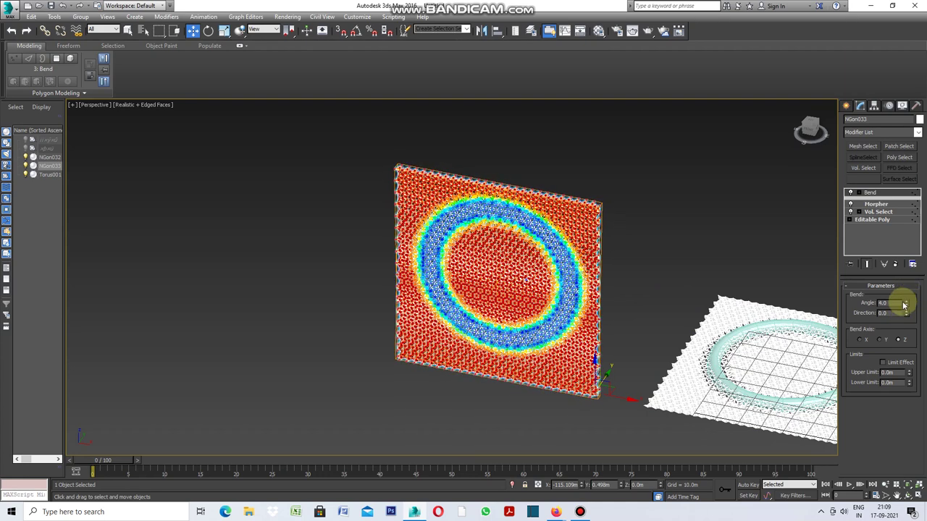
{"action": "left_click", "coordinate": [860, 340]}
{"action": "left_click_drag", "start_coordinate": [907, 306], "coordinate": [908, 278]}
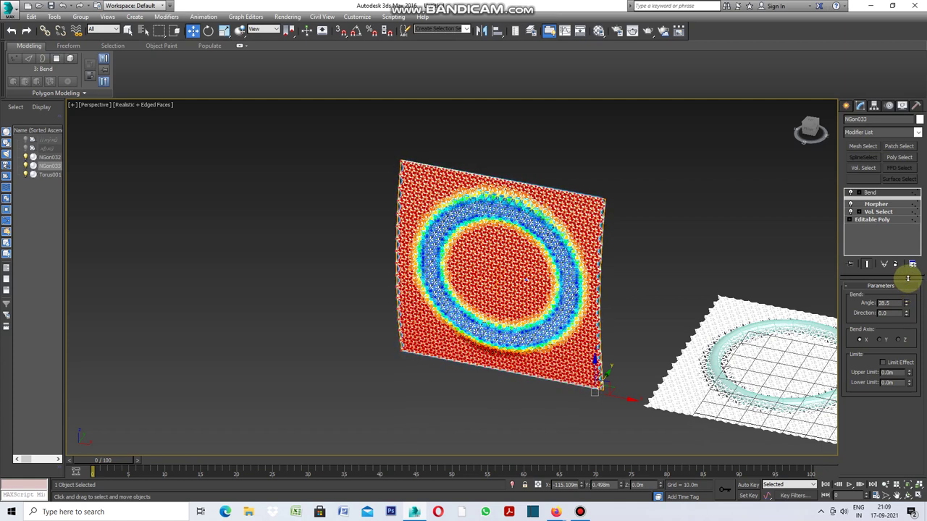
{"action": "left_click_drag", "start_coordinate": [908, 278], "coordinate": [908, 272]}
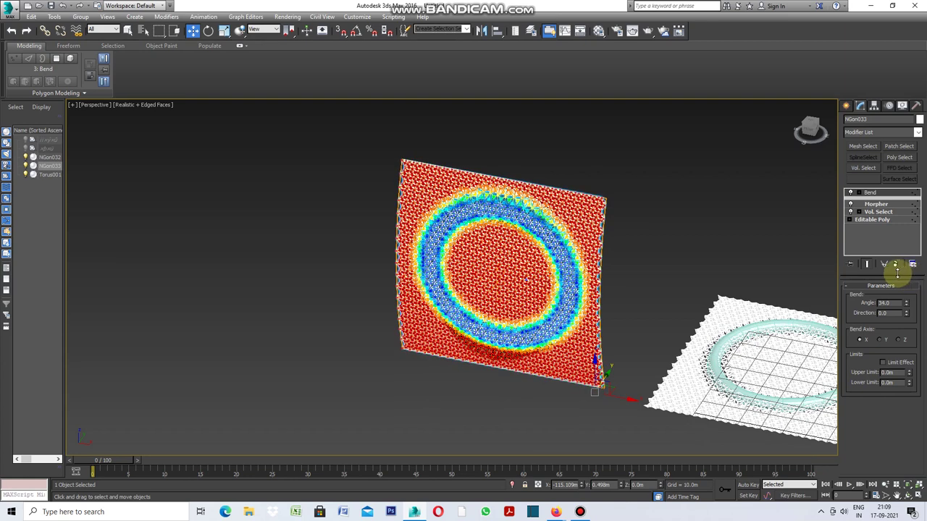
{"action": "left_click", "coordinate": [759, 254]}
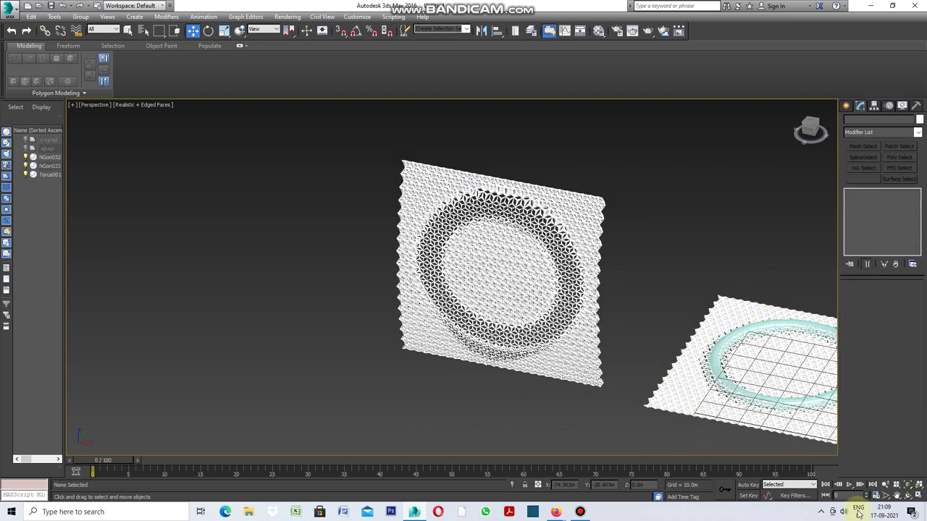
{"action": "left_click", "coordinate": [886, 496]}
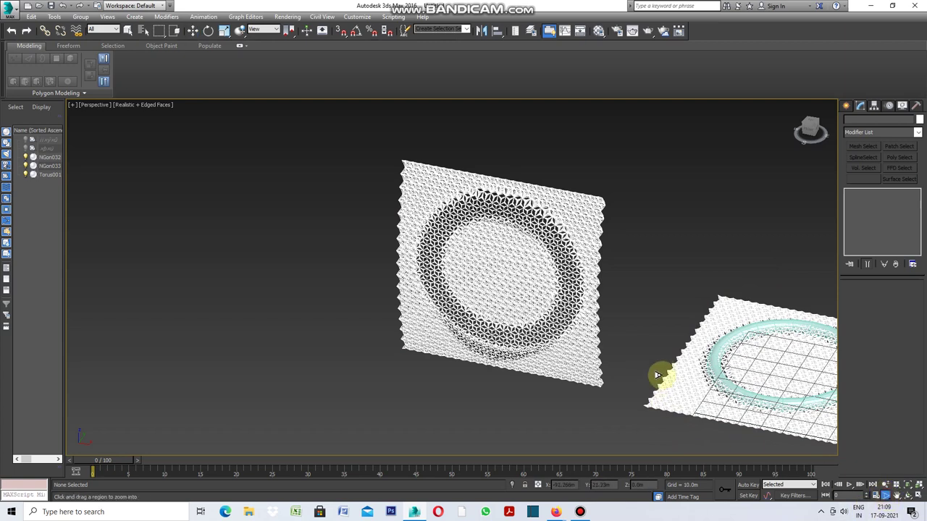
{"action": "scroll", "coordinate": [659, 362], "scroll_direction": "up", "scroll_amount": 2}
{"action": "scroll", "coordinate": [661, 354], "scroll_direction": "up", "scroll_amount": 2}
{"action": "scroll", "coordinate": [666, 349], "scroll_direction": "up", "scroll_amount": 2}
{"action": "scroll", "coordinate": [666, 350], "scroll_direction": "up", "scroll_amount": 1}
{"action": "scroll", "coordinate": [667, 350], "scroll_direction": "up", "scroll_amount": 1}
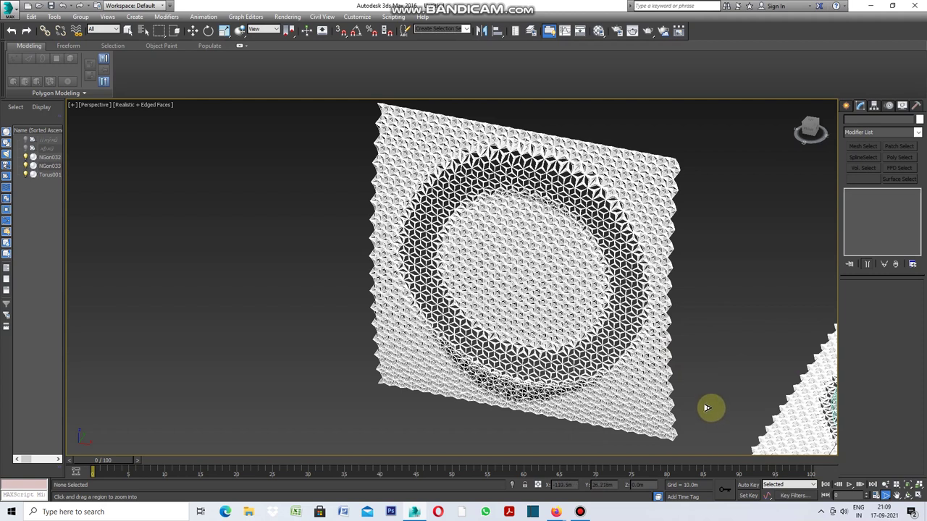
{"action": "left_click", "coordinate": [897, 496]}
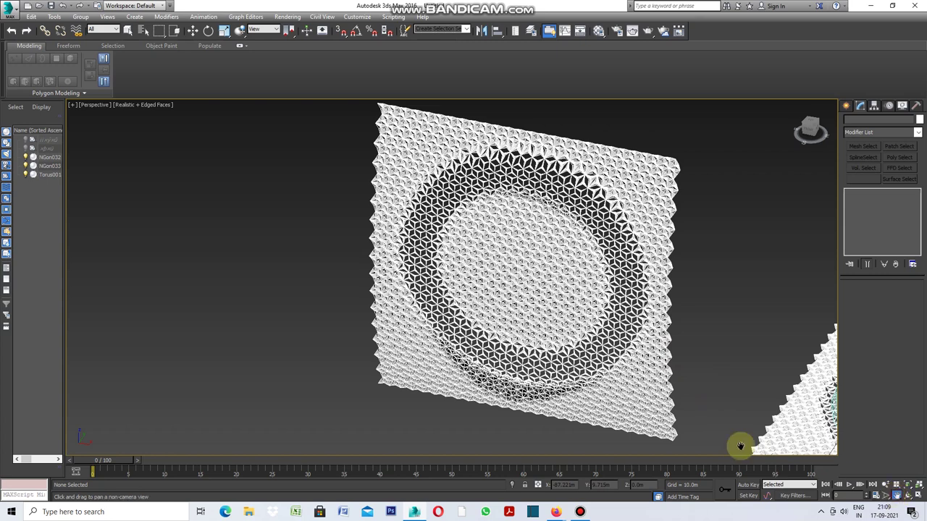
{"action": "mouse_move", "coordinate": [362, 315]}
{"action": "left_mouse_down"}
{"action": "mouse_move", "coordinate": [265, 325]}
{"action": "mouse_move", "coordinate": [209, 318]}
{"action": "left_mouse_up"}
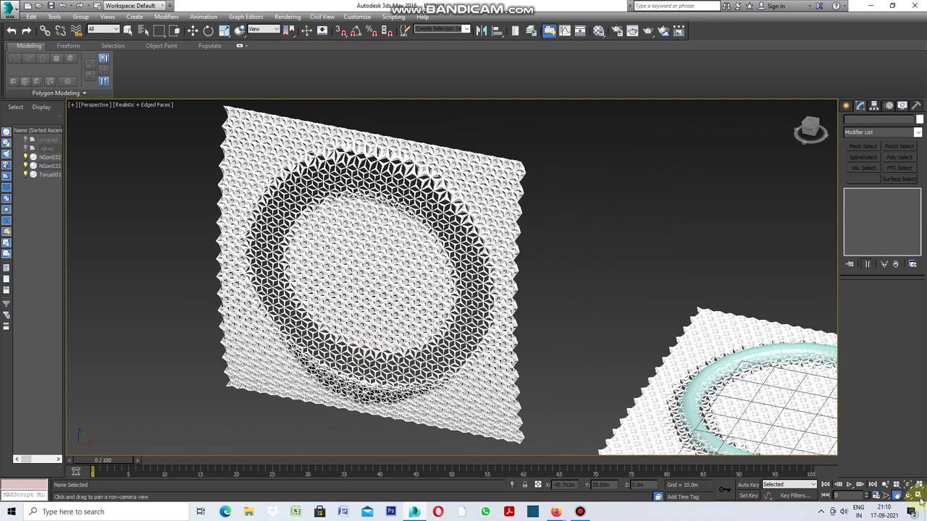
{"action": "left_click", "coordinate": [885, 496]}
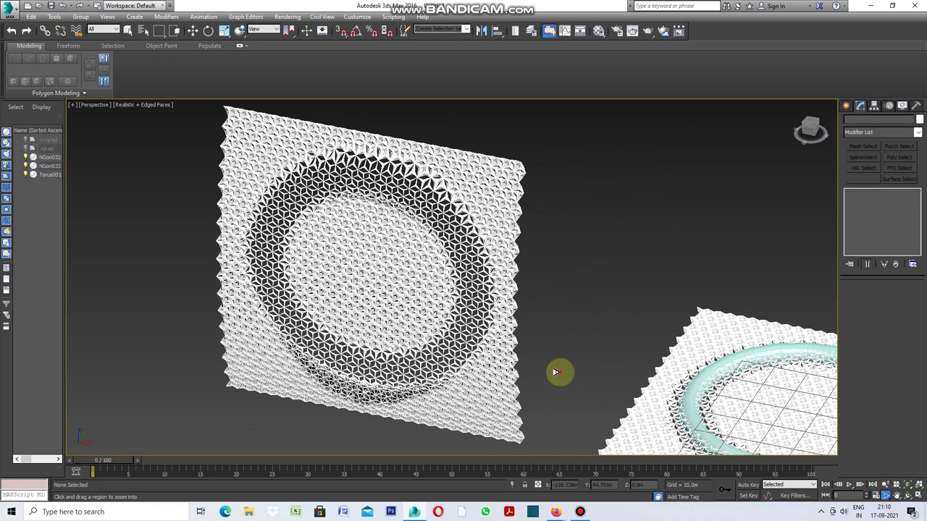
{"action": "scroll", "coordinate": [563, 363], "scroll_direction": "up", "scroll_amount": 2}
{"action": "scroll", "coordinate": [564, 362], "scroll_direction": "up", "scroll_amount": 2}
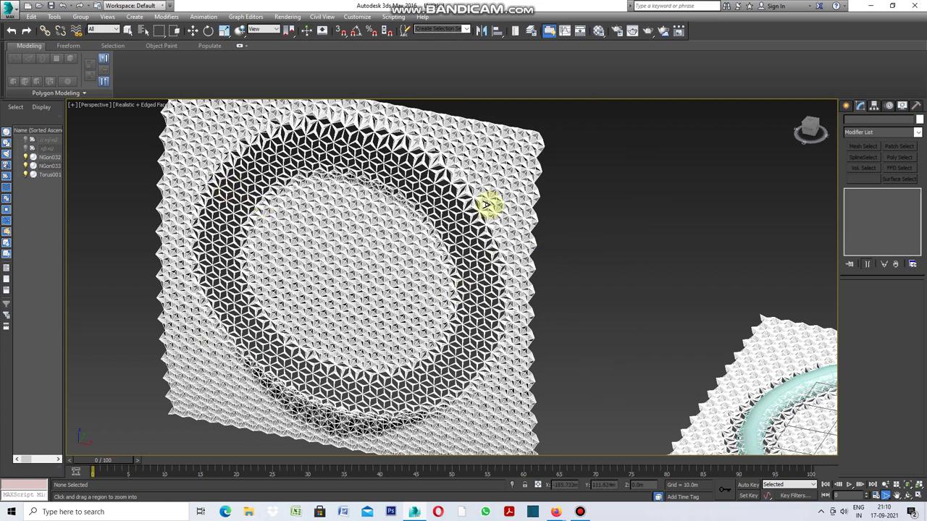
{"action": "left_click", "coordinate": [128, 32]}
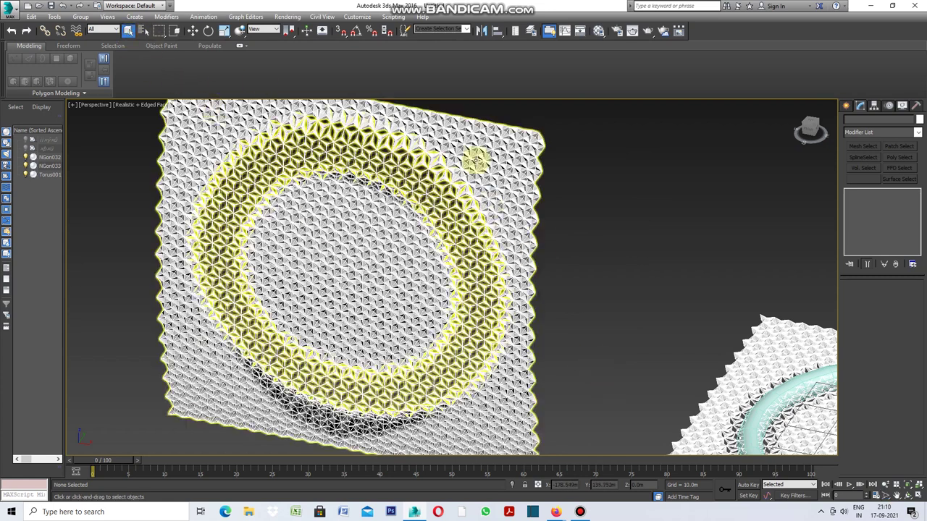
Step: Raise NGon033's Bend angle to about 213 degrees, then deselect it and orbit around it
{"action": "left_click", "coordinate": [397, 286]}
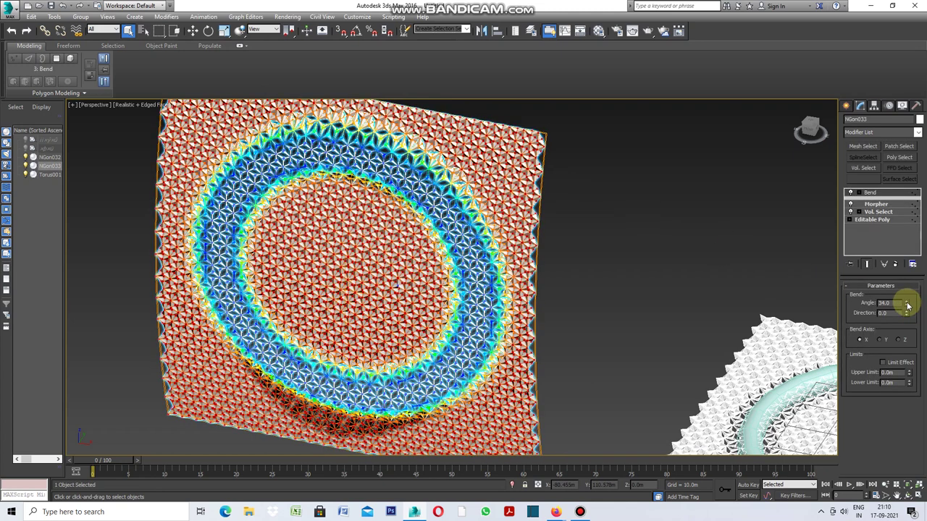
{"action": "mouse_move", "coordinate": [908, 306]}
{"action": "left_mouse_down"}
{"action": "mouse_move", "coordinate": [905, 201]}
{"action": "mouse_move", "coordinate": [888, 129]}
{"action": "left_mouse_up"}
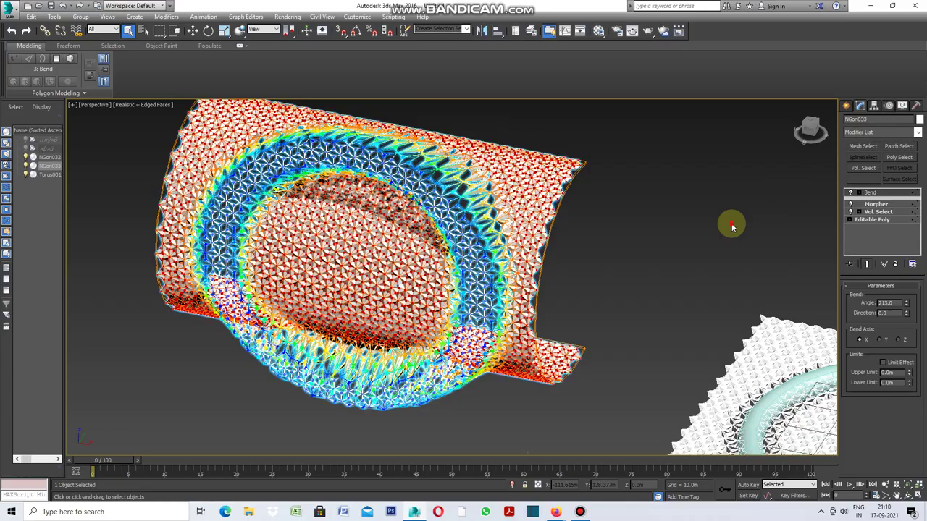
{"action": "left_click", "coordinate": [731, 226]}
{"action": "mouse_move", "coordinate": [732, 228]}
{"action": "middle_mouse_down", "text": "alt"}
{"action": "mouse_move", "coordinate": [458, 378]}
{"action": "mouse_move", "coordinate": [455, 329]}
{"action": "mouse_move", "coordinate": [463, 362]}
{"action": "mouse_move", "coordinate": [505, 392]}
{"action": "middle_mouse_up", "text": "alt"}
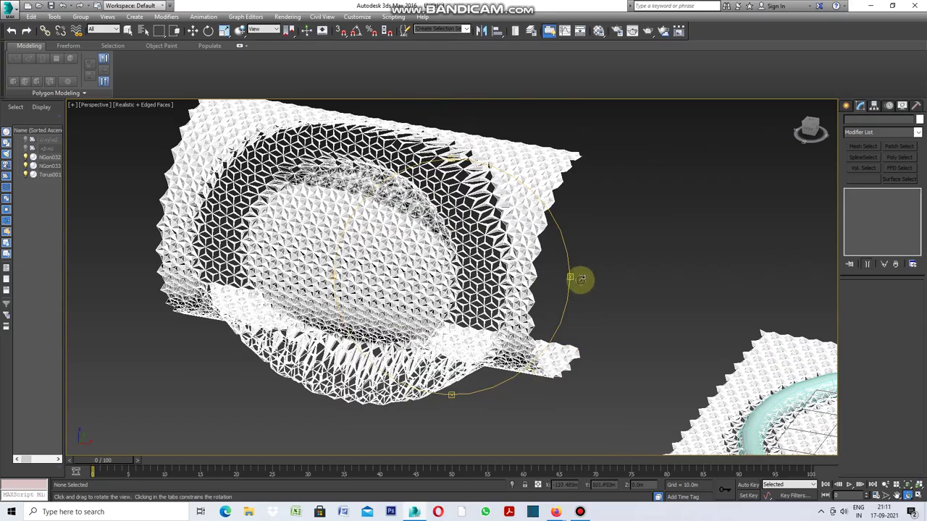
Step: Orbit around the curled sheet to inspect it from the side as a curved tube
{"action": "mouse_move", "coordinate": [573, 278]}
{"action": "middle_mouse_down", "text": "alt"}
{"action": "mouse_move", "coordinate": [519, 283]}
{"action": "mouse_move", "coordinate": [576, 263]}
{"action": "middle_mouse_up", "text": "alt"}
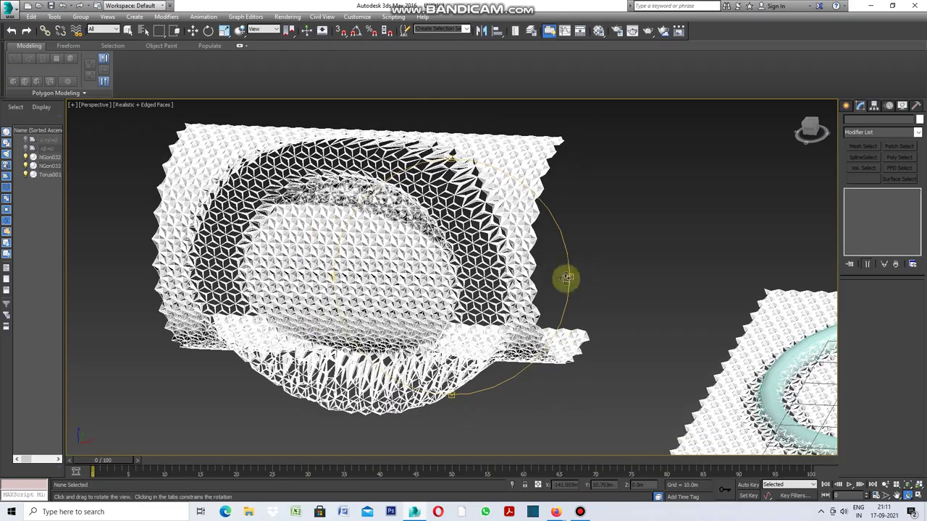
{"action": "mouse_move", "coordinate": [460, 395]}
{"action": "middle_mouse_down", "text": "alt"}
{"action": "mouse_move", "coordinate": [459, 355]}
{"action": "mouse_move", "coordinate": [464, 391]}
{"action": "middle_mouse_up", "text": "alt"}
{"action": "mouse_move", "coordinate": [463, 391]}
{"action": "left_mouse_down"}
{"action": "mouse_move", "coordinate": [495, 409]}
{"action": "mouse_move", "coordinate": [493, 374]}
{"action": "mouse_move", "coordinate": [480, 360]}
{"action": "mouse_move", "coordinate": [504, 370]}
{"action": "mouse_move", "coordinate": [549, 363]}
{"action": "mouse_move", "coordinate": [524, 379]}
{"action": "mouse_move", "coordinate": [465, 385]}
{"action": "mouse_move", "coordinate": [456, 403]}
{"action": "mouse_move", "coordinate": [484, 386]}
{"action": "left_mouse_up"}
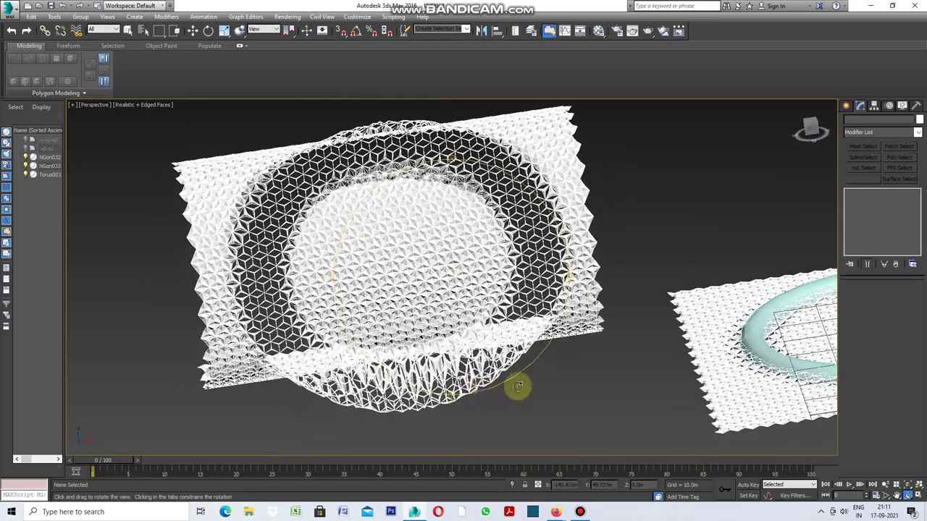
{"action": "mouse_move", "coordinate": [569, 265]}
{"action": "left_mouse_down"}
{"action": "mouse_move", "coordinate": [503, 260]}
{"action": "mouse_move", "coordinate": [526, 226]}
{"action": "mouse_move", "coordinate": [594, 263]}
{"action": "left_mouse_up"}
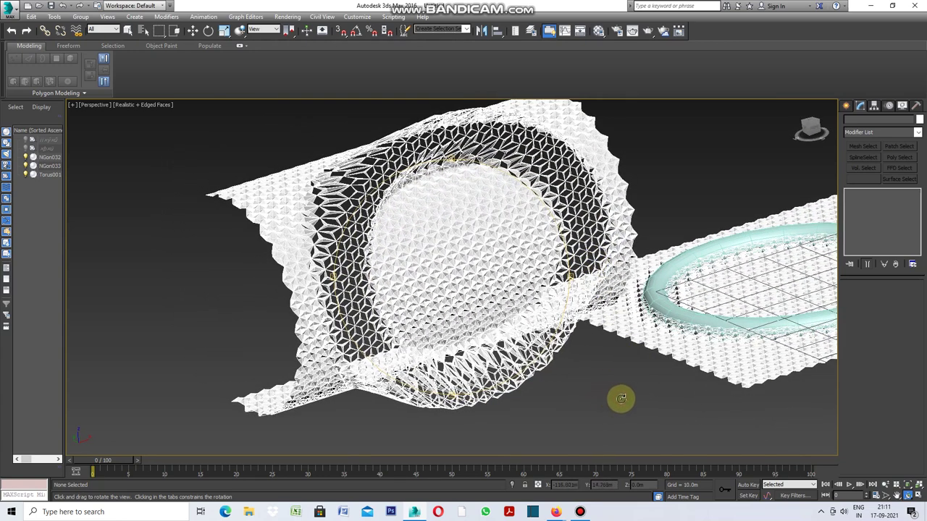
{"action": "key", "text": "Escape"}
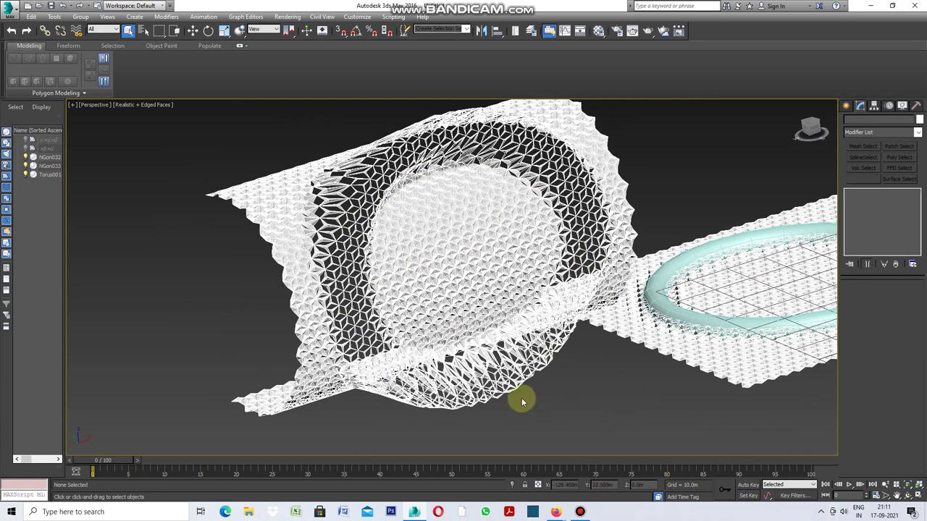
Step: Slide Torus001 right along X to about 42.8m across the flat NGon032 sheet
{"action": "middle_click_drag", "start_coordinate": [528, 399], "coordinate": [627, 253], "text": "alt"}
{"action": "left_click", "coordinate": [627, 253]}
{"action": "key", "text": "w"}
{"action": "mouse_move", "coordinate": [654, 257]}
{"action": "left_mouse_down"}
{"action": "mouse_move", "coordinate": [664, 246]}
{"action": "mouse_move", "coordinate": [822, 250]}
{"action": "mouse_move", "coordinate": [714, 285]}
{"action": "mouse_move", "coordinate": [548, 313]}
{"action": "mouse_move", "coordinate": [612, 314]}
{"action": "mouse_move", "coordinate": [538, 330]}
{"action": "left_mouse_up"}
{"action": "middle_click_drag", "start_coordinate": [543, 326], "coordinate": [635, 279], "text": "alt"}
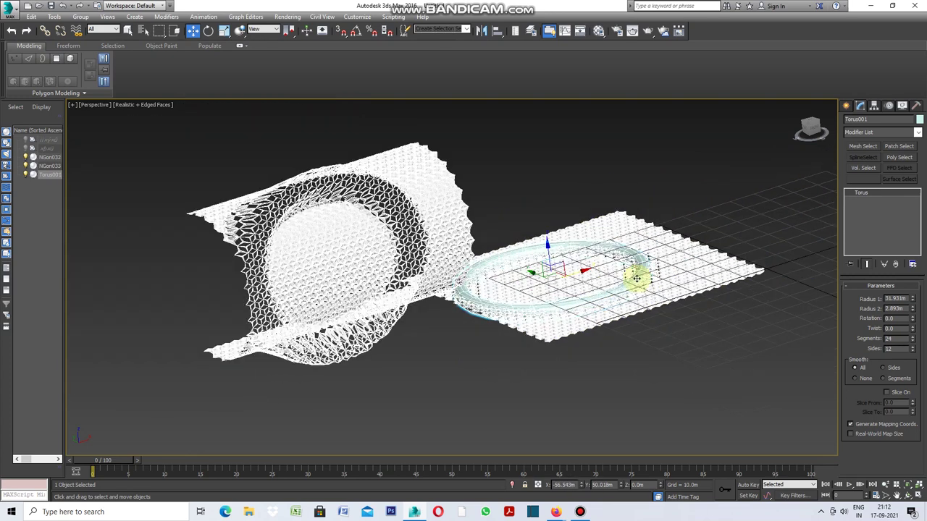